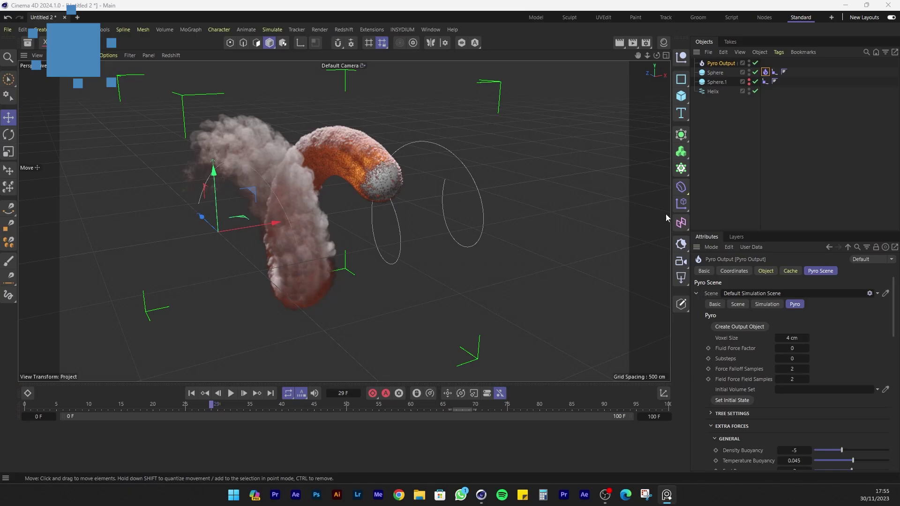
{"action": "scroll", "coordinate": [749, 293], "scroll_direction": "down", "scroll_amount": 4}
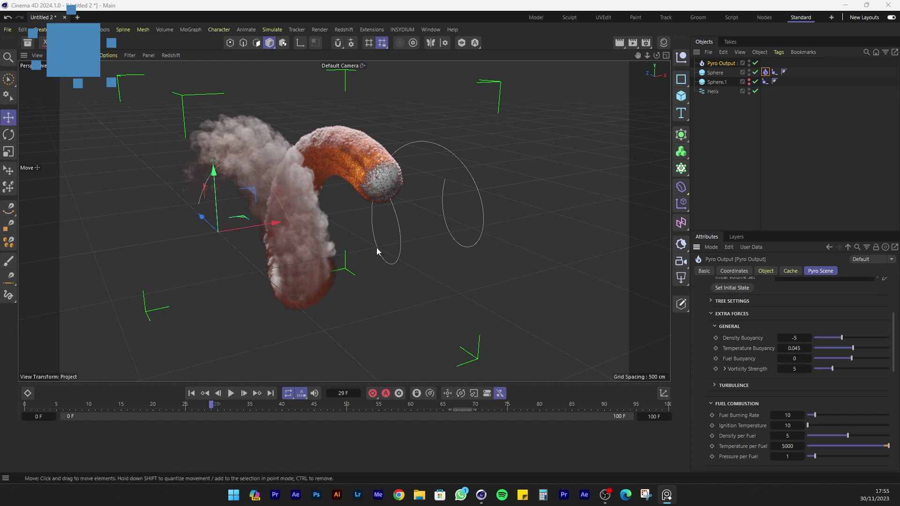
{"action": "left_click", "coordinate": [711, 301]}
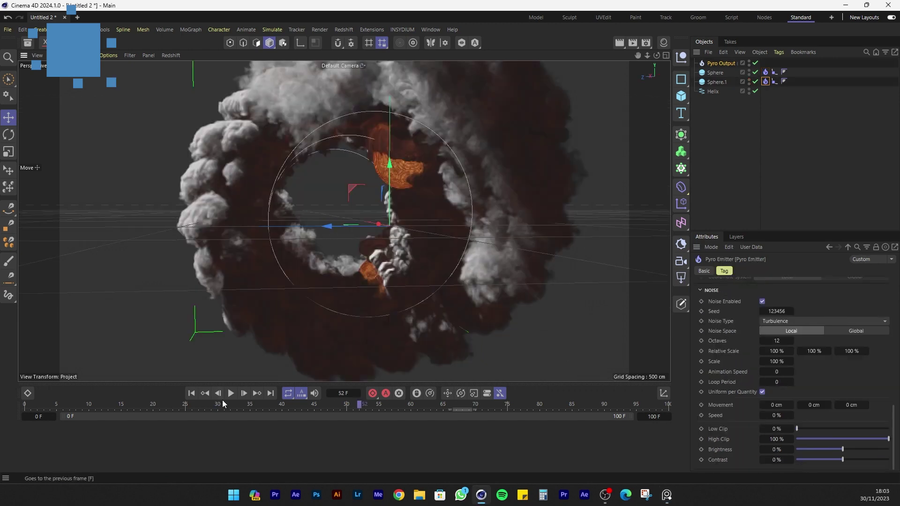
{"action": "left_click", "coordinate": [720, 73]}
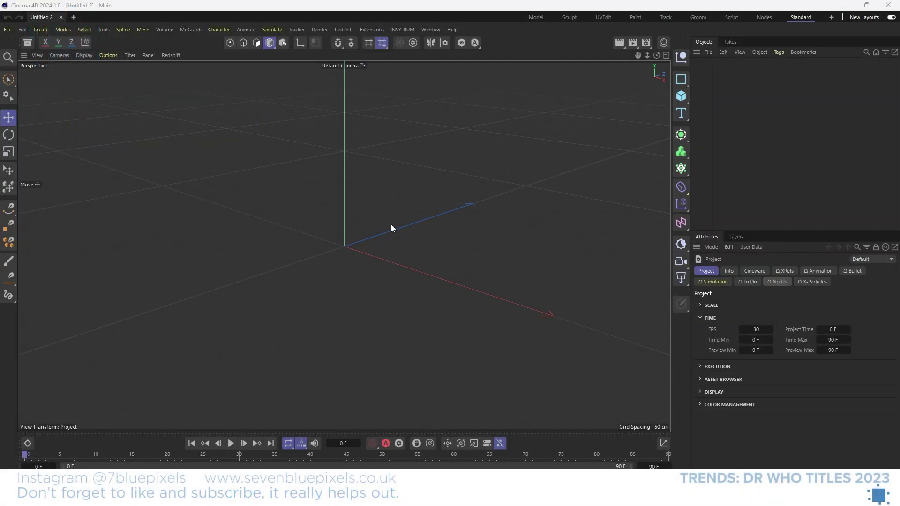
Step: Set the project frame rate to 25 FPS and extend the timeline to 100 frames
{"action": "double_click", "coordinate": [757, 329]}
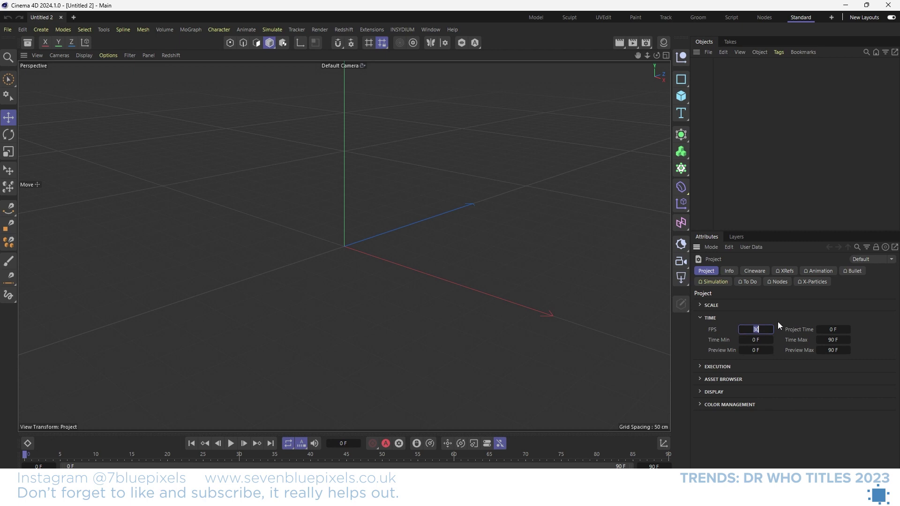
{"action": "type", "text": "25"}
{"action": "key", "text": "Return"}
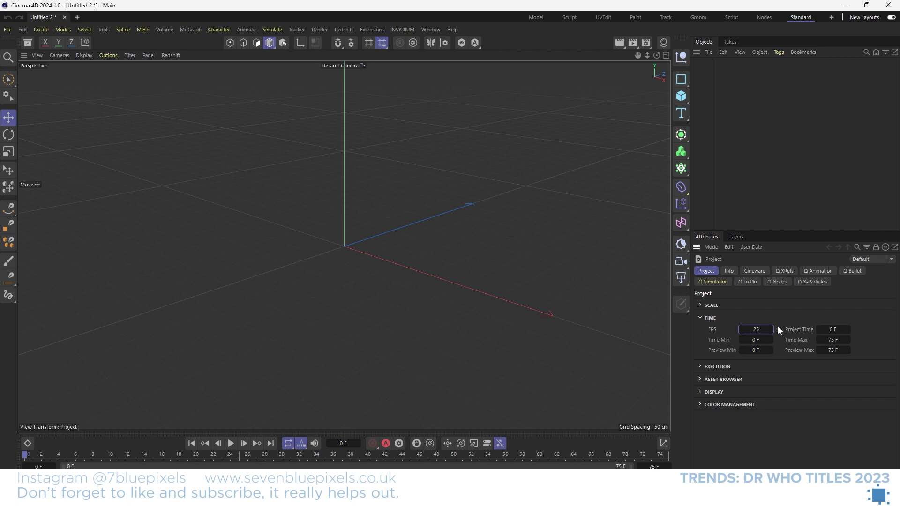
{"action": "double_click", "coordinate": [653, 466]}
{"action": "type", "text": "100"}
{"action": "key", "text": "Return"}
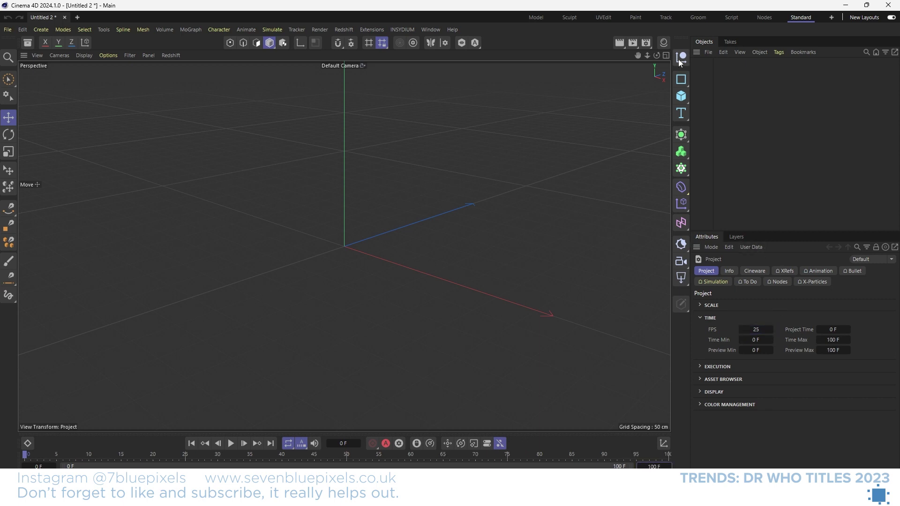
Step: Set the frame rate in the render settings to 25
{"action": "left_click", "coordinate": [645, 42]}
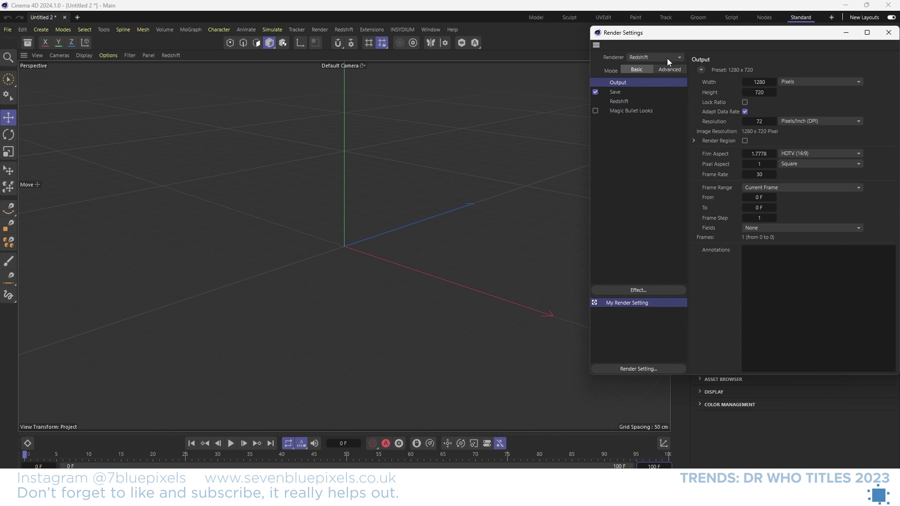
{"action": "left_click", "coordinate": [759, 173]}
{"action": "type", "text": "25"}
{"action": "key", "text": "Return"}
{"action": "left_click", "coordinate": [888, 33]}
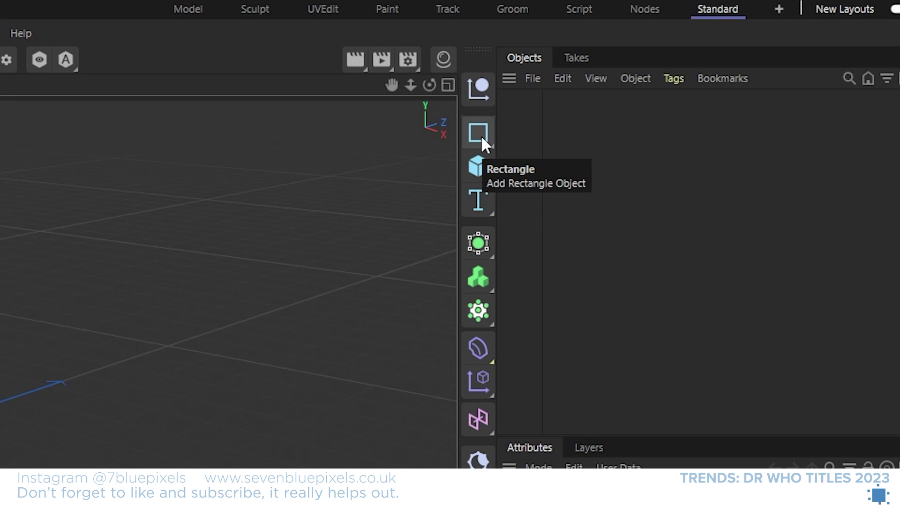
Step: Add a Helix spline and set both its start radius and end radius to 300 cm
{"action": "left_click_drag", "start_coordinate": [481, 135], "coordinate": [552, 204]}
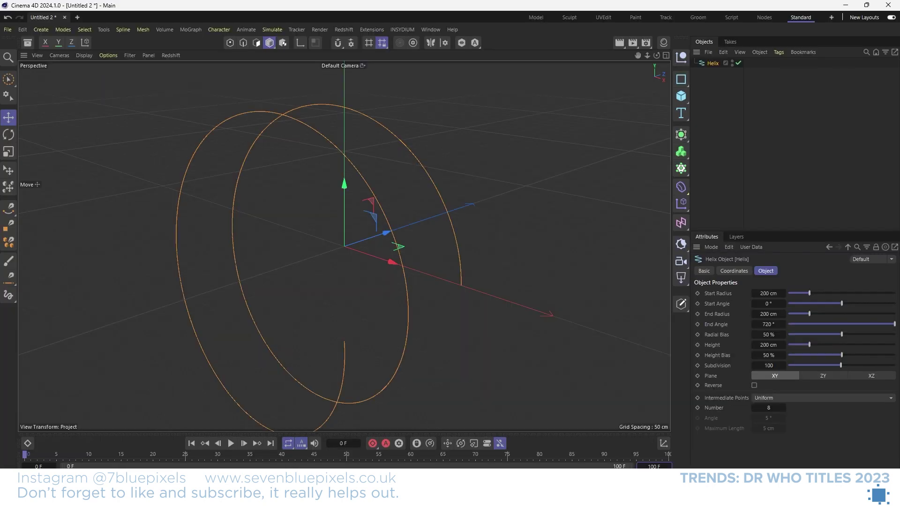
{"action": "left_click_drag", "start_coordinate": [400, 321], "coordinate": [426, 280], "text": "alt"}
{"action": "left_click_drag", "start_coordinate": [467, 258], "coordinate": [443, 252], "text": "alt"}
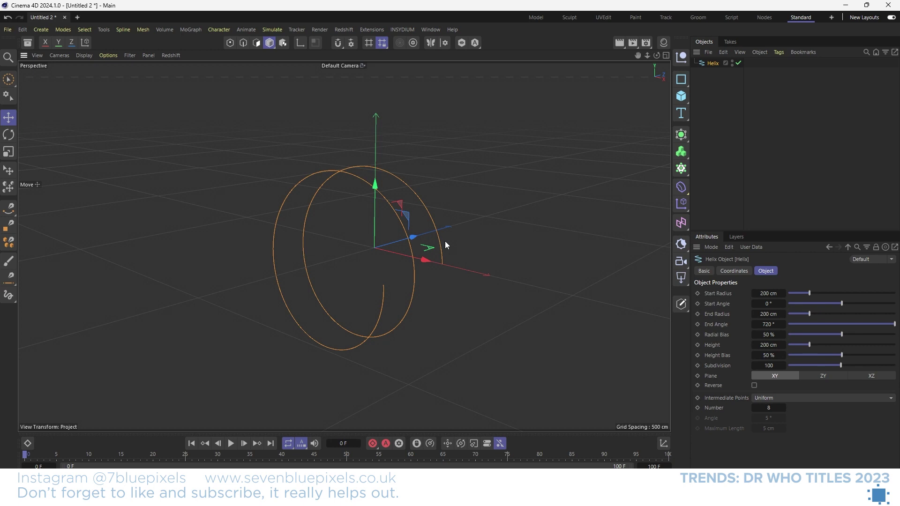
{"action": "left_click", "coordinate": [770, 294]}
{"action": "key", "text": "BackSpace"}
{"action": "key", "text": "Return"}
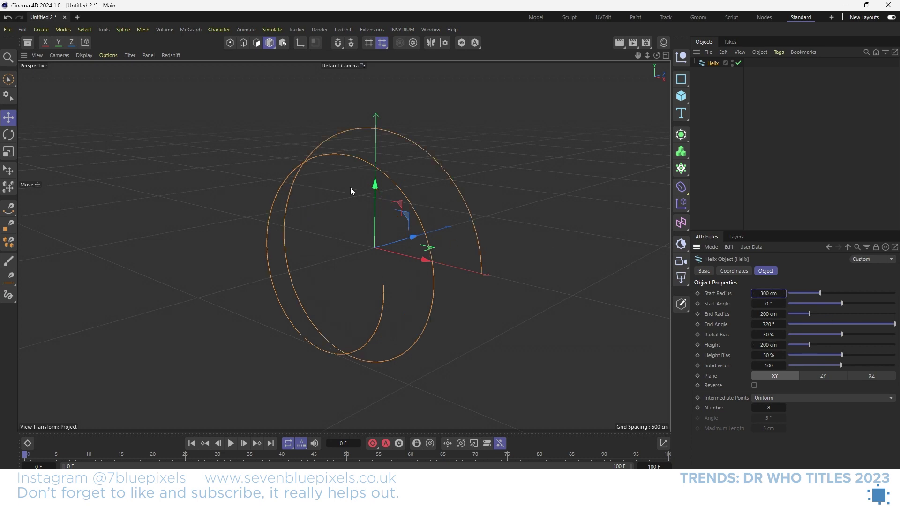
{"action": "left_click", "coordinate": [769, 313]}
{"action": "type", "text": "300"}
{"action": "key", "text": "Return"}
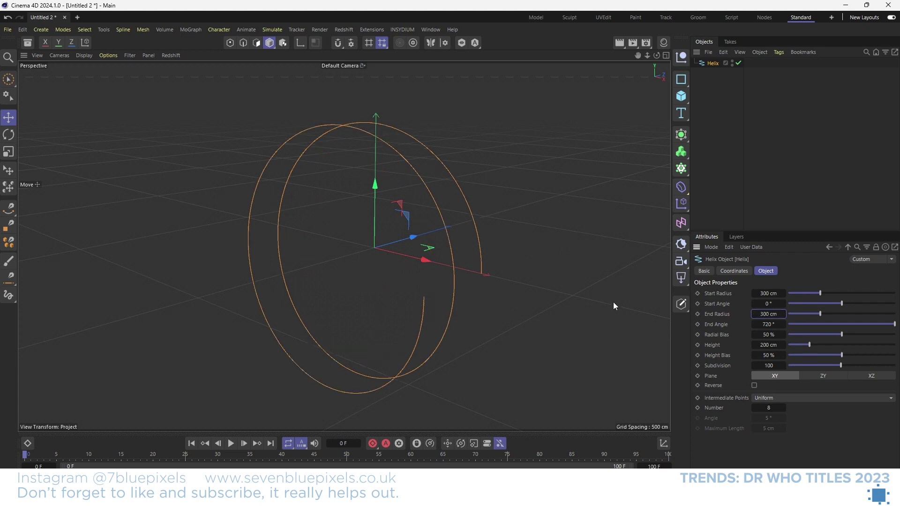
Step: Set the helix's start angle to -350°
{"action": "mouse_move", "coordinate": [770, 303]}
{"action": "left_mouse_down"}
{"action": "mouse_move", "coordinate": [899, 303]}
{"action": "mouse_move", "coordinate": [773, 303]}
{"action": "left_mouse_up"}
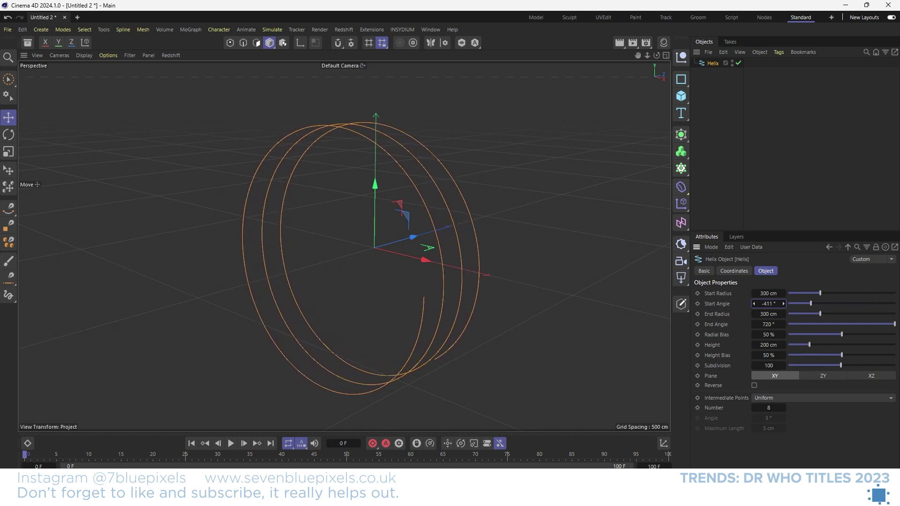
{"action": "double_click", "coordinate": [768, 304]}
{"action": "key", "text": "BackSpace"}
{"action": "type", "text": "-350"}
{"action": "key", "text": "Return"}
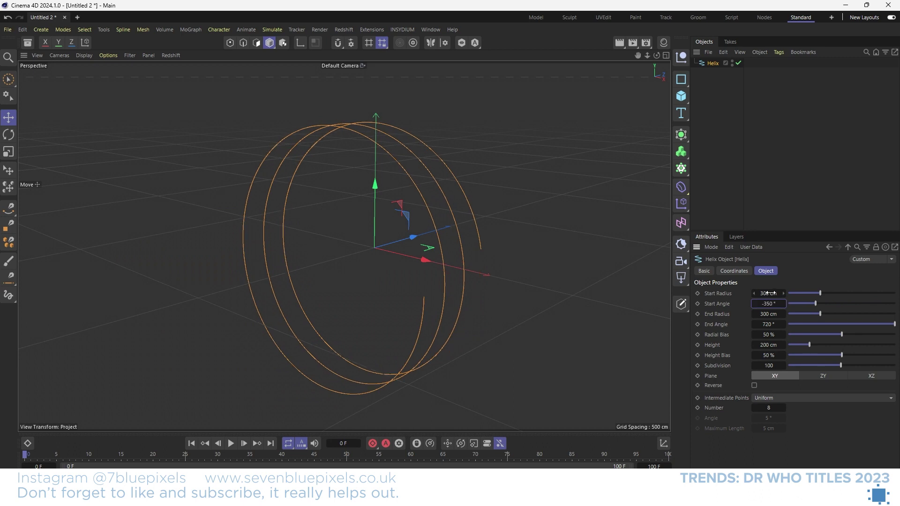
Step: Set the helix's height to 1500 cm
{"action": "double_click", "coordinate": [764, 345]}
{"action": "left_click", "coordinate": [765, 344]}
{"action": "key", "text": "BackSpace"}
{"action": "key", "text": "BackSpace"}
{"action": "key", "text": "BackSpace"}
{"action": "type", "text": "1500"}
{"action": "key", "text": "Return"}
Step: Add a Sphere primitive to the scene
{"action": "left_click_drag", "start_coordinate": [473, 236], "coordinate": [375, 262], "text": "alt"}
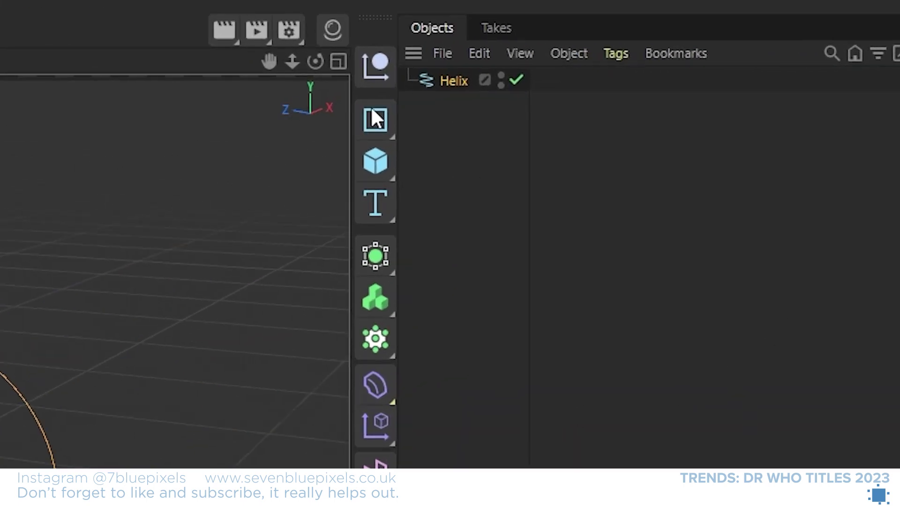
{"action": "left_click", "coordinate": [510, 135]}
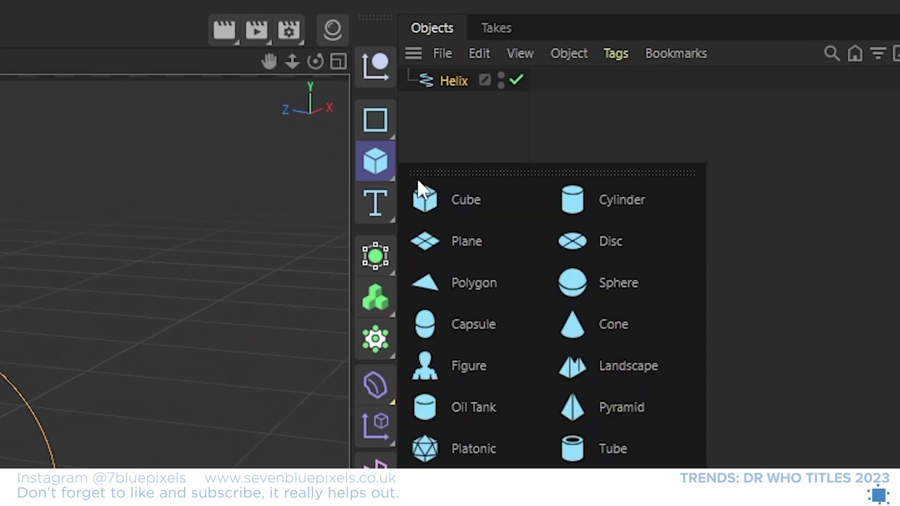
{"action": "left_click", "coordinate": [581, 282]}
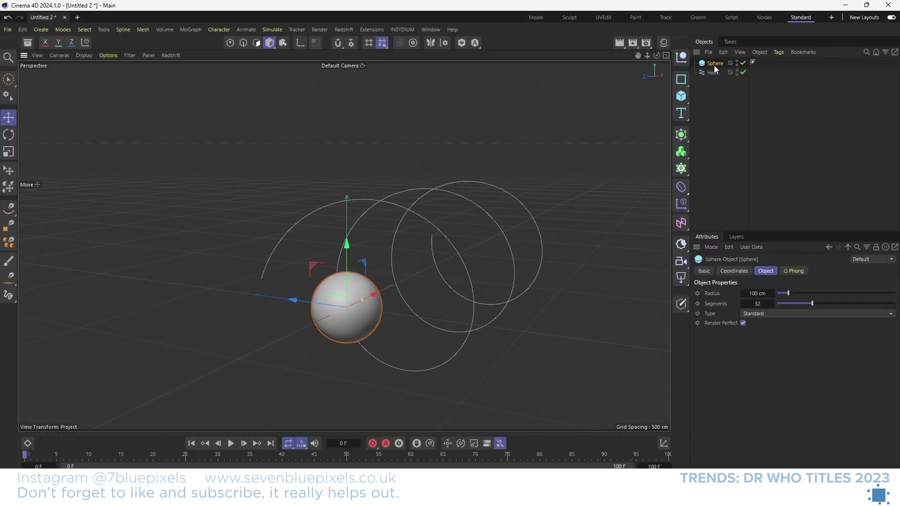
Step: Give the sphere an Align to Spline tag that uses the Helix as its spline path
{"action": "right_click", "coordinate": [716, 65]}
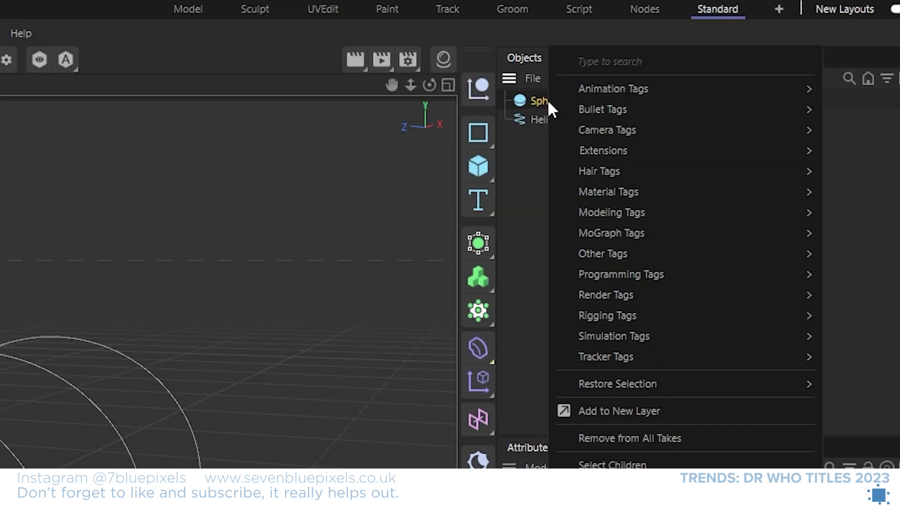
{"action": "mouse_move", "coordinate": [732, 60]}
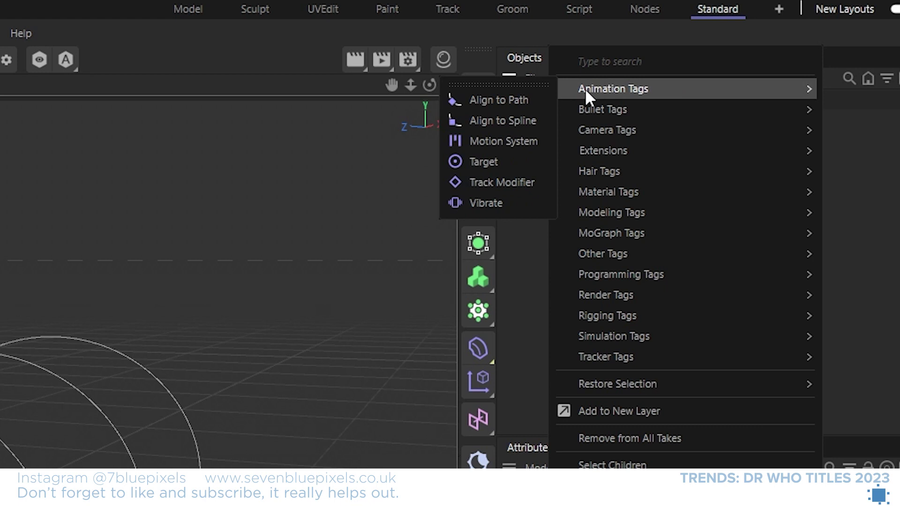
{"action": "left_click", "coordinate": [489, 123]}
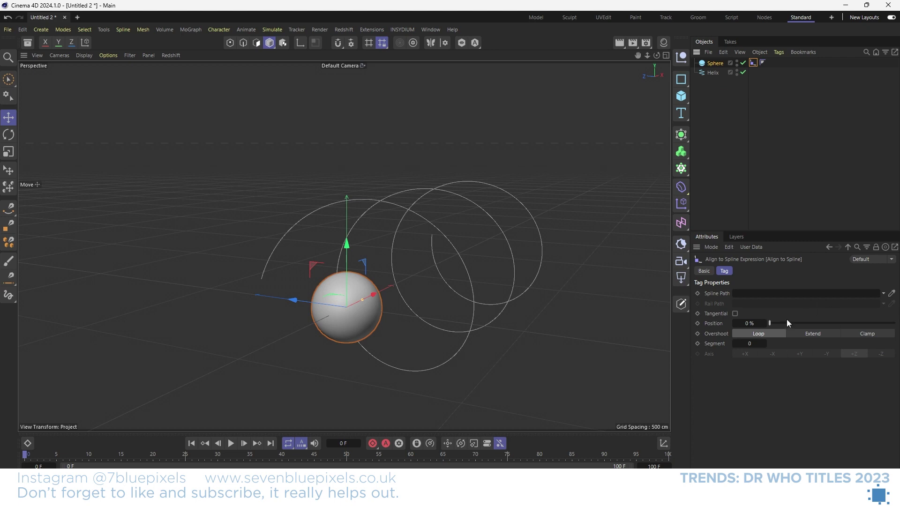
{"action": "left_click_drag", "start_coordinate": [713, 82], "coordinate": [757, 293]}
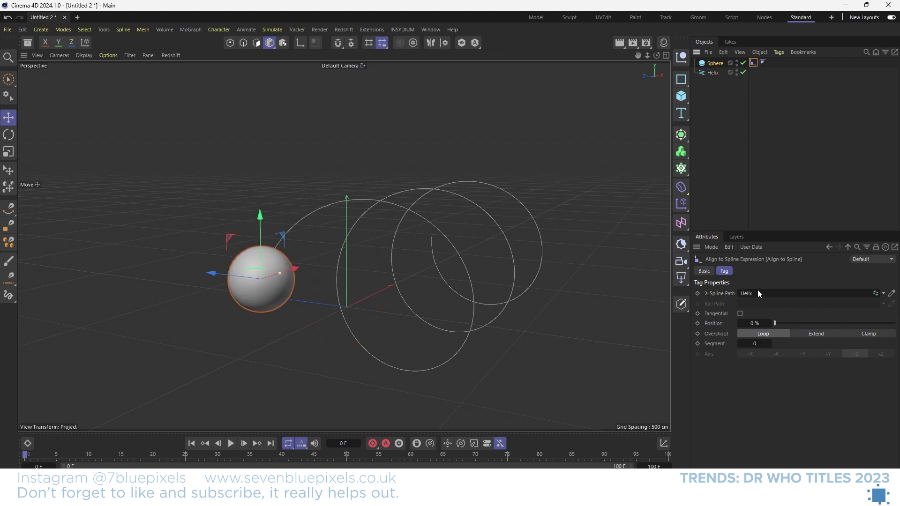
{"action": "left_click_drag", "start_coordinate": [774, 324], "coordinate": [752, 325]}
Step: Keyframe the sphere's Align to Spline position from 0% at frame 0 to 100% at frame 100 and play the animation
{"action": "left_click_drag", "start_coordinate": [552, 280], "coordinate": [500, 248], "text": "alt"}
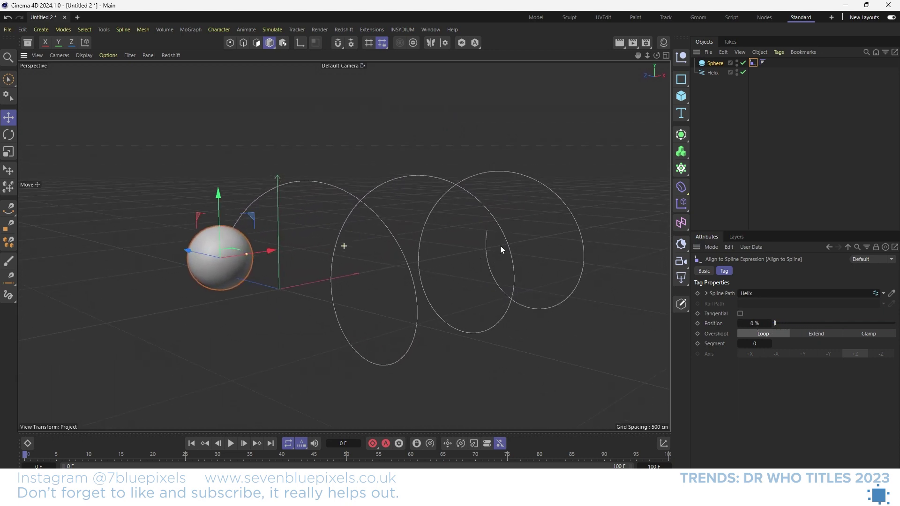
{"action": "left_click", "coordinate": [697, 323]}
{"action": "left_click", "coordinate": [270, 443]}
{"action": "left_click", "coordinate": [754, 323]}
{"action": "type", "text": "100"}
{"action": "key", "text": "Return"}
{"action": "left_click", "coordinate": [697, 323]}
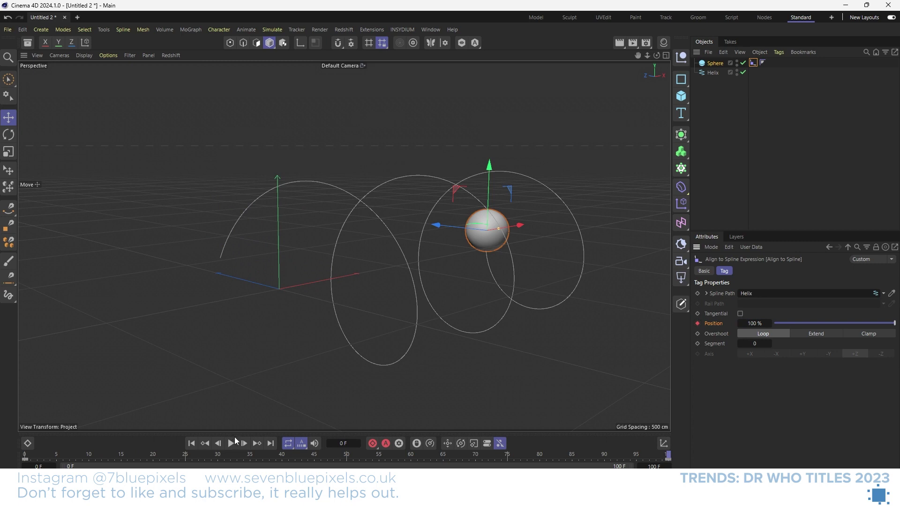
{"action": "left_click", "coordinate": [231, 444]}
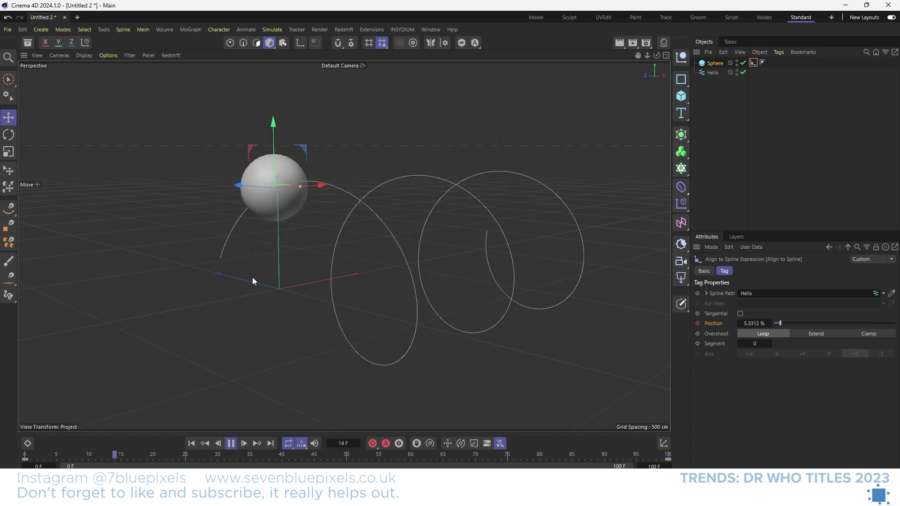
{"action": "left_click", "coordinate": [231, 444]}
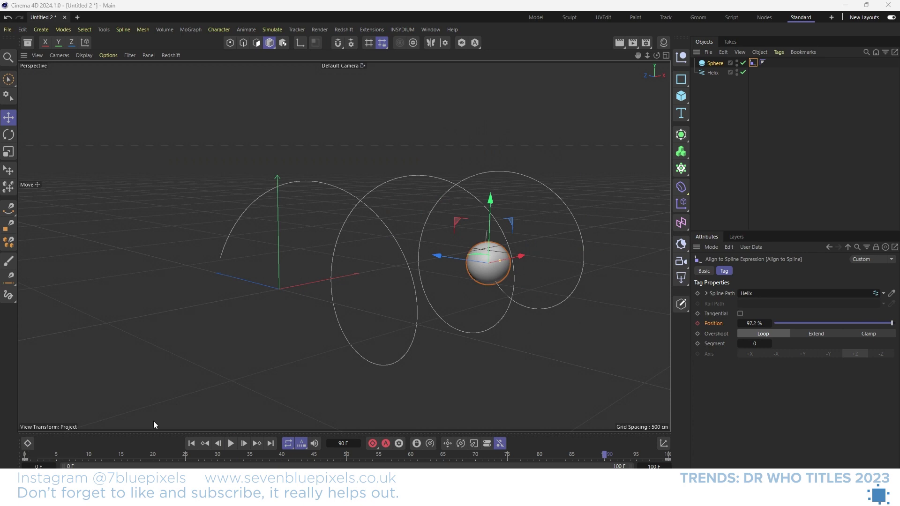
Step: Make the Align to Spline keyframes linear in the timeline editor and play the animation
{"action": "left_click", "coordinate": [28, 443]}
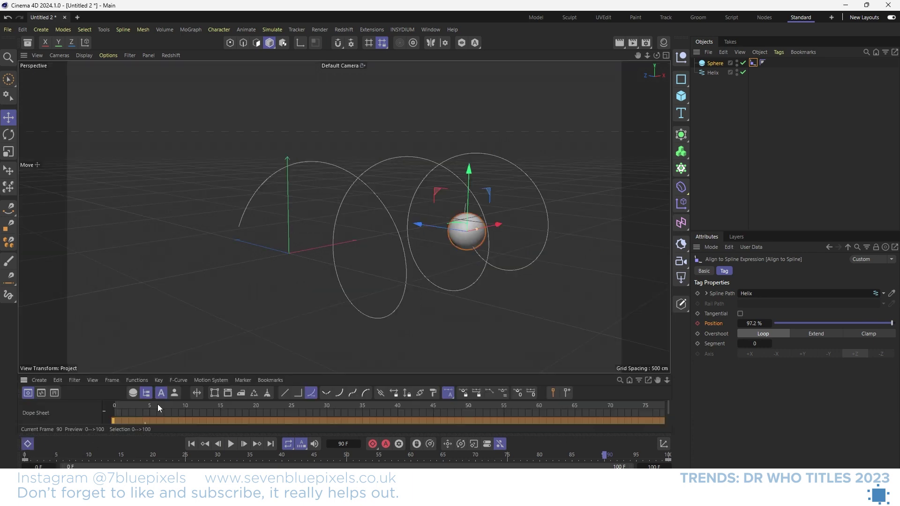
{"action": "left_click_drag", "start_coordinate": [244, 375], "coordinate": [248, 290]}
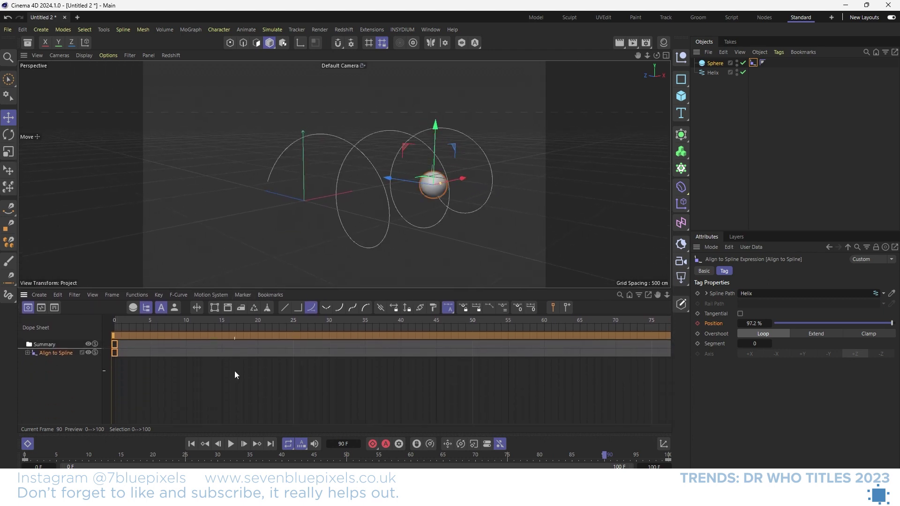
{"action": "left_click", "coordinate": [328, 386]}
{"action": "key", "text": "h"}
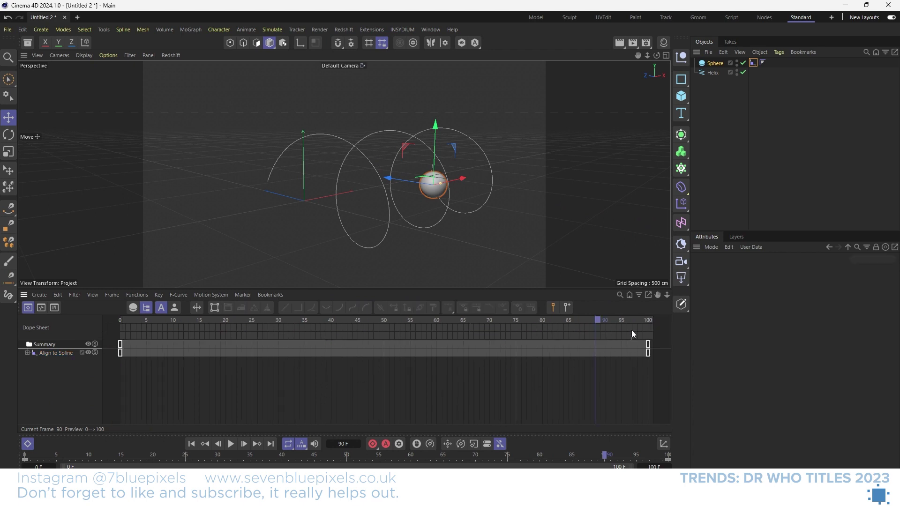
{"action": "left_click", "coordinate": [56, 353]}
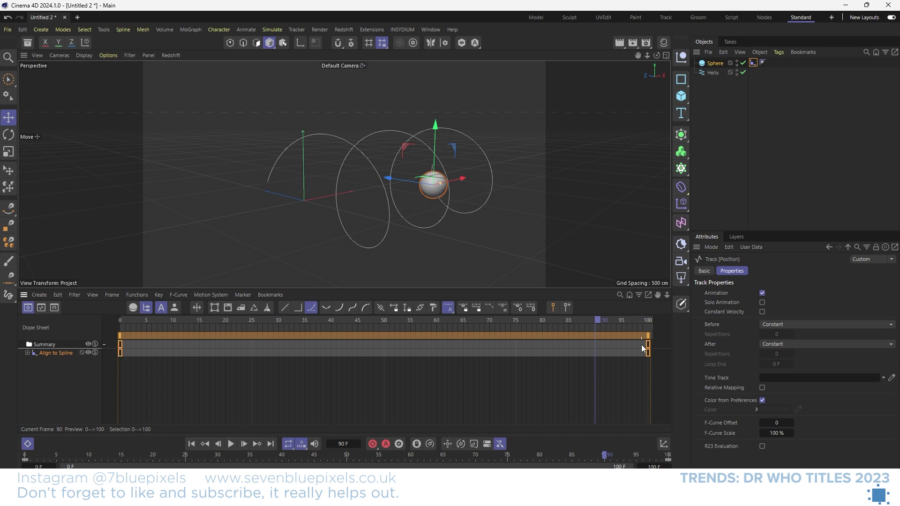
{"action": "left_click", "coordinate": [289, 308]}
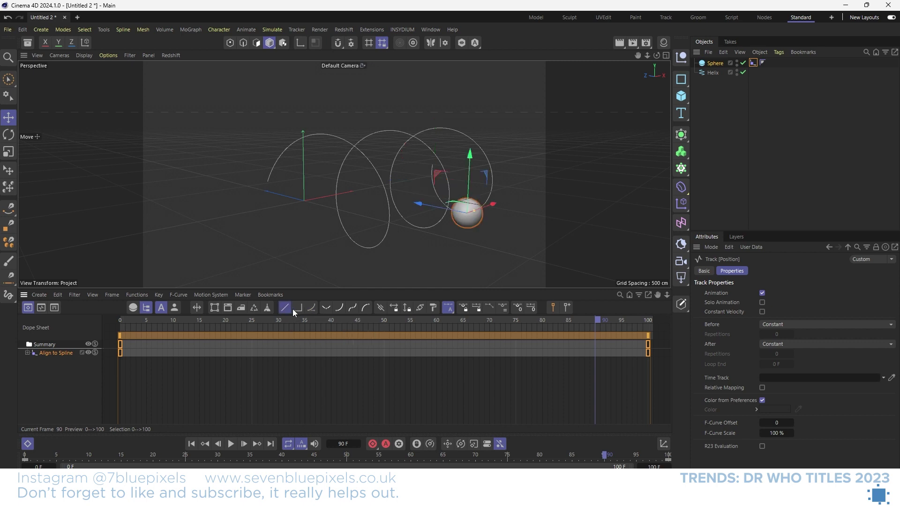
{"action": "left_click", "coordinate": [230, 443]}
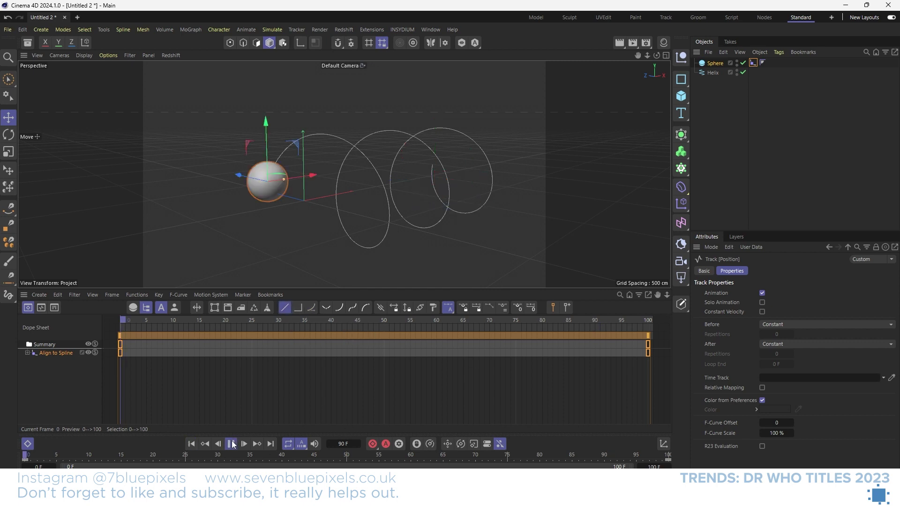
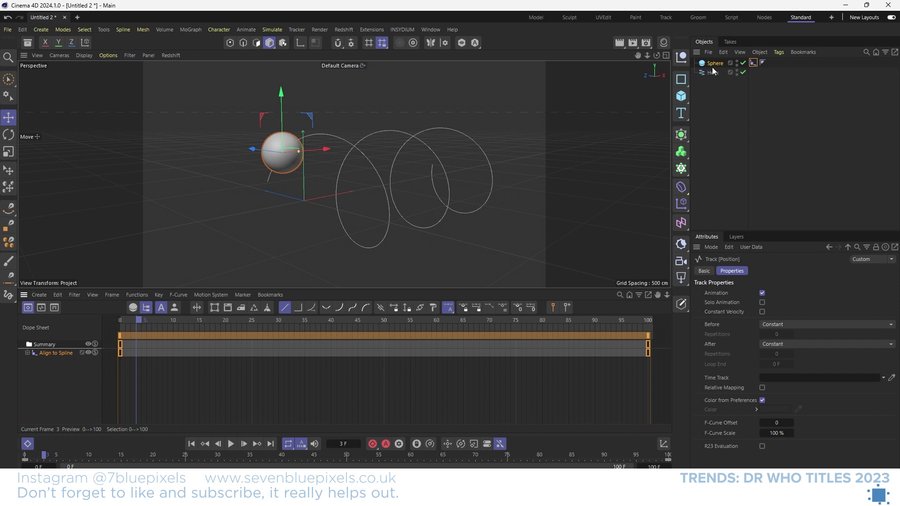
Step: Duplicate the sphere, select the copy's Align to Spline tag and scrub the timeline to frame 57
{"action": "left_click_drag", "start_coordinate": [712, 63], "coordinate": [712, 69], "text": "ctrl"}
{"action": "left_click", "coordinate": [716, 92]}
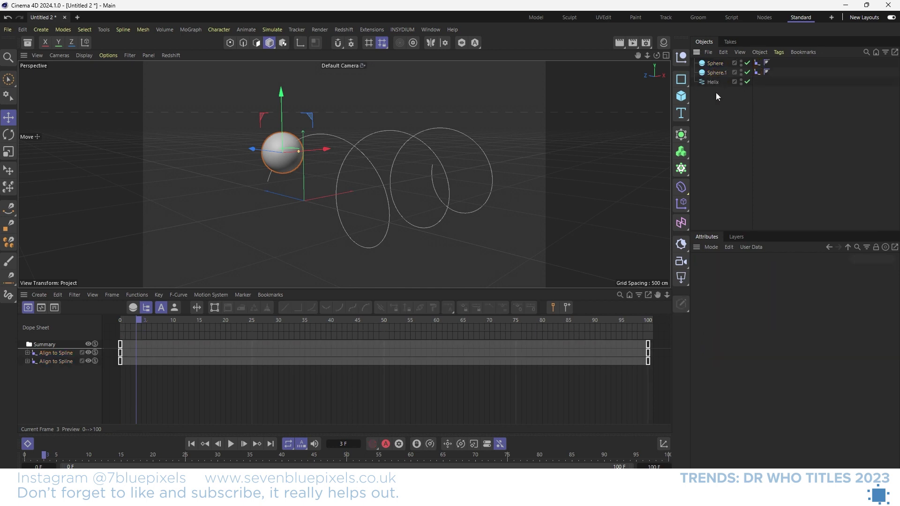
{"action": "left_click", "coordinate": [716, 73]}
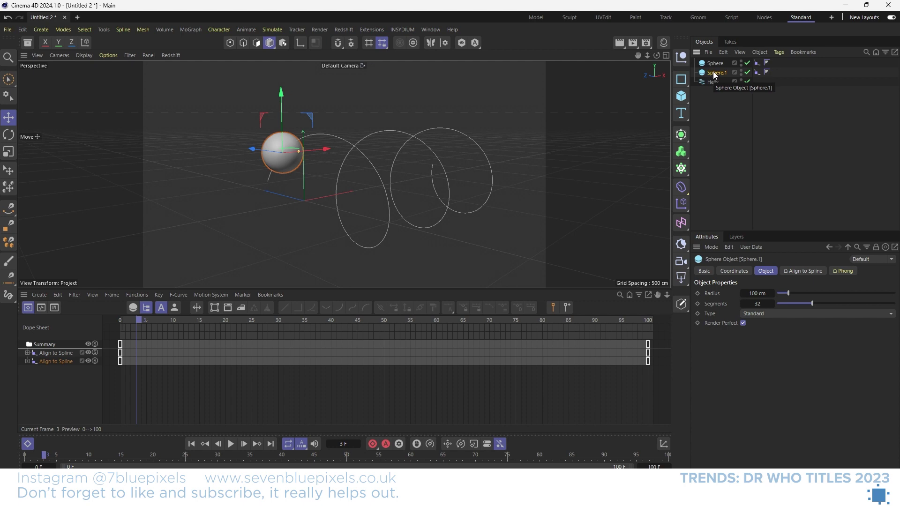
{"action": "left_click", "coordinate": [757, 73]}
{"action": "left_click_drag", "start_coordinate": [298, 320], "coordinate": [421, 320]}
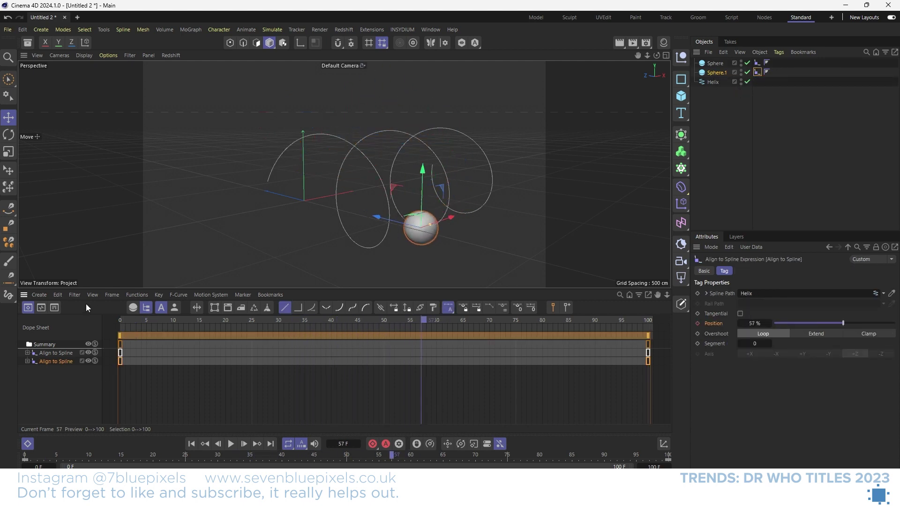
Step: Close the docked timeline editor and resize the viewport area above the animation controls
{"action": "left_click", "coordinate": [23, 295]}
{"action": "left_click", "coordinate": [53, 463]}
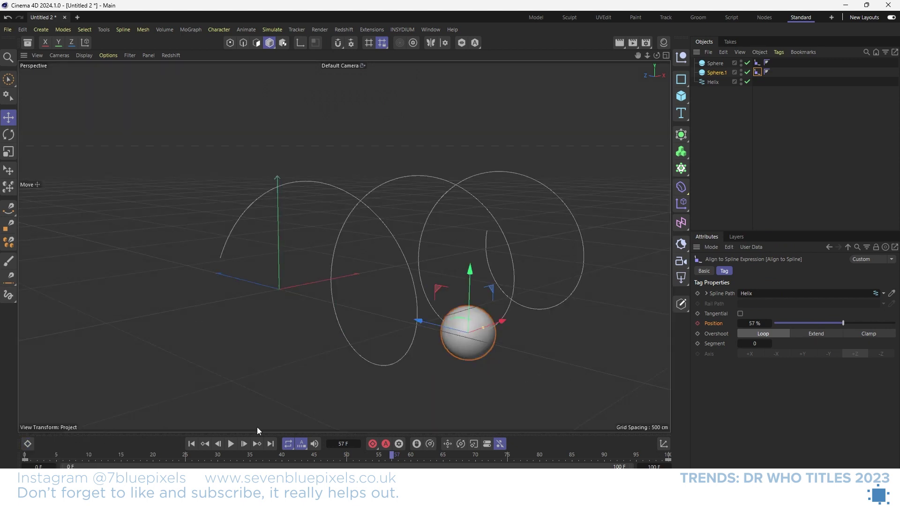
{"action": "left_click_drag", "start_coordinate": [256, 432], "coordinate": [271, 379]}
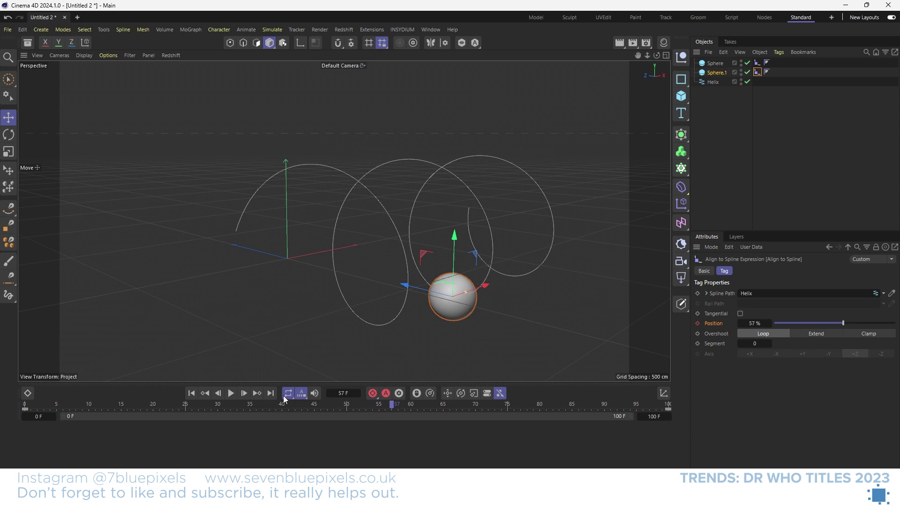
Step: Keyframe the duplicate sphere's Align to Spline position at 0% on frame 100
{"action": "left_click", "coordinate": [270, 394]}
{"action": "left_click", "coordinate": [754, 324]}
{"action": "type", "text": "0"}
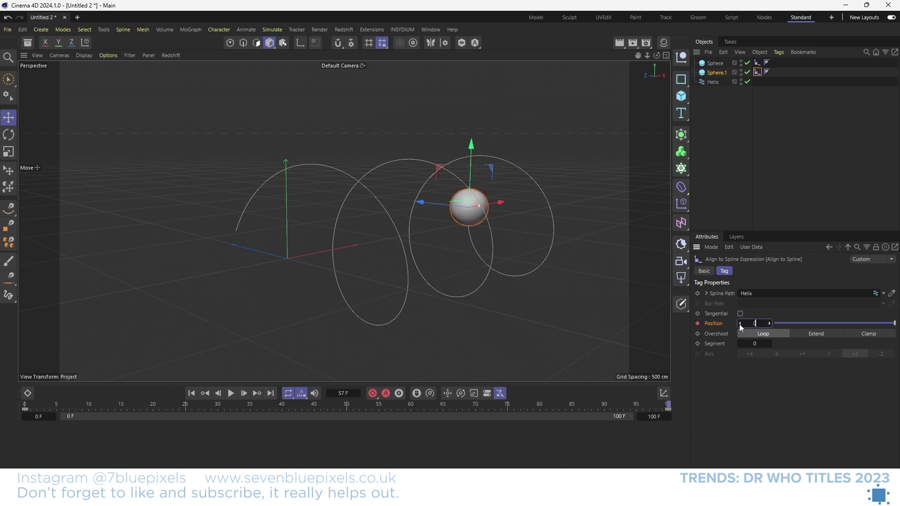
{"action": "key", "text": "Return"}
{"action": "left_click", "coordinate": [697, 324]}
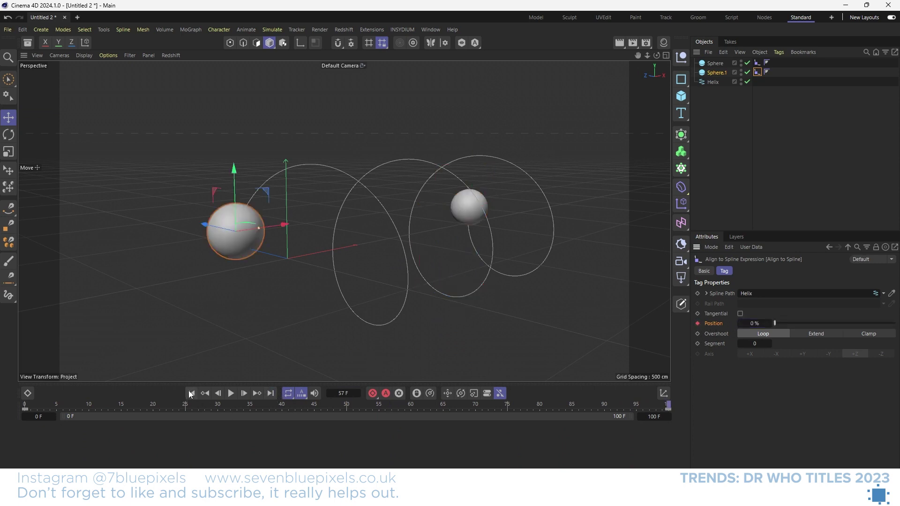
Step: Keyframe the duplicate sphere's Align to Spline position at 100% on frame 0 and play the animation
{"action": "left_click", "coordinate": [190, 393]}
{"action": "left_click", "coordinate": [754, 323]}
{"action": "type", "text": "100"}
{"action": "key", "text": "Return"}
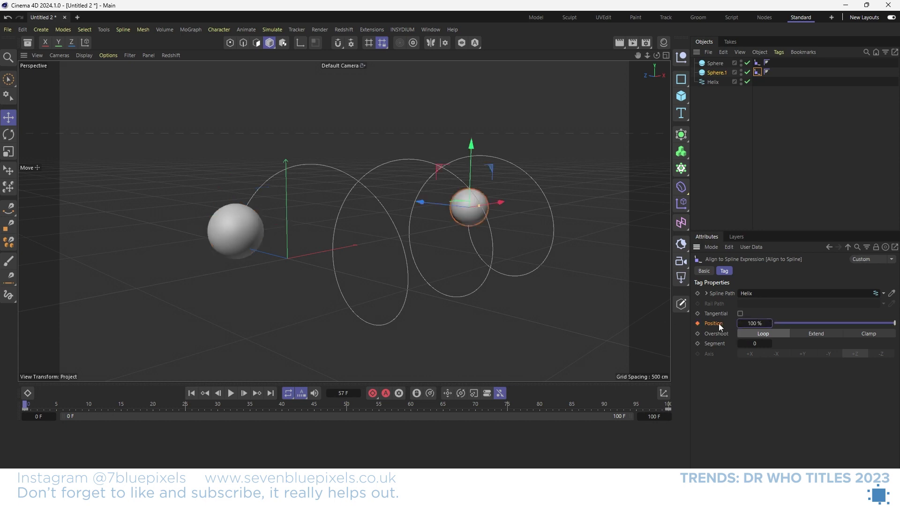
{"action": "left_click", "coordinate": [697, 323]}
{"action": "left_click", "coordinate": [231, 393]}
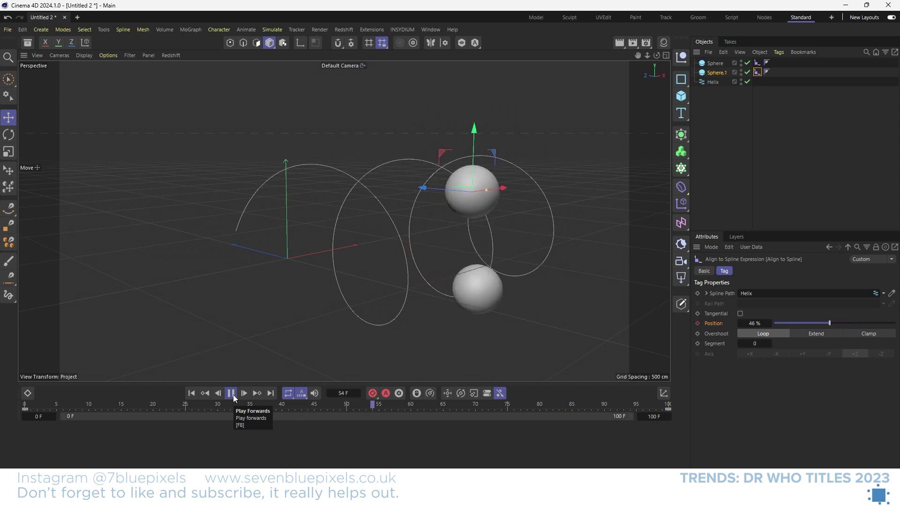
Step: Scrub to frame 52 and examine from several angles where the two spheres meet on the helix
{"action": "mouse_move", "coordinate": [346, 406]}
{"action": "left_mouse_down"}
{"action": "mouse_move", "coordinate": [411, 406]}
{"action": "mouse_move", "coordinate": [328, 408]}
{"action": "mouse_move", "coordinate": [361, 410]}
{"action": "left_mouse_up"}
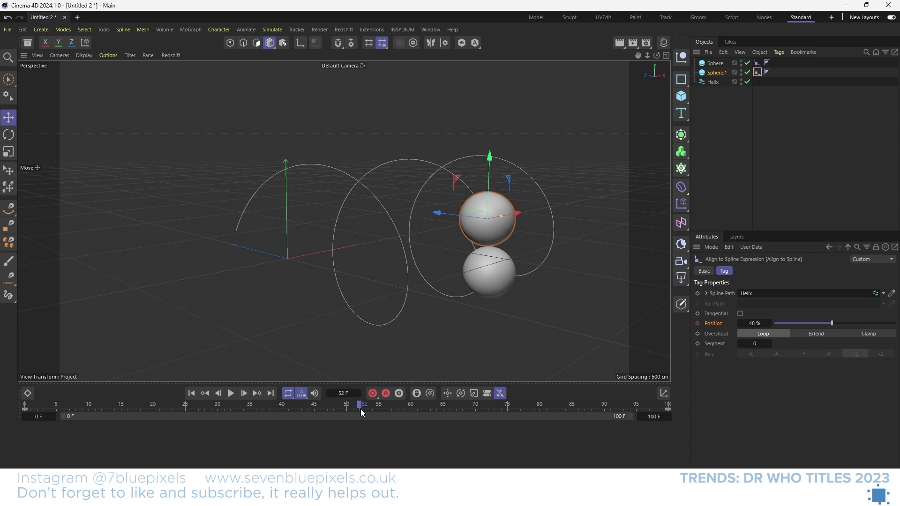
{"action": "left_click_drag", "start_coordinate": [454, 243], "coordinate": [362, 226], "text": "alt"}
{"action": "scroll", "coordinate": [364, 225], "scroll_direction": "up", "scroll_amount": 5}
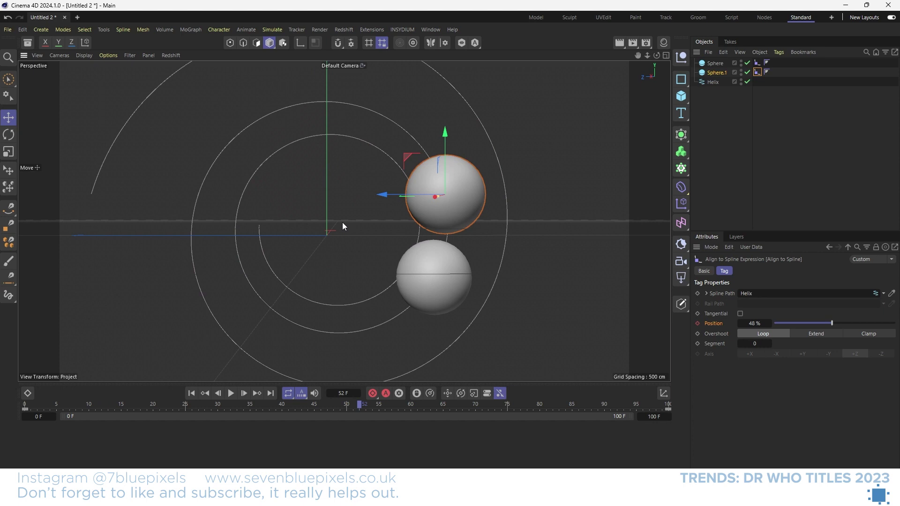
{"action": "left_click_drag", "start_coordinate": [367, 231], "coordinate": [387, 228], "text": "alt"}
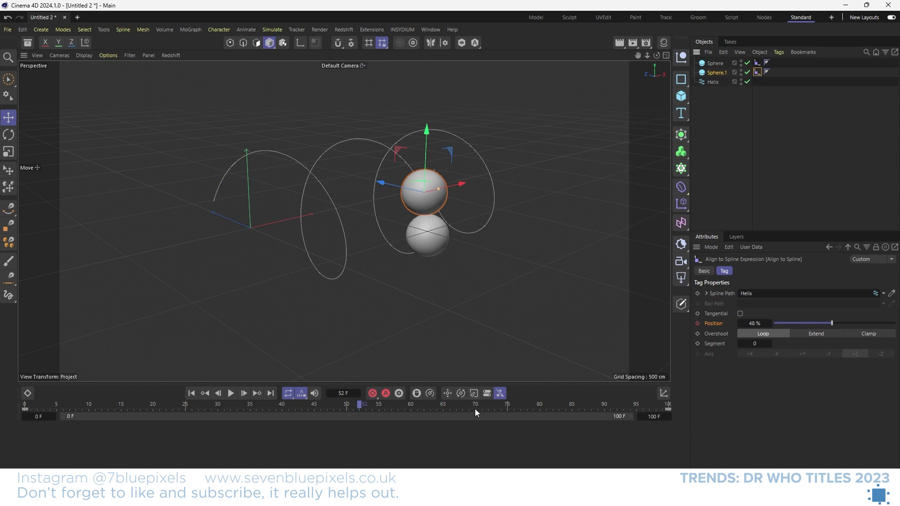
Step: Set the duplicate sphere's Align to Spline position to 45% at frame 100
{"action": "left_click_drag", "start_coordinate": [448, 404], "coordinate": [671, 406]}
{"action": "left_click", "coordinate": [745, 323]}
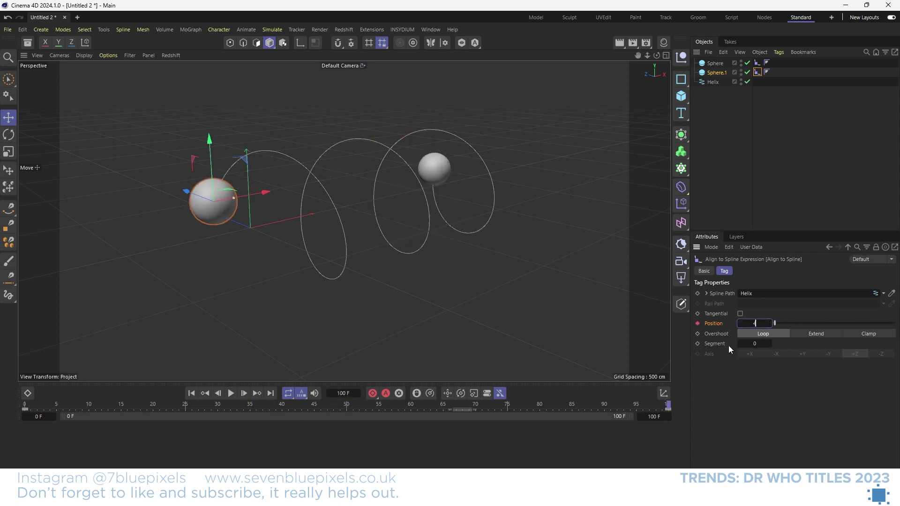
{"action": "type", "text": "45"}
{"action": "key", "text": "Return"}
Step: Set the original sphere's Align to Spline position to 55% at frame 100
{"action": "left_click", "coordinate": [757, 63]}
{"action": "left_click", "coordinate": [753, 323]}
{"action": "type", "text": "55"}
{"action": "key", "text": "Return"}
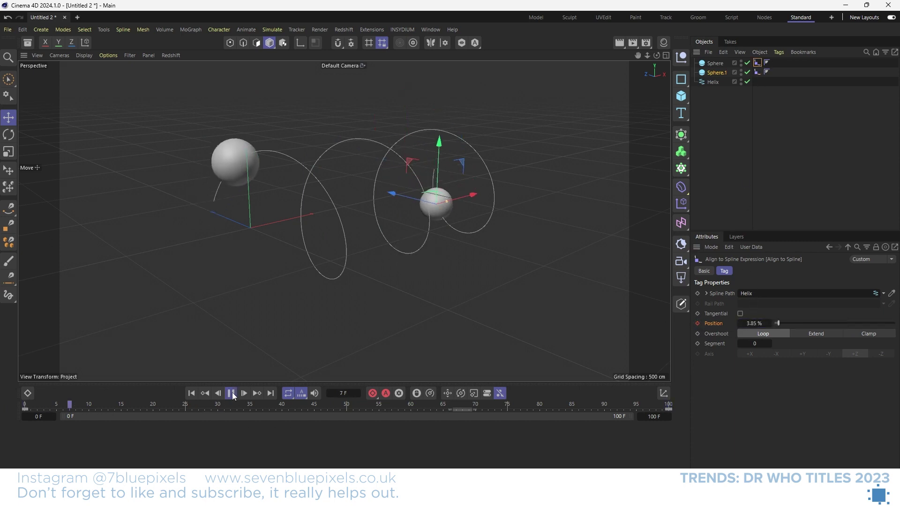
Step: Play the animation, rewind it and replay it from the start to check the spheres' motion and speed
{"action": "left_click", "coordinate": [231, 393]}
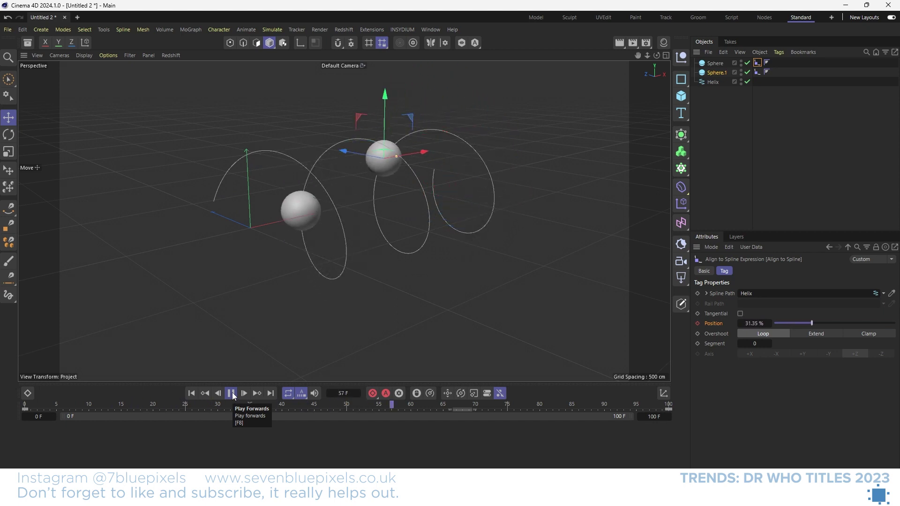
{"action": "left_click", "coordinate": [231, 393]}
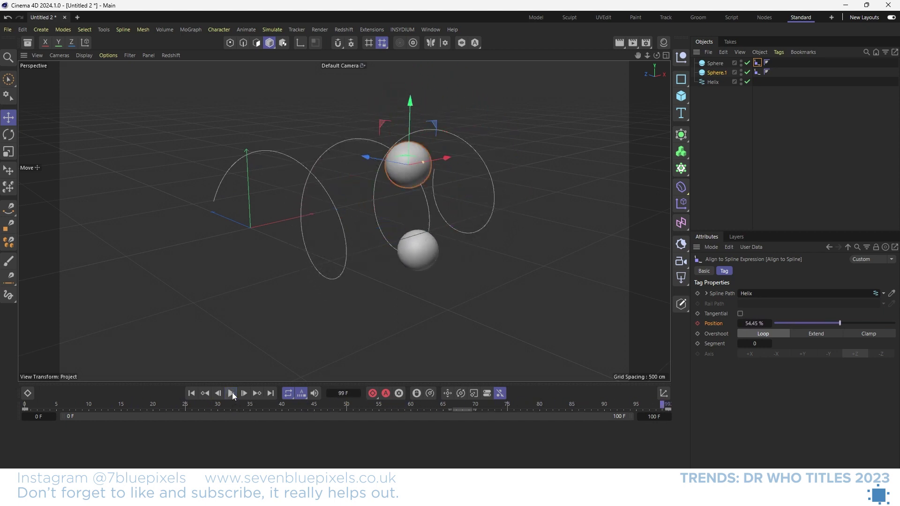
{"action": "left_click", "coordinate": [658, 409]}
{"action": "left_click", "coordinate": [191, 393]}
{"action": "left_click", "coordinate": [231, 393]}
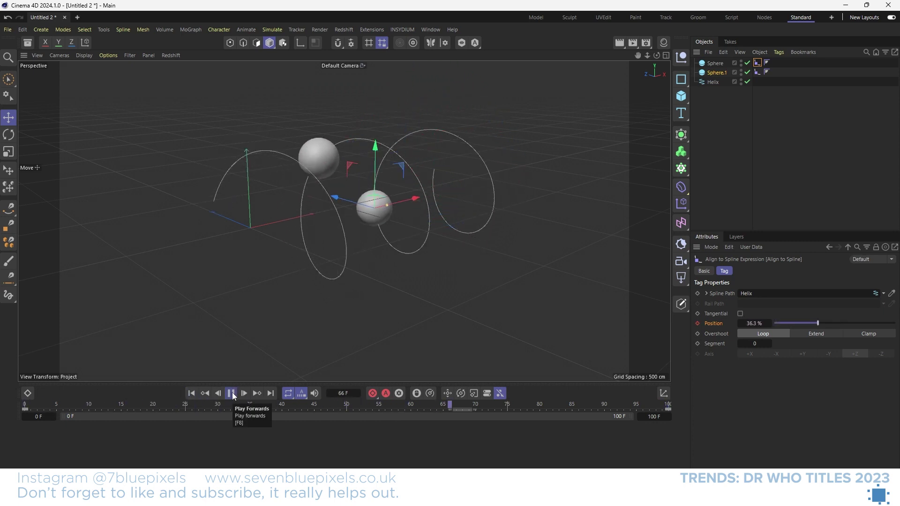
{"action": "left_click", "coordinate": [232, 396]}
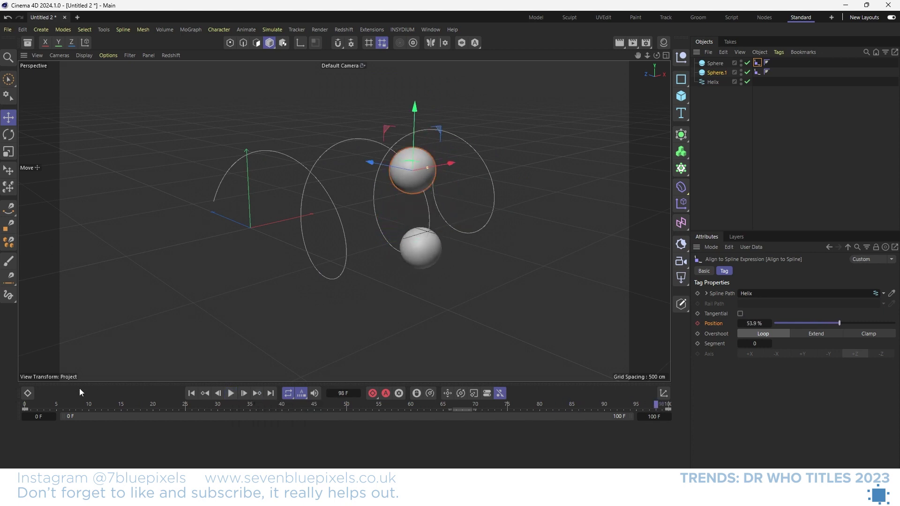
Step: Move both spheres' end position keyframes to frame 35 in the timeline editor, close it and play the animation
{"action": "left_click", "coordinate": [27, 393]}
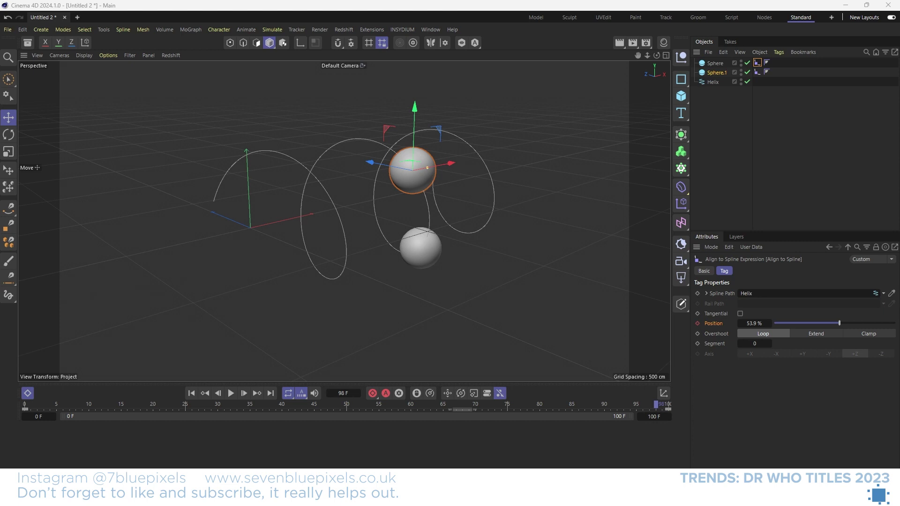
{"action": "key", "text": "shift+F3"}
{"action": "left_click_drag", "start_coordinate": [554, 196], "coordinate": [525, 212]}
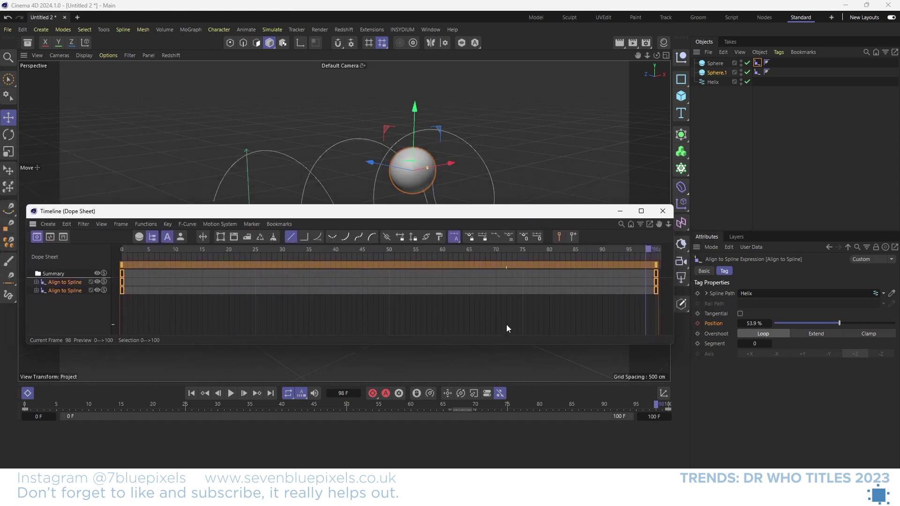
{"action": "left_click", "coordinate": [308, 248]}
{"action": "left_click_drag", "start_coordinate": [612, 307], "coordinate": [308, 286]}
{"action": "left_click", "coordinate": [662, 211]}
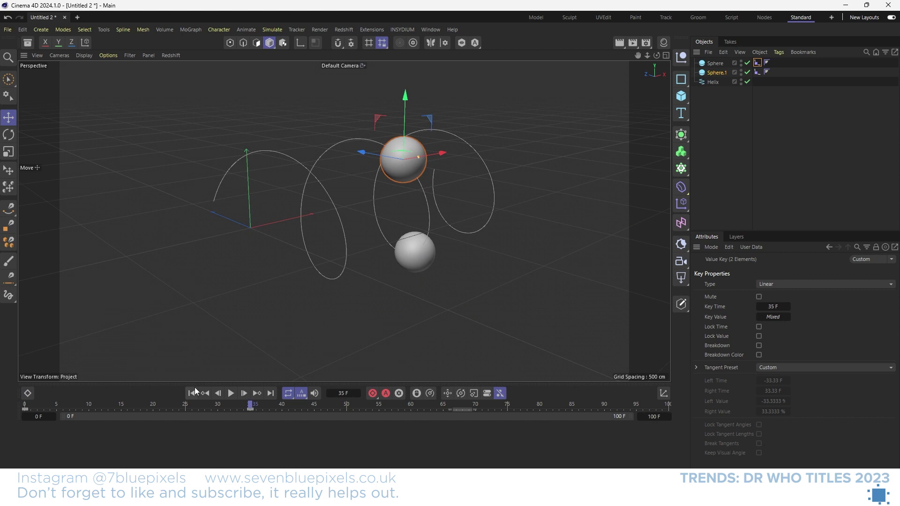
{"action": "left_click", "coordinate": [191, 393]}
{"action": "left_click", "coordinate": [231, 393]}
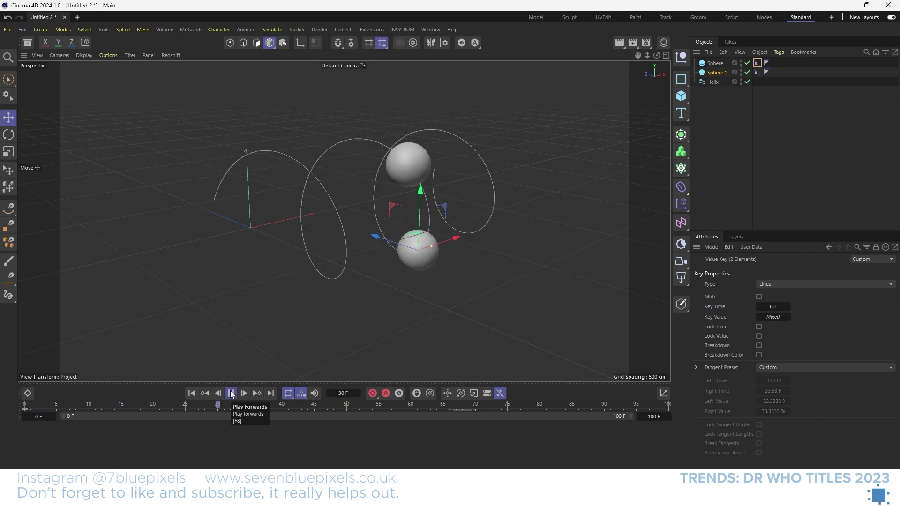
{"action": "left_click", "coordinate": [231, 393]}
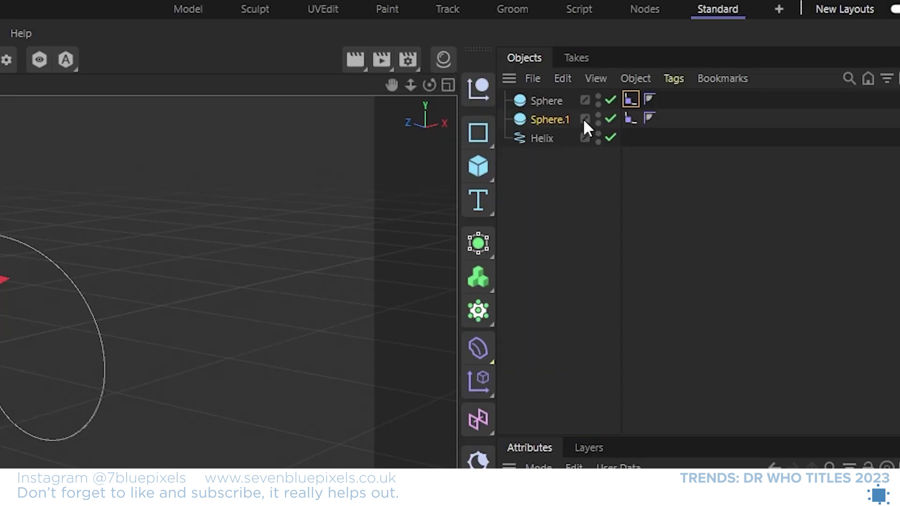
Step: Hide the duplicate sphere and add a Pyro Emitter simulation tag to the original sphere
{"action": "left_click", "coordinate": [598, 115]}
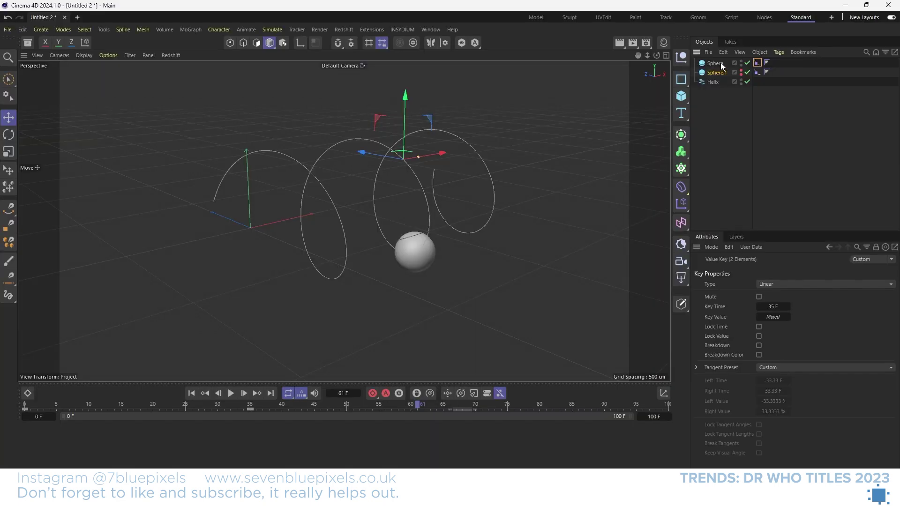
{"action": "left_click", "coordinate": [558, 100]}
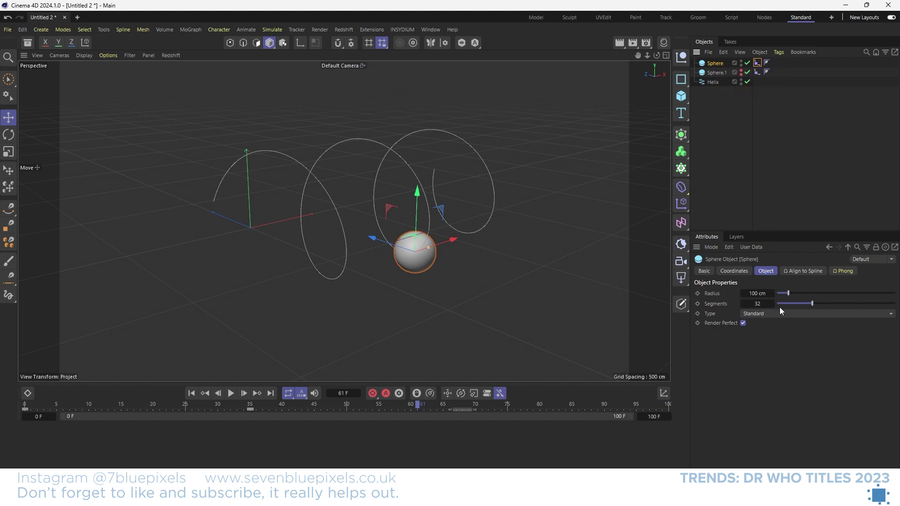
{"action": "right_click", "coordinate": [715, 63]}
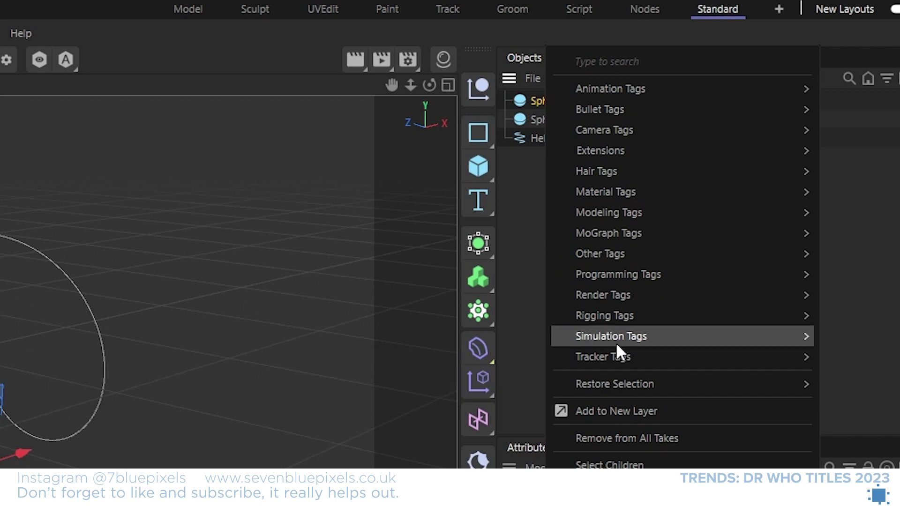
{"action": "mouse_move", "coordinate": [604, 338]}
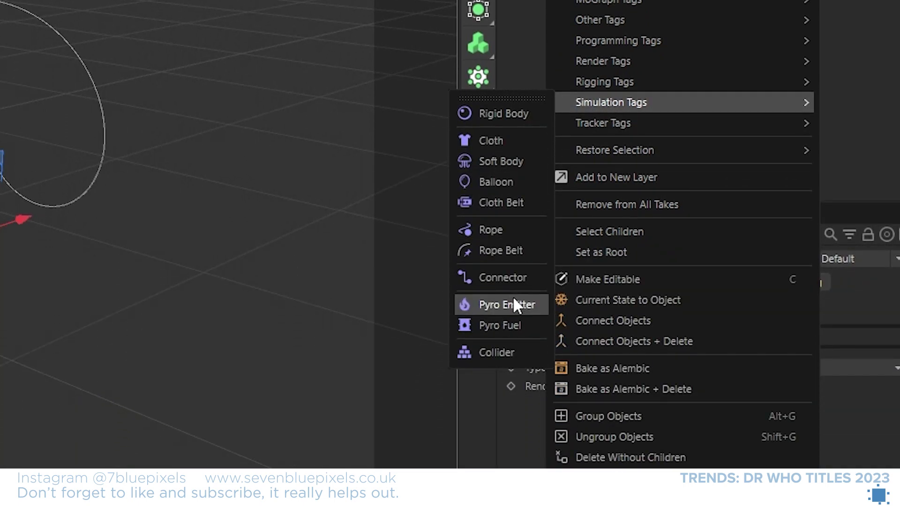
{"action": "left_click", "coordinate": [513, 302]}
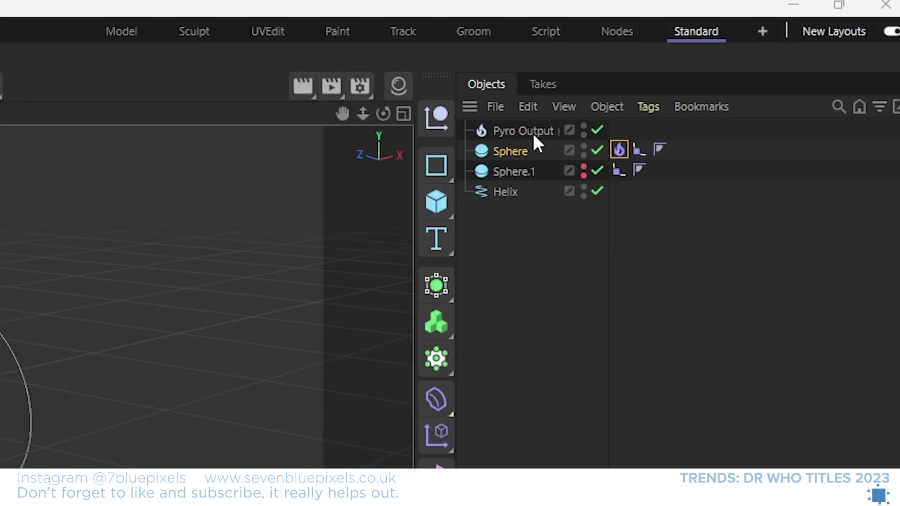
Step: Display the Pyro settings of the default simulation scene on the Pyro Output object
{"action": "left_click", "coordinate": [534, 135]}
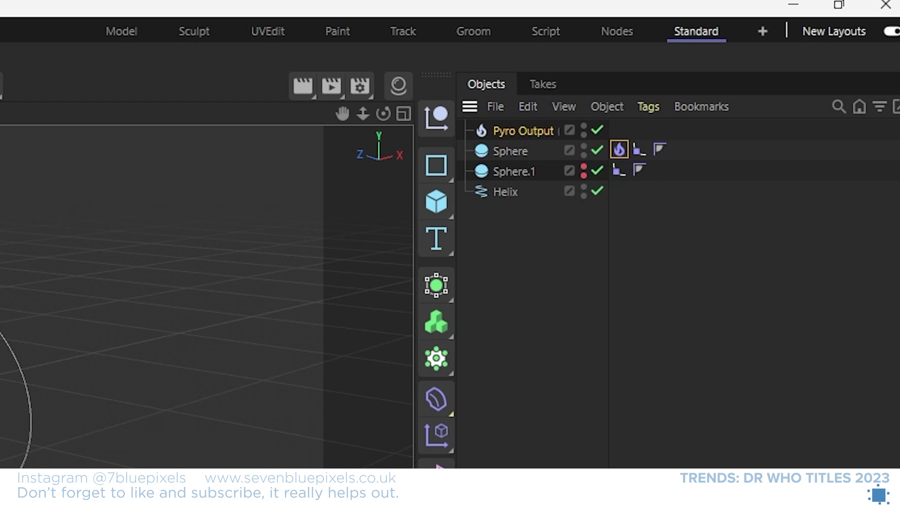
{"action": "left_click", "coordinate": [820, 271]}
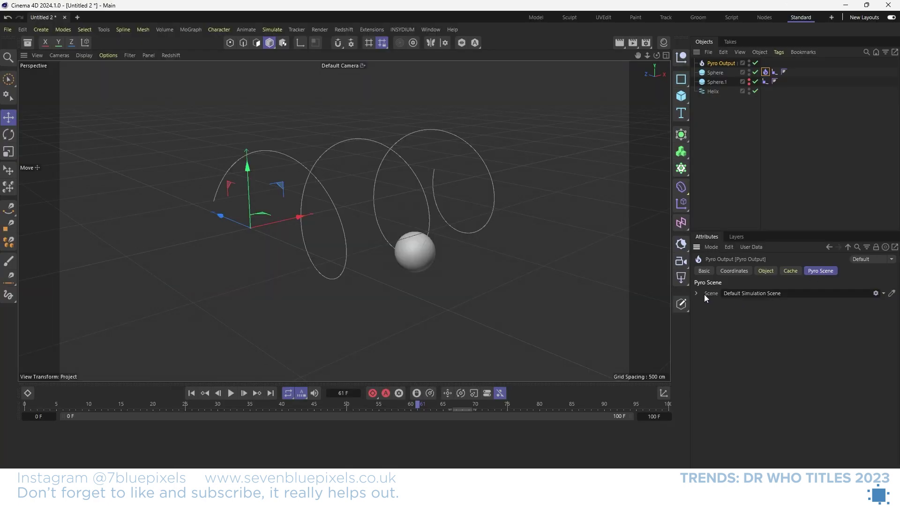
{"action": "left_click", "coordinate": [695, 294]}
{"action": "left_click", "coordinate": [794, 304]}
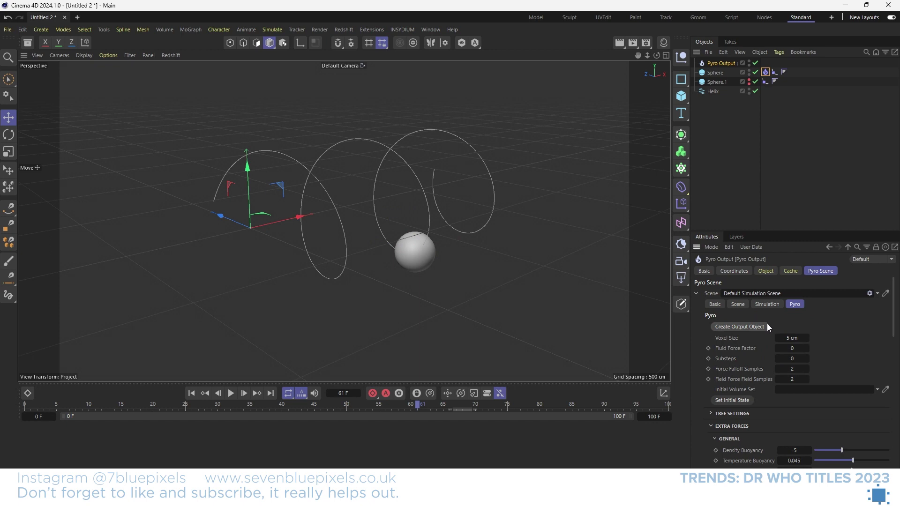
Step: Look at the Pyro simulation settings in the project settings and return to the Pyro Output object
{"action": "left_click", "coordinate": [766, 324]}
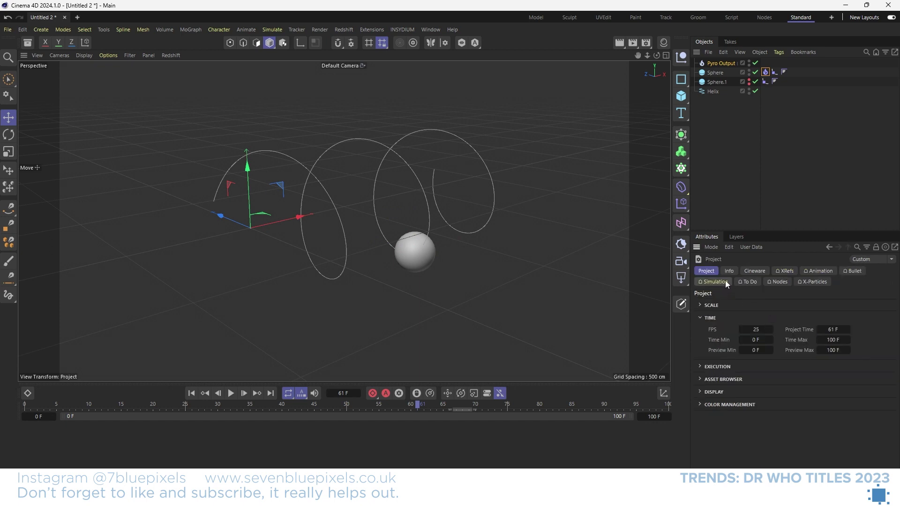
{"action": "left_click", "coordinate": [725, 283]}
{"action": "left_click", "coordinate": [762, 305]}
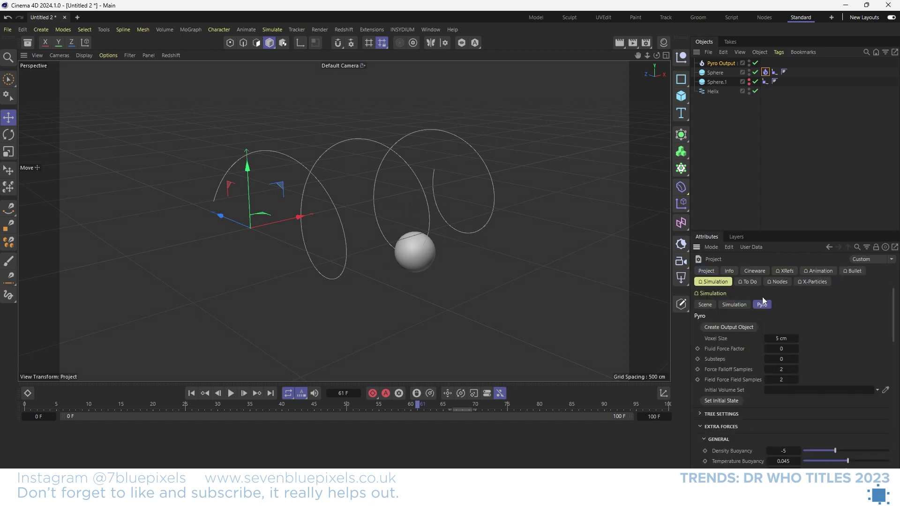
{"action": "left_click", "coordinate": [721, 62]}
Step: Run the pyro simulation from the start, stop at frame 34 and examine the smoke trail
{"action": "left_click", "coordinate": [191, 393]}
{"action": "left_click", "coordinate": [231, 393]}
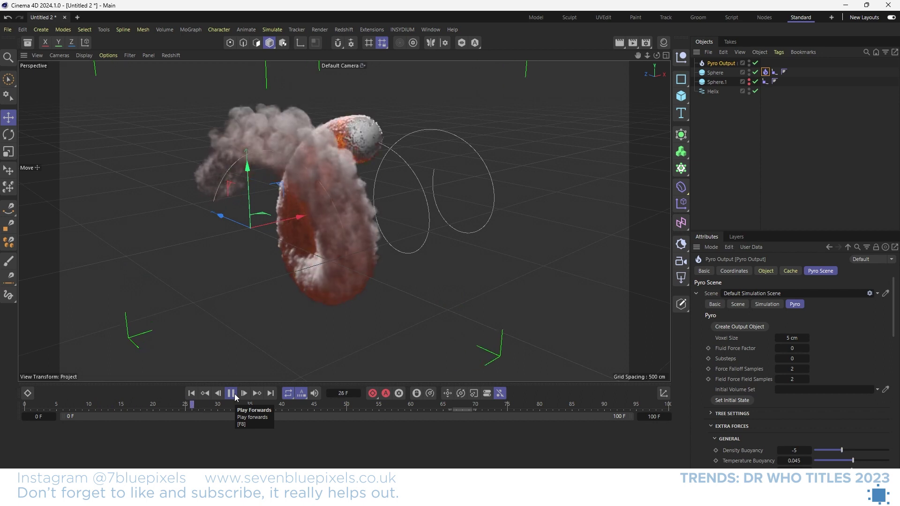
{"action": "left_click", "coordinate": [234, 393]}
{"action": "mouse_move", "coordinate": [416, 265]}
{"action": "left_mouse_down", "text": "alt"}
{"action": "mouse_move", "coordinate": [402, 259]}
{"action": "mouse_move", "coordinate": [446, 261]}
{"action": "mouse_move", "coordinate": [447, 274]}
{"action": "mouse_move", "coordinate": [403, 271]}
{"action": "mouse_move", "coordinate": [432, 268]}
{"action": "left_mouse_up", "text": "alt"}
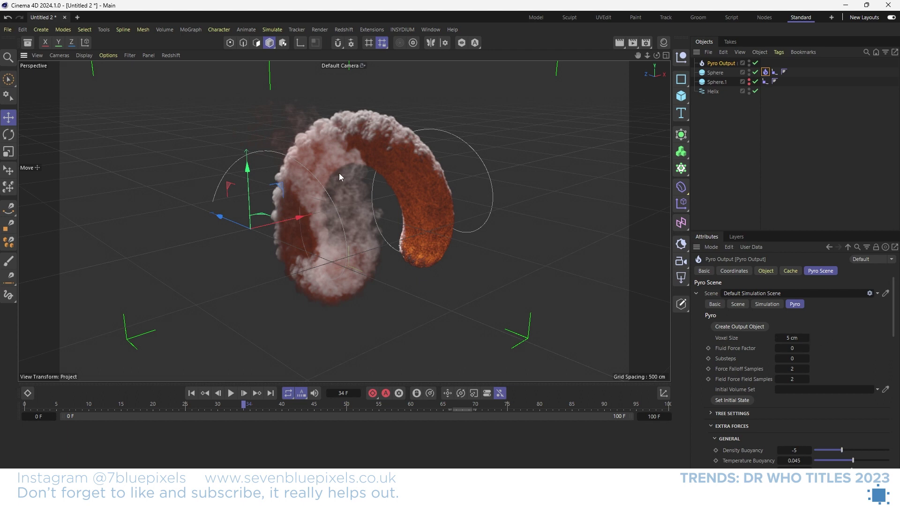
Step: Set the pyro voxel size to 2 cm and run the simulation from the start to frame 19
{"action": "double_click", "coordinate": [791, 337]}
{"action": "type", "text": "2"}
{"action": "key", "text": "Return"}
{"action": "left_click", "coordinate": [191, 393]}
{"action": "left_click", "coordinate": [230, 393]}
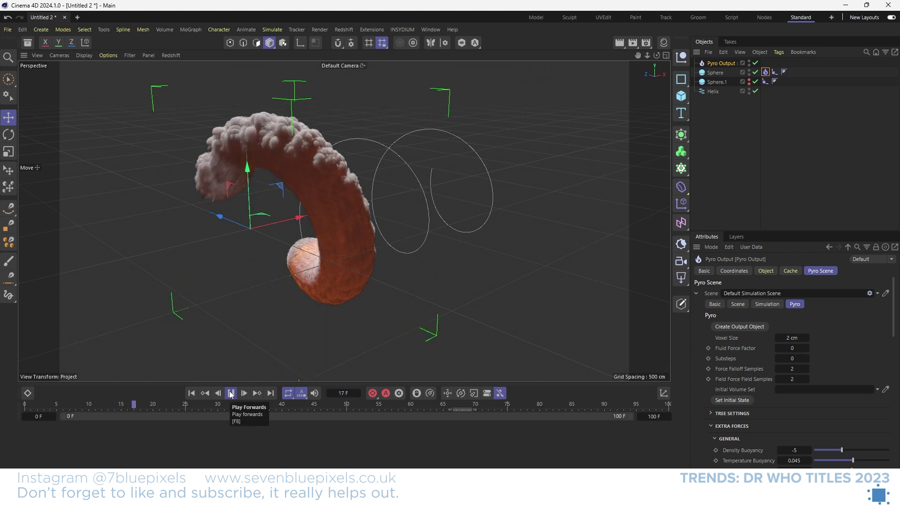
{"action": "left_click", "coordinate": [231, 393]}
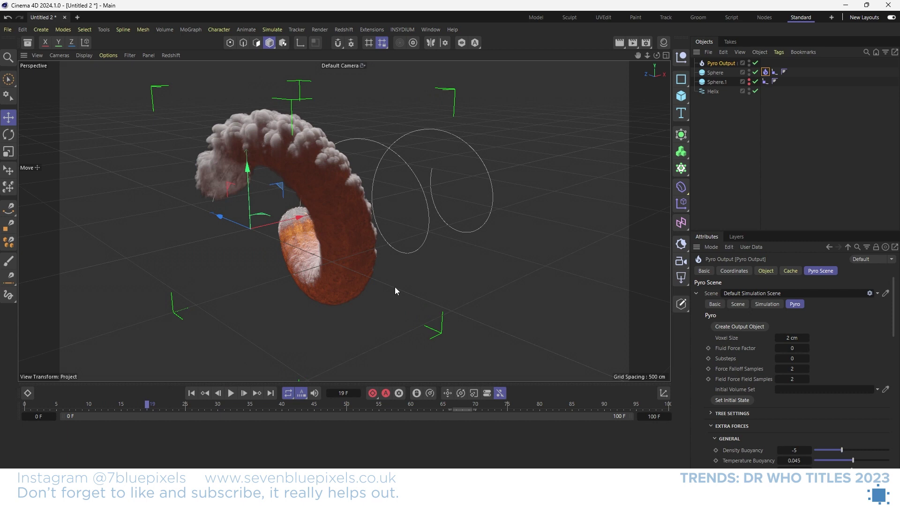
Step: Set the pyro voxel size to 4 cm
{"action": "left_click", "coordinate": [789, 338]}
{"action": "type", "text": "4"}
{"action": "key", "text": "Return"}
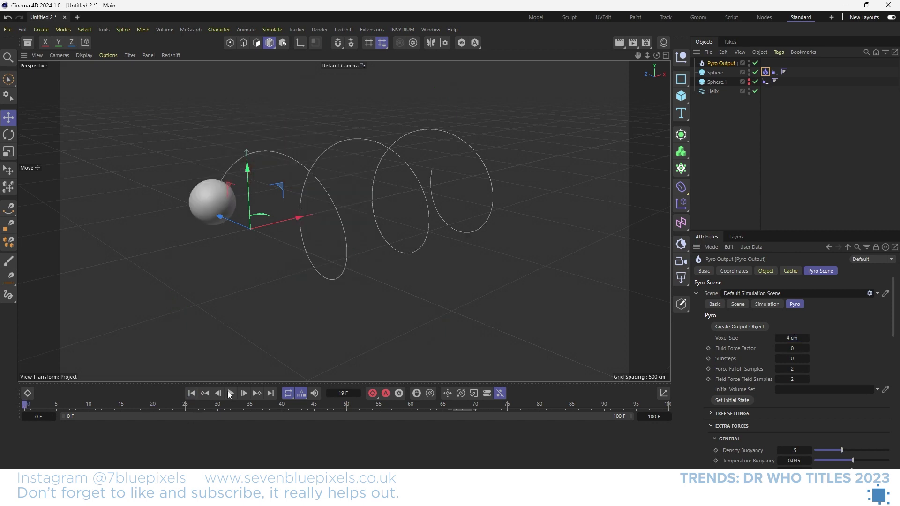
Step: Run the pyro simulation with the new voxel size, stop at frame 29 and examine the smoke trail up close
{"action": "left_click", "coordinate": [230, 393]}
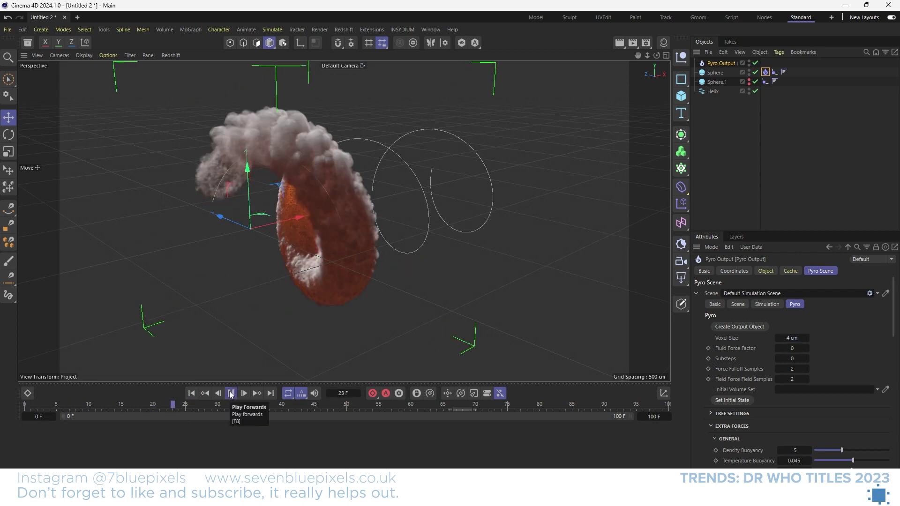
{"action": "key", "text": "F8"}
{"action": "scroll", "coordinate": [352, 220], "scroll_direction": "up", "scroll_amount": 10}
{"action": "left_click_drag", "start_coordinate": [351, 221], "coordinate": [174, 189], "text": "alt"}
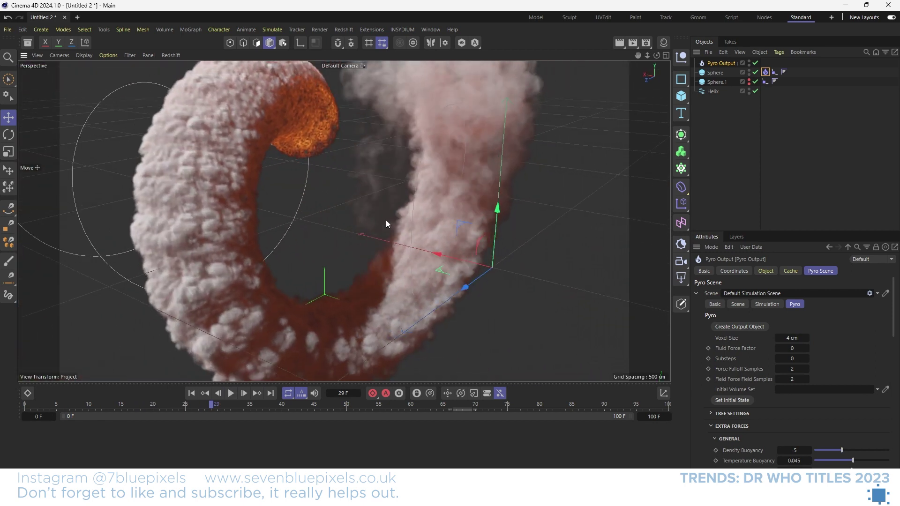
{"action": "key", "text": "ctrl+shift+z"}
Step: Show the pyro Tree Settings and run the simulation from the start, stopping at frame 33
{"action": "scroll", "coordinate": [752, 291], "scroll_direction": "down", "scroll_amount": 4}
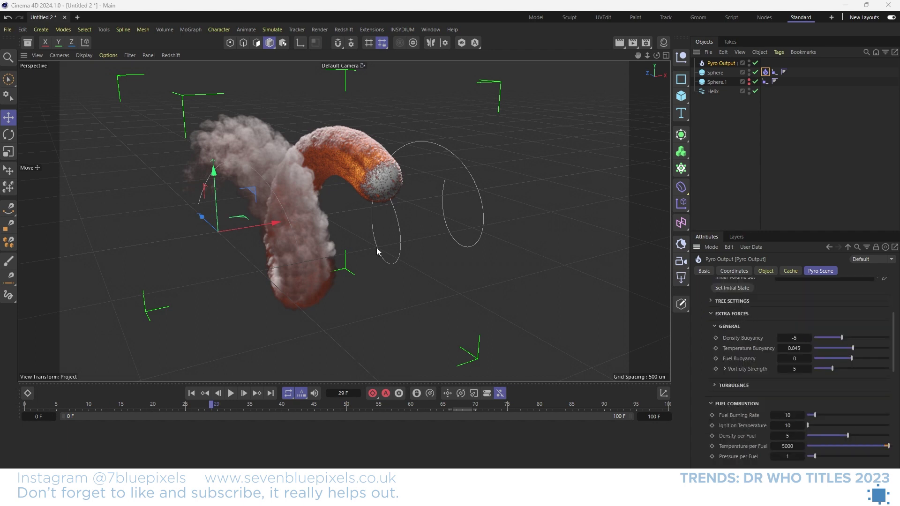
{"action": "left_click", "coordinate": [711, 302]}
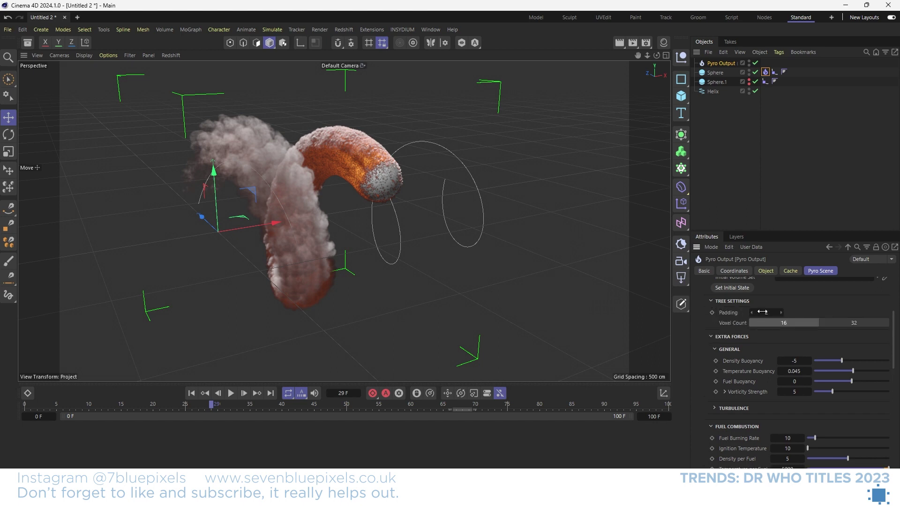
{"action": "left_click", "coordinate": [191, 393]}
{"action": "left_click", "coordinate": [231, 393]}
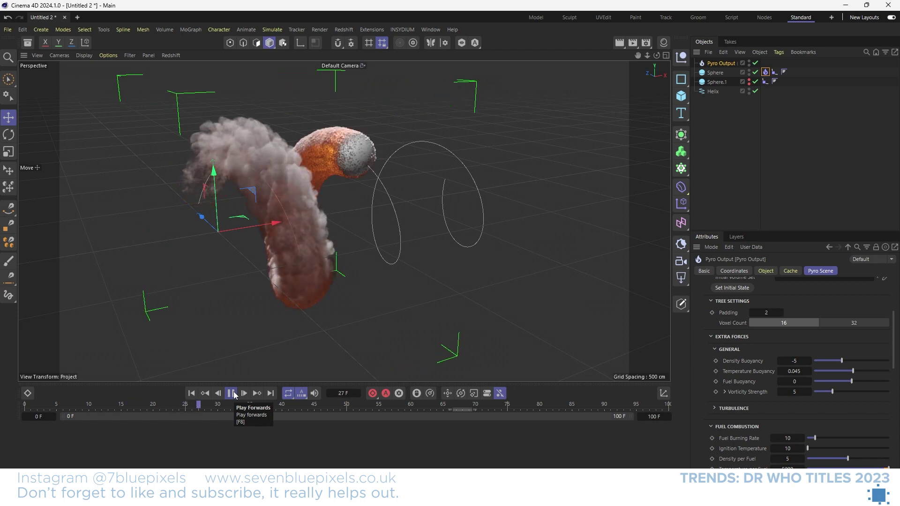
{"action": "left_click", "coordinate": [231, 393]}
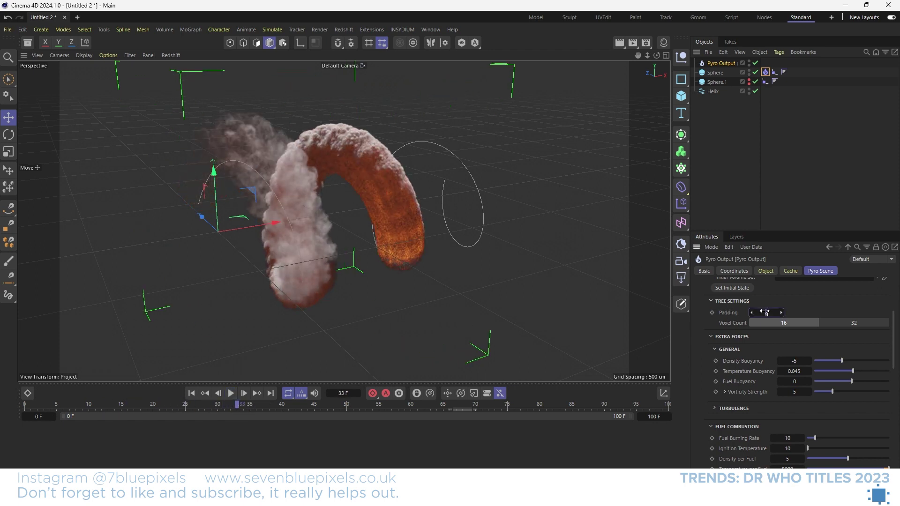
Step: Set the pyro tree Padding to 1 and run the simulation from the start to frame 31
{"action": "left_click", "coordinate": [191, 393]}
{"action": "left_click", "coordinate": [231, 393]}
{"action": "left_click", "coordinate": [232, 393]}
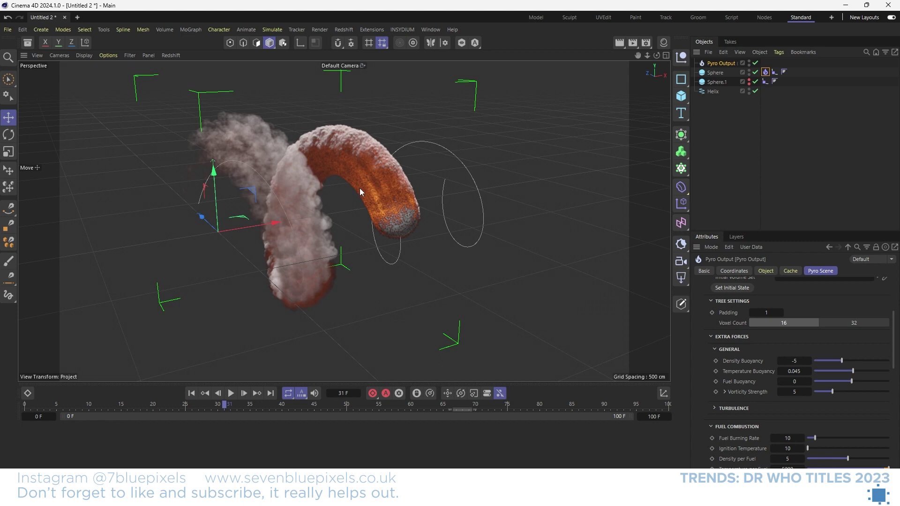
Step: Set the pyro Density Buoyancy to -10 in the general extra forces
{"action": "scroll", "coordinate": [757, 368], "scroll_direction": "down", "scroll_amount": 2}
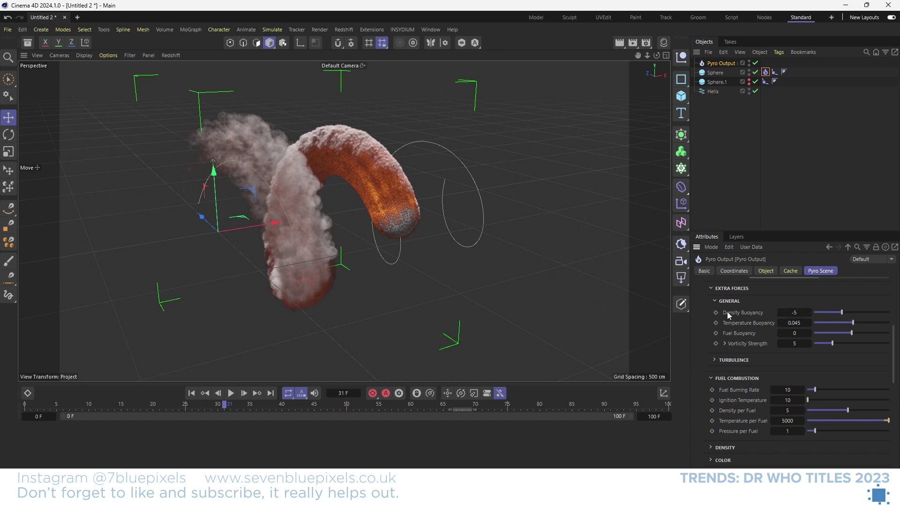
{"action": "left_click", "coordinate": [883, 312]}
{"action": "left_click_drag", "start_coordinate": [849, 313], "coordinate": [827, 316]}
{"action": "double_click", "coordinate": [799, 312]}
{"action": "type", "text": "-10"}
Step: Run the simulation from the start, stop at frame 35 and examine the smoke spiral from several angles
{"action": "left_click", "coordinate": [193, 394]}
{"action": "left_click", "coordinate": [230, 394]}
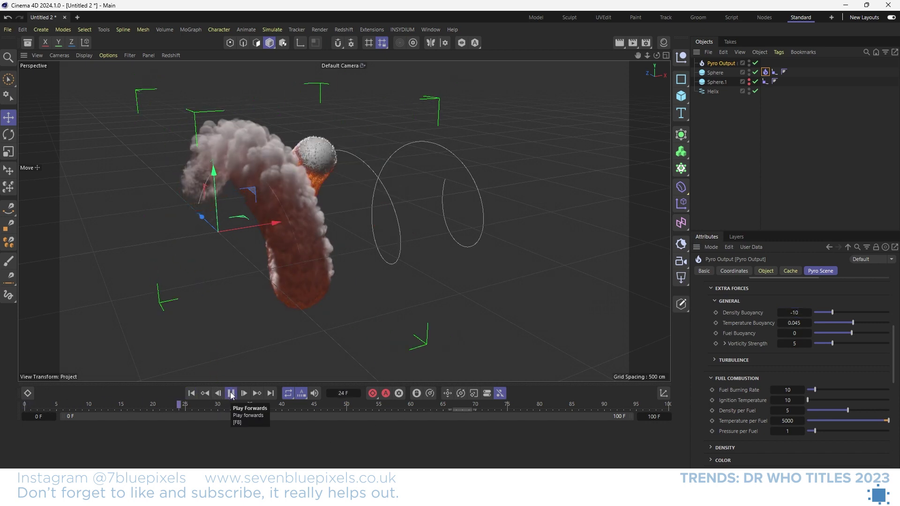
{"action": "left_click", "coordinate": [231, 394]}
{"action": "left_click_drag", "start_coordinate": [263, 258], "coordinate": [273, 183], "text": "alt"}
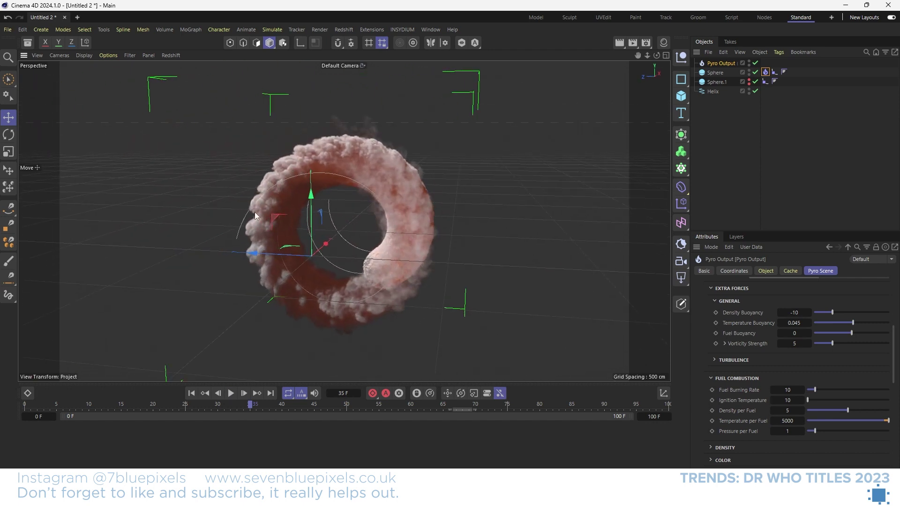
{"action": "left_click_drag", "start_coordinate": [386, 239], "coordinate": [438, 249], "text": "alt"}
Step: Set the Relative Density Dissipation to 27 % and run the simulation from the start to frame 31
{"action": "scroll", "coordinate": [773, 374], "scroll_direction": "down", "scroll_amount": 5}
{"action": "left_click", "coordinate": [730, 336]}
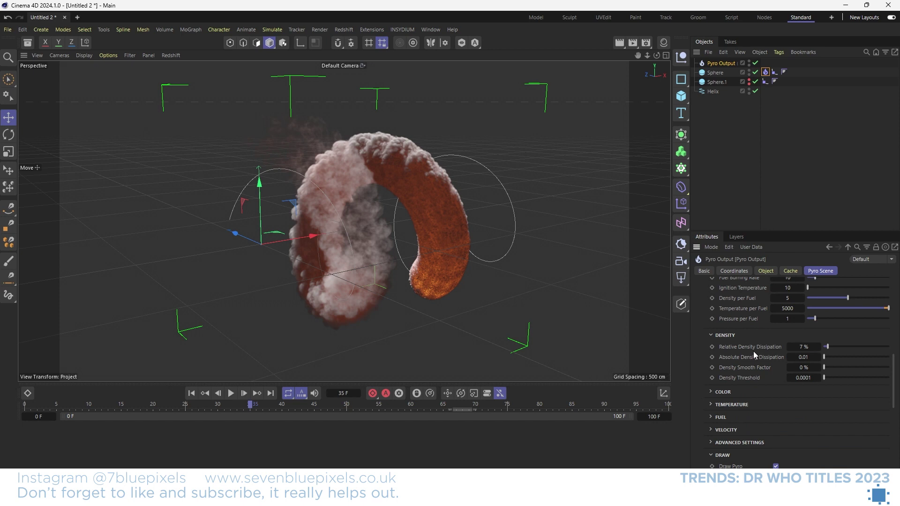
{"action": "left_click_drag", "start_coordinate": [827, 347], "coordinate": [841, 348]}
{"action": "left_click", "coordinate": [191, 393]}
{"action": "left_click", "coordinate": [230, 393]}
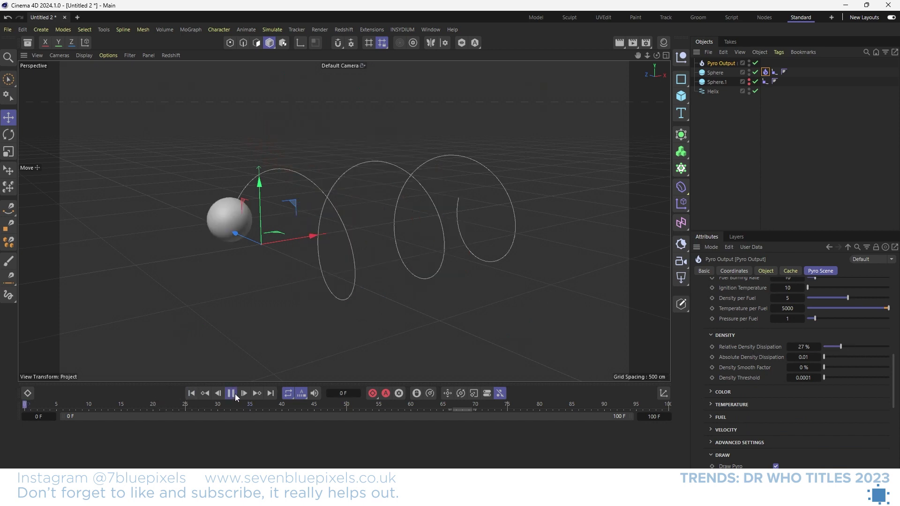
{"action": "left_click", "coordinate": [231, 393]}
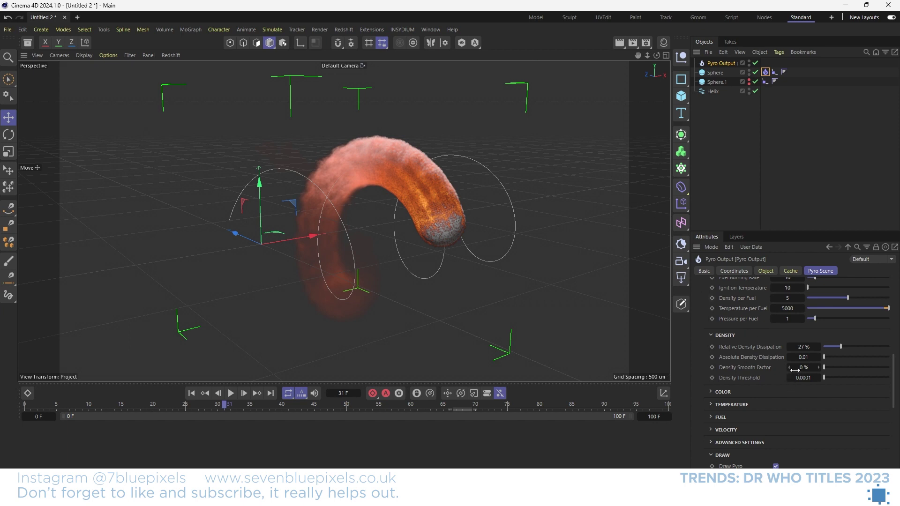
Step: Set the Relative Density Dissipation to 3 % in the pyro density settings
{"action": "left_click", "coordinate": [801, 346]}
{"action": "type", "text": "3"}
{"action": "key", "text": "Return"}
{"action": "left_click", "coordinate": [753, 284]}
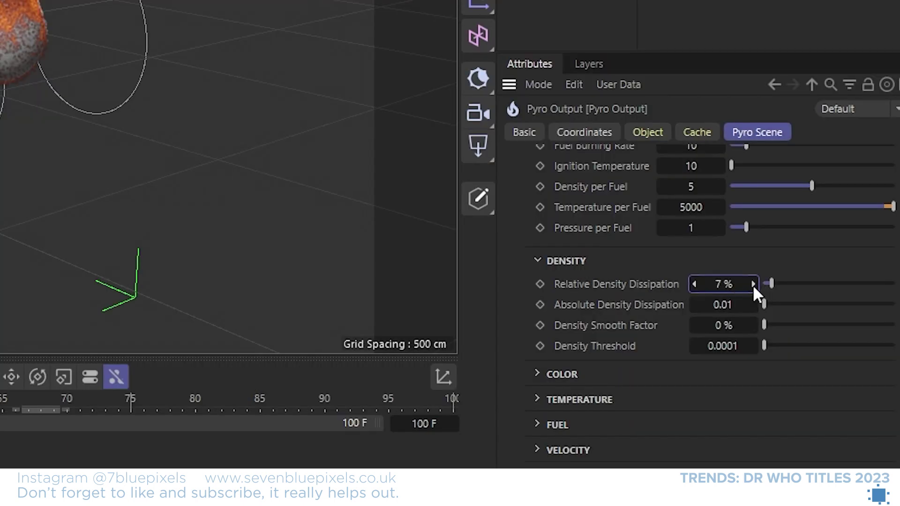
{"action": "mouse_move", "coordinate": [744, 282]}
{"action": "left_mouse_down"}
{"action": "mouse_move", "coordinate": [755, 285]}
{"action": "mouse_move", "coordinate": [727, 284]}
{"action": "mouse_move", "coordinate": [744, 285]}
{"action": "left_mouse_up"}
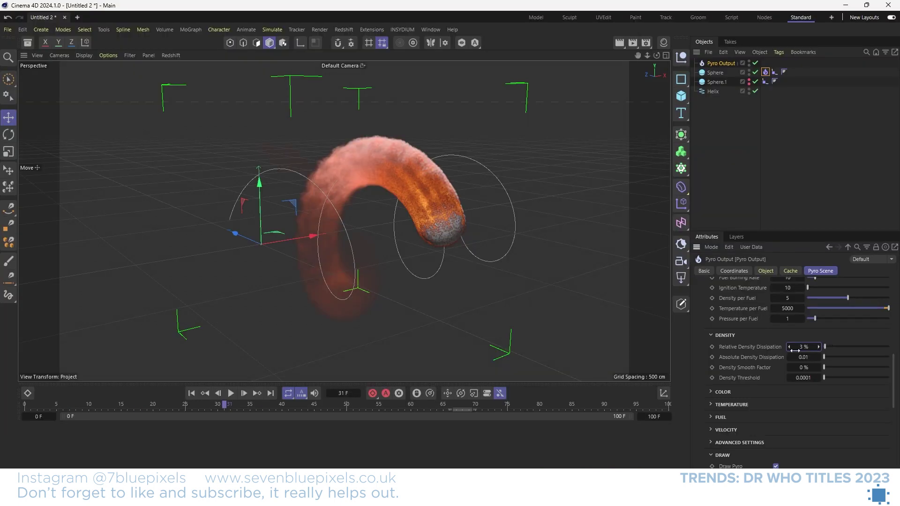
Step: Set the Relative Density Dissipation to 7 % and run the simulation from the start to frame 25
{"action": "left_click", "coordinate": [191, 393]}
{"action": "left_click_drag", "start_coordinate": [818, 347], "coordinate": [820, 347]}
{"action": "left_click", "coordinate": [231, 393]}
{"action": "left_click", "coordinate": [231, 393]}
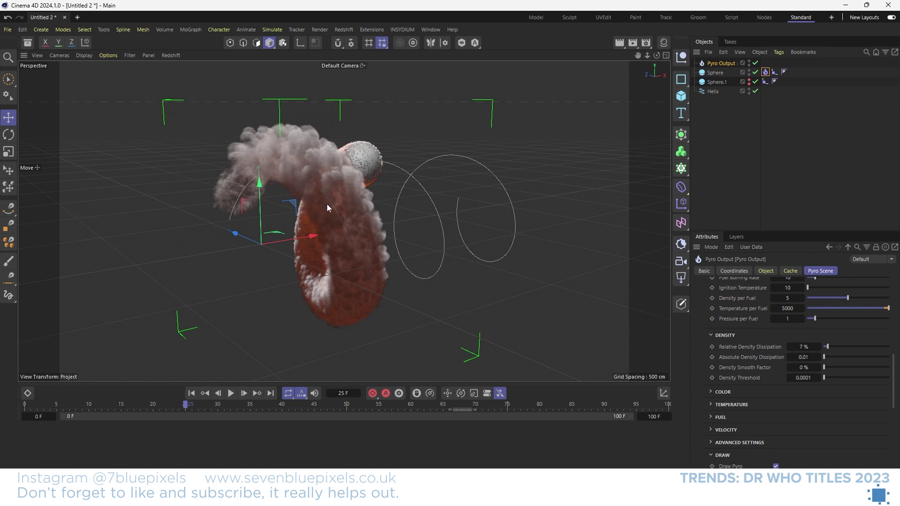
Step: Set the Relative Density Dissipation to 3 %, run the simulation from the start to frame 31 and examine the smoke from several angles
{"action": "key", "text": "shift+f"}
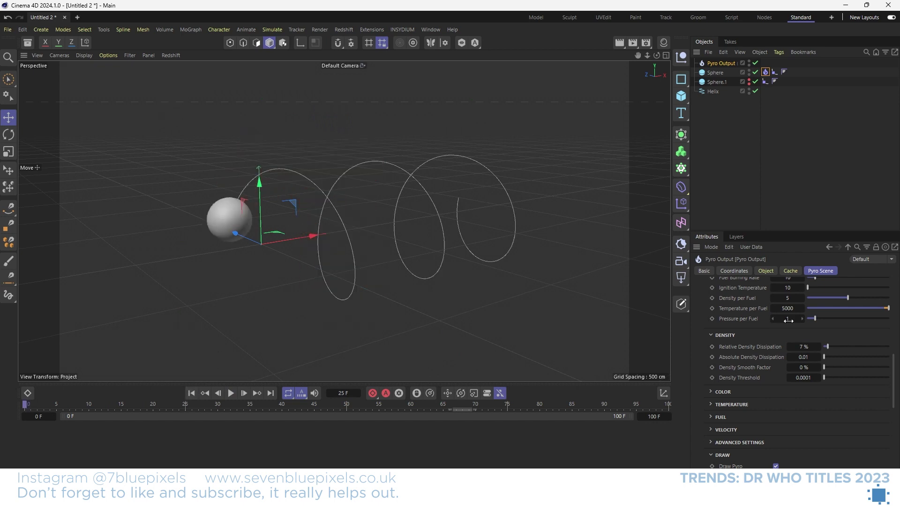
{"action": "left_click_drag", "start_coordinate": [799, 354], "coordinate": [794, 354]}
{"action": "left_click", "coordinate": [231, 393]}
{"action": "left_click", "coordinate": [231, 393]}
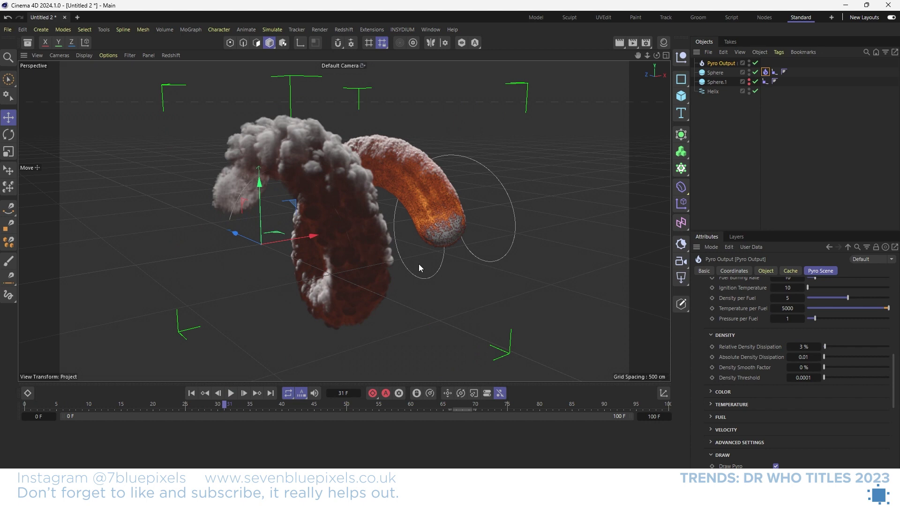
{"action": "left_click_drag", "start_coordinate": [267, 278], "coordinate": [317, 230], "text": "alt"}
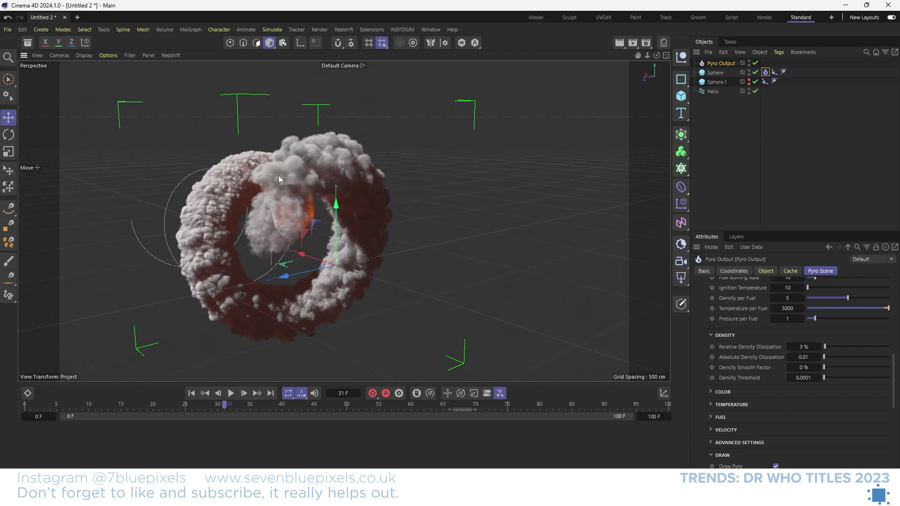
{"action": "left_click_drag", "start_coordinate": [379, 262], "coordinate": [441, 225], "text": "alt"}
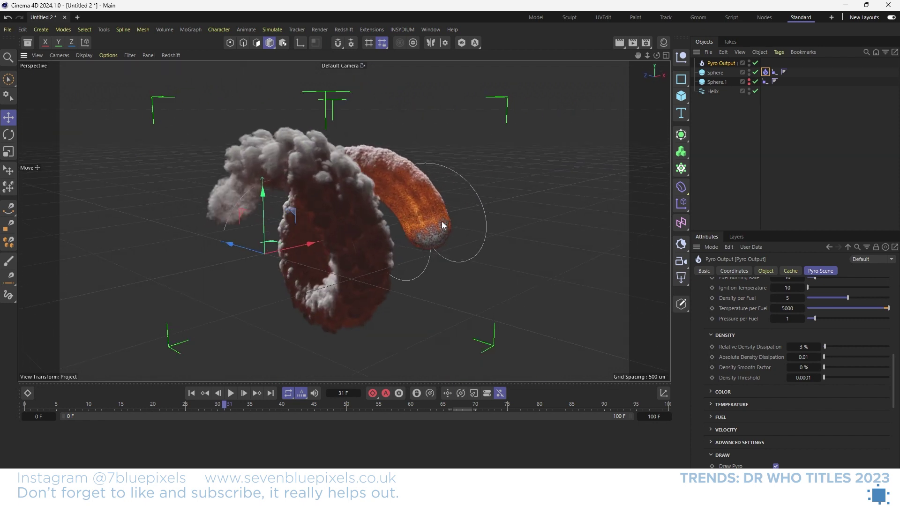
Step: Look through the pyro scene's Color and Temperature settings
{"action": "scroll", "coordinate": [741, 311], "scroll_direction": "down", "scroll_amount": 3}
{"action": "left_click", "coordinate": [722, 336]}
{"action": "left_click", "coordinate": [726, 336]}
{"action": "left_click", "coordinate": [727, 349]}
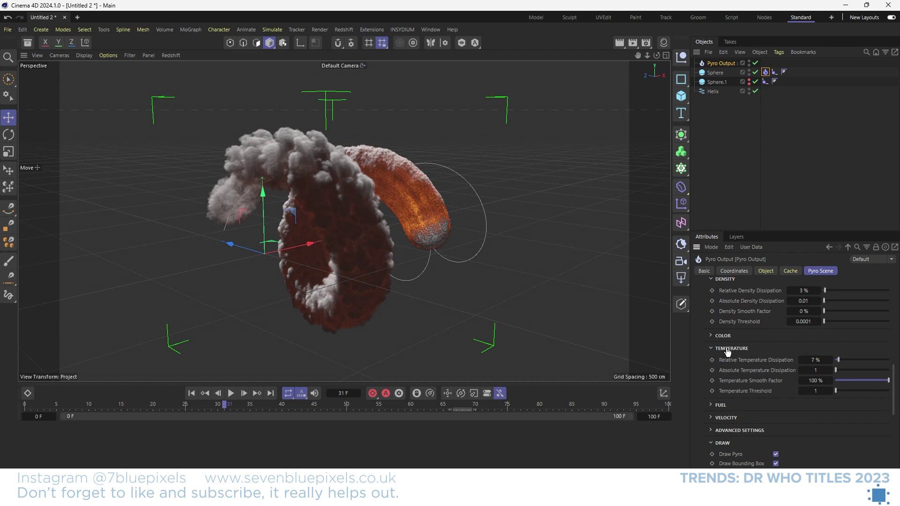
{"action": "left_click", "coordinate": [727, 349]}
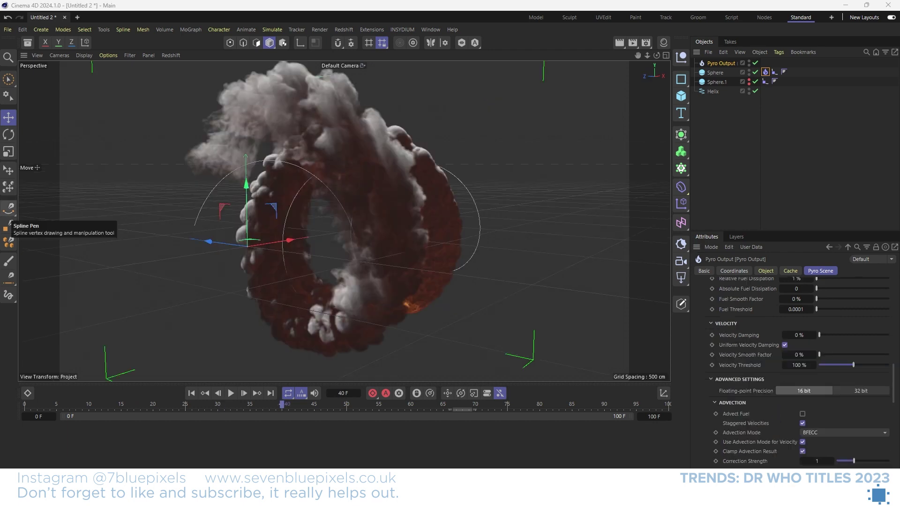
Step: Set the Emission Type of the sphere's Pyro Emitter tag to Volume and run the simulation from the start to frame 20
{"action": "left_click", "coordinate": [765, 71]}
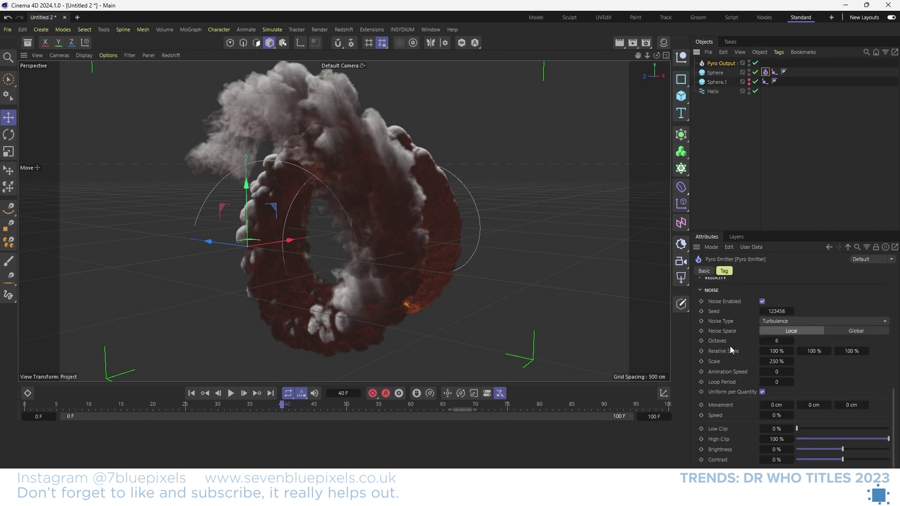
{"action": "scroll", "coordinate": [735, 344], "scroll_direction": "up", "scroll_amount": 10}
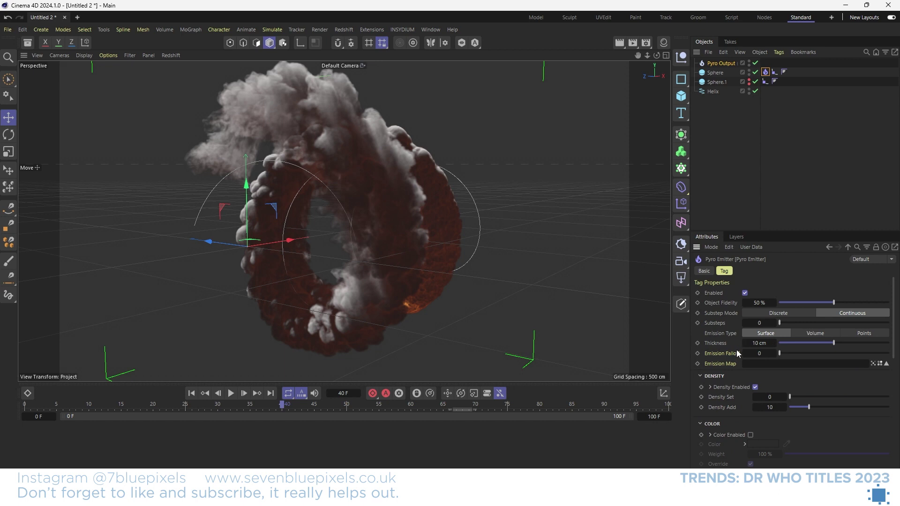
{"action": "left_click", "coordinate": [804, 330]}
{"action": "left_click", "coordinate": [191, 393]}
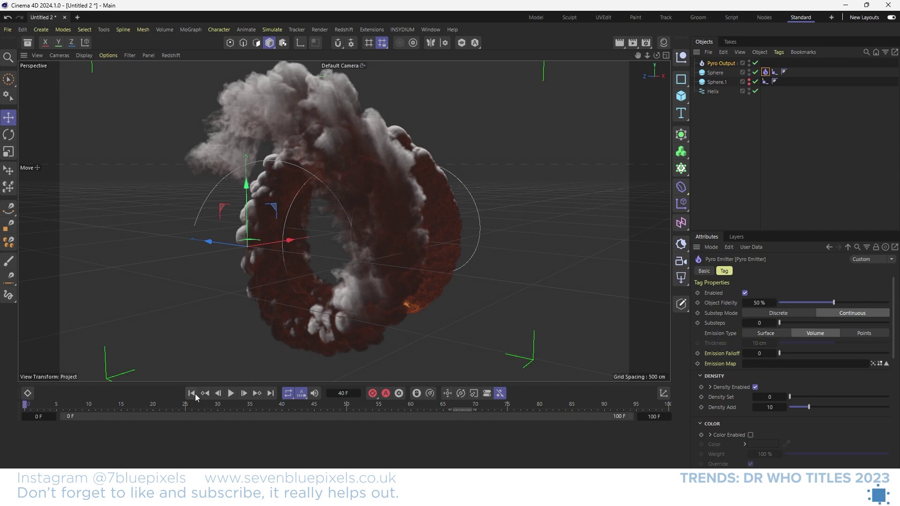
{"action": "left_click", "coordinate": [233, 393]}
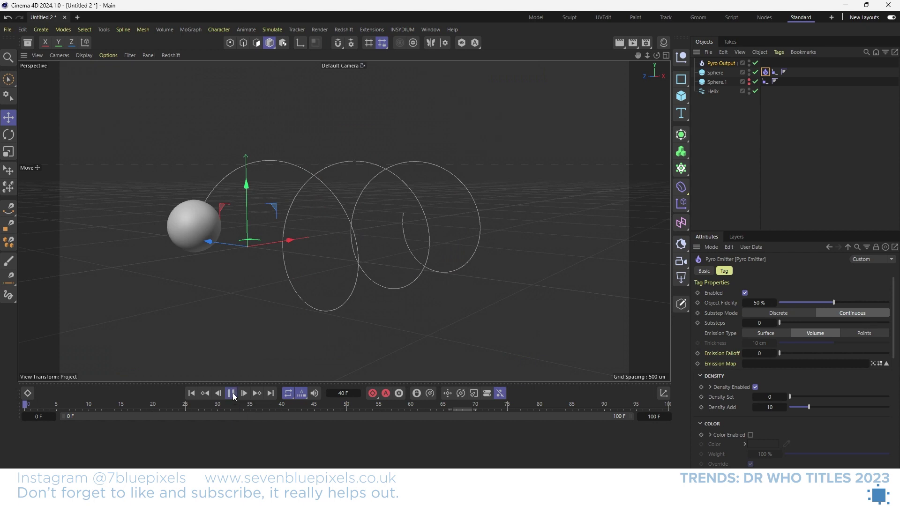
{"action": "left_click", "coordinate": [231, 393]}
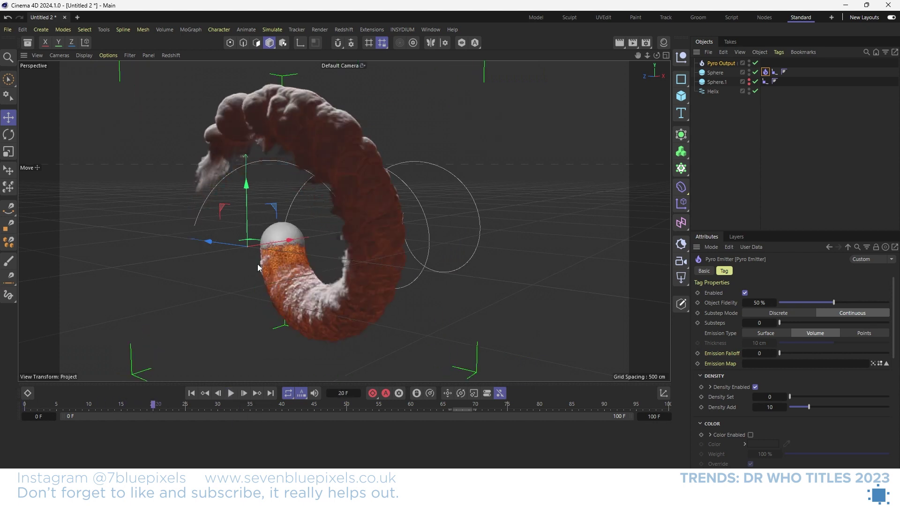
{"action": "mouse_move", "coordinate": [249, 283]}
{"action": "left_mouse_down", "text": "alt"}
{"action": "mouse_move", "coordinate": [288, 281]}
{"action": "mouse_move", "coordinate": [110, 277]}
{"action": "mouse_move", "coordinate": [248, 266]}
{"action": "mouse_move", "coordinate": [236, 273]}
{"action": "left_mouse_up", "text": "alt"}
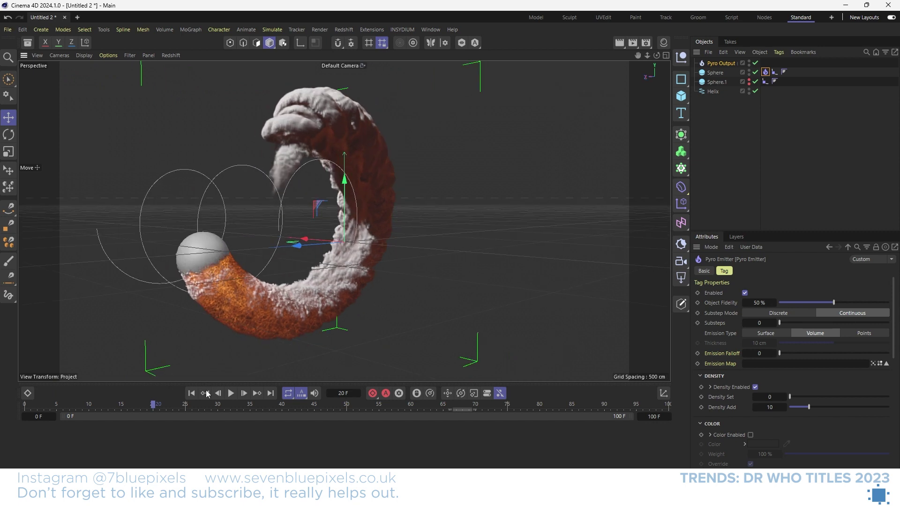
Step: Set the emitter's Emission Type back to Surface and run the simulation from the start to frame 20
{"action": "left_click", "coordinate": [191, 393]}
{"action": "left_click", "coordinate": [765, 333]}
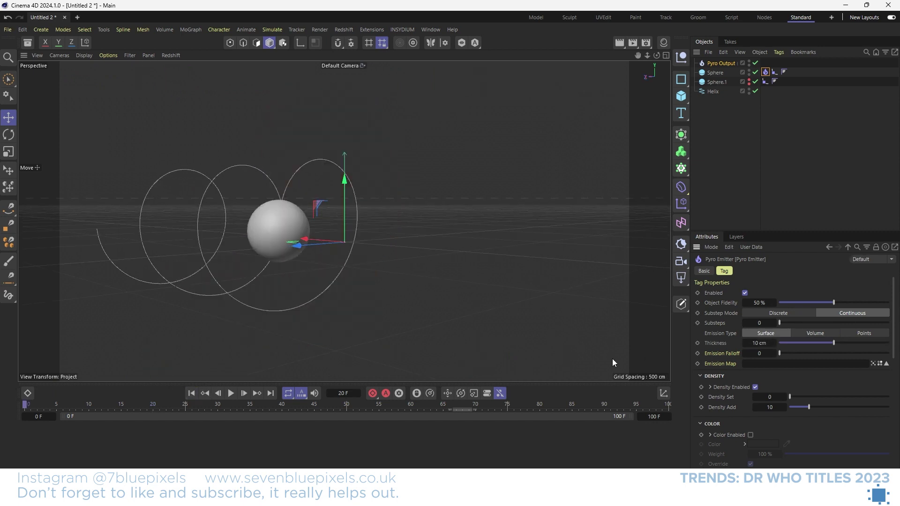
{"action": "left_click", "coordinate": [231, 393]}
{"action": "left_click", "coordinate": [231, 393]}
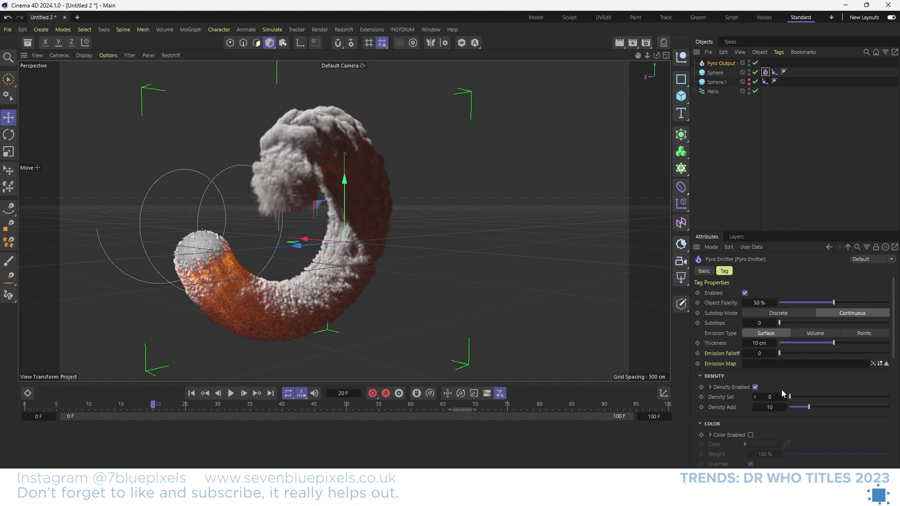
Step: Set the emitter's Density Set value to 1 and run the simulation from the start to frame 35
{"action": "scroll", "coordinate": [782, 390], "scroll_direction": "down", "scroll_amount": 3}
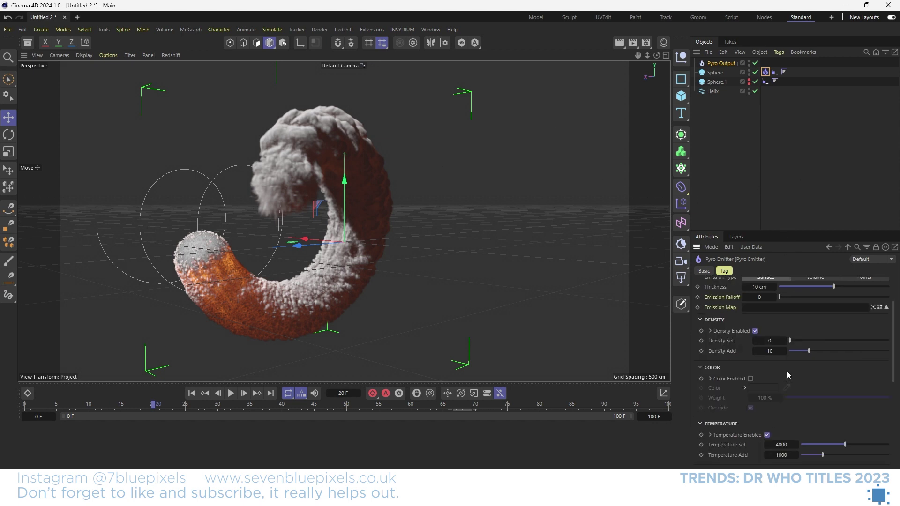
{"action": "left_click", "coordinate": [768, 341]}
{"action": "type", "text": "1"}
{"action": "key", "text": "Return"}
{"action": "left_click", "coordinate": [191, 393]}
{"action": "left_click", "coordinate": [231, 393]}
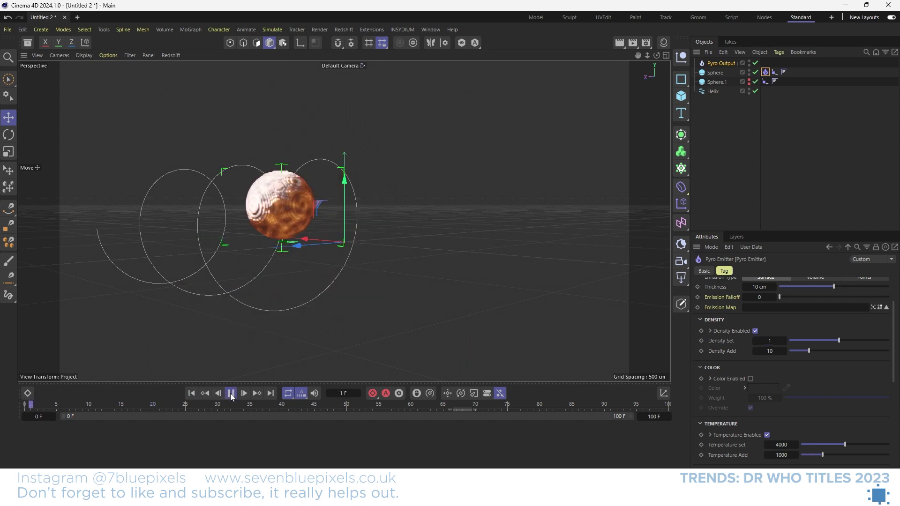
{"action": "left_click", "coordinate": [231, 393]}
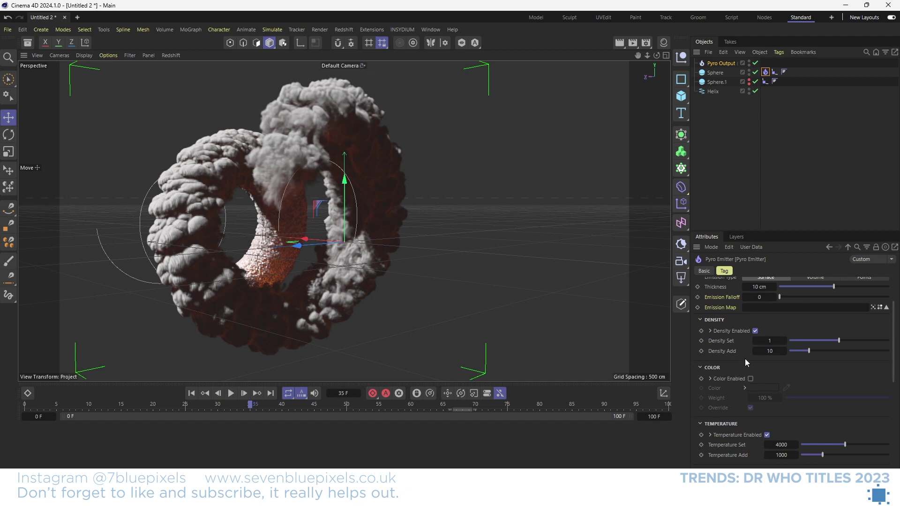
Step: Look over the emitter's Fuel and Noise settings, and rewind the animation to frame 0
{"action": "scroll", "coordinate": [744, 359], "scroll_direction": "down", "scroll_amount": 5}
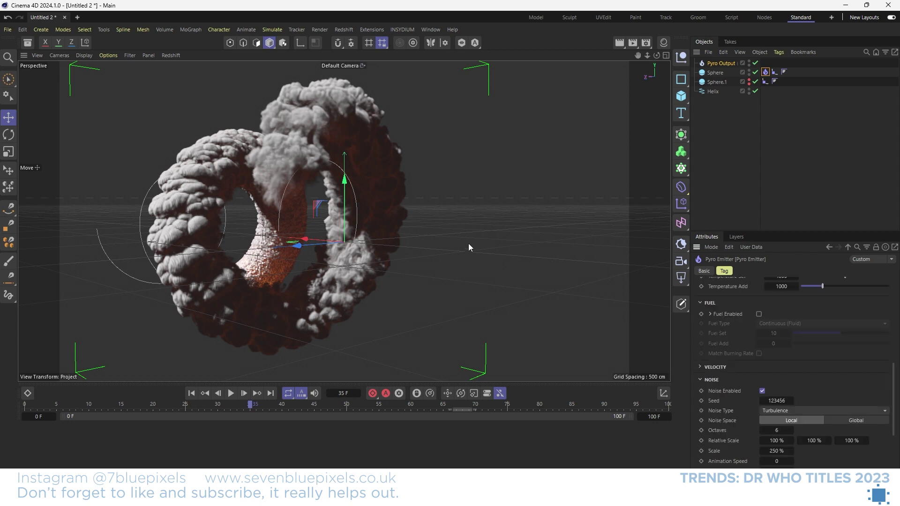
{"action": "left_click", "coordinate": [191, 393]}
{"action": "left_click_drag", "start_coordinate": [294, 283], "coordinate": [361, 233], "text": "alt"}
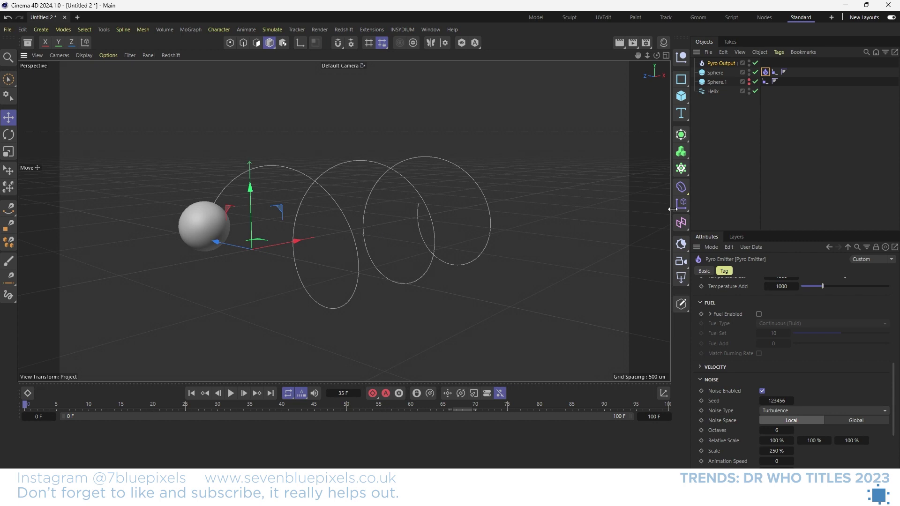
Step: Run the simulation from the start to frame 48 and rewind the animation to frame 0
{"action": "left_click", "coordinate": [232, 392]}
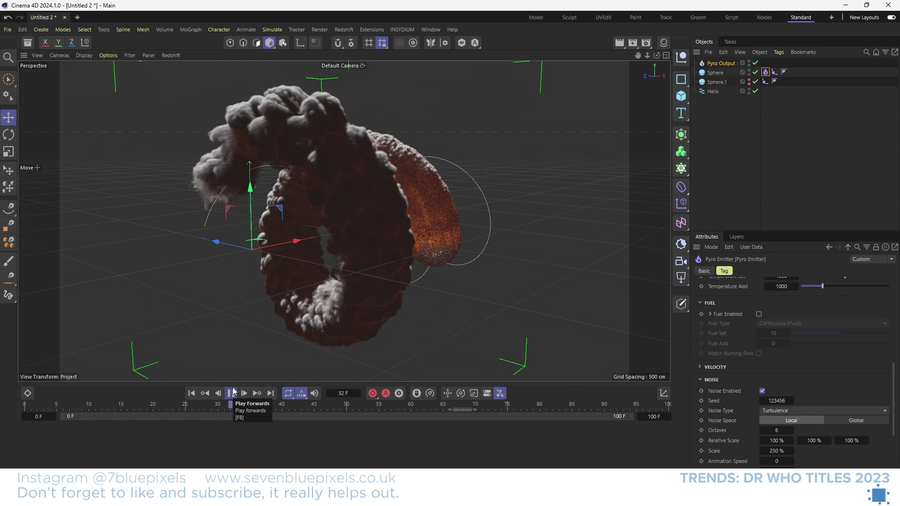
{"action": "left_click", "coordinate": [231, 392]}
{"action": "left_click", "coordinate": [192, 393]}
Step: Enable Fuel on the sphere's Pyro Emitter tag and run the simulation from the start to frame 43
{"action": "left_click", "coordinate": [759, 314]}
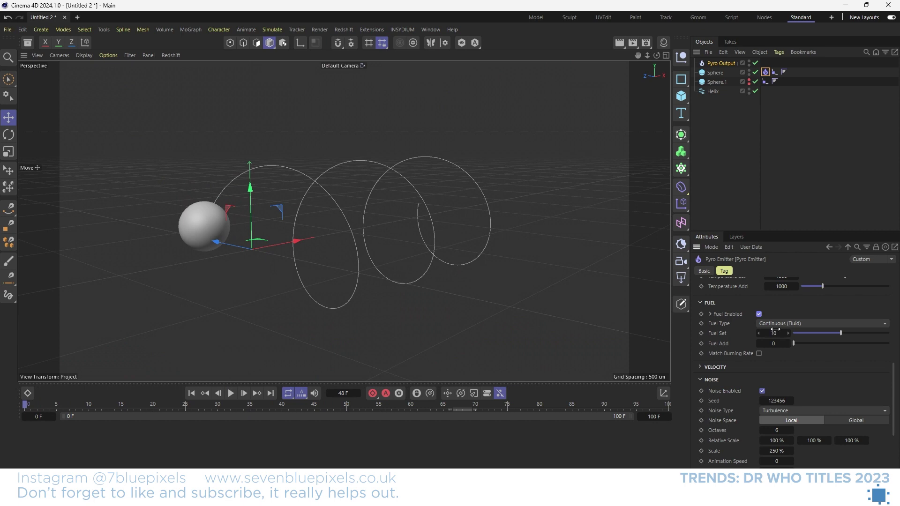
{"action": "left_click", "coordinate": [231, 393]}
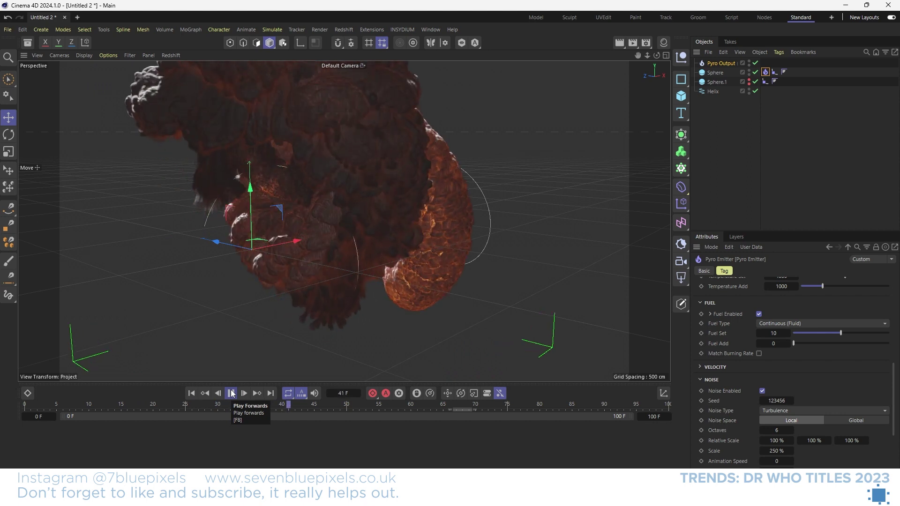
{"action": "left_click", "coordinate": [231, 393]}
{"action": "left_click_drag", "start_coordinate": [288, 298], "coordinate": [150, 234], "text": "alt"}
{"action": "scroll", "coordinate": [412, 228], "scroll_direction": "down", "scroll_amount": 5}
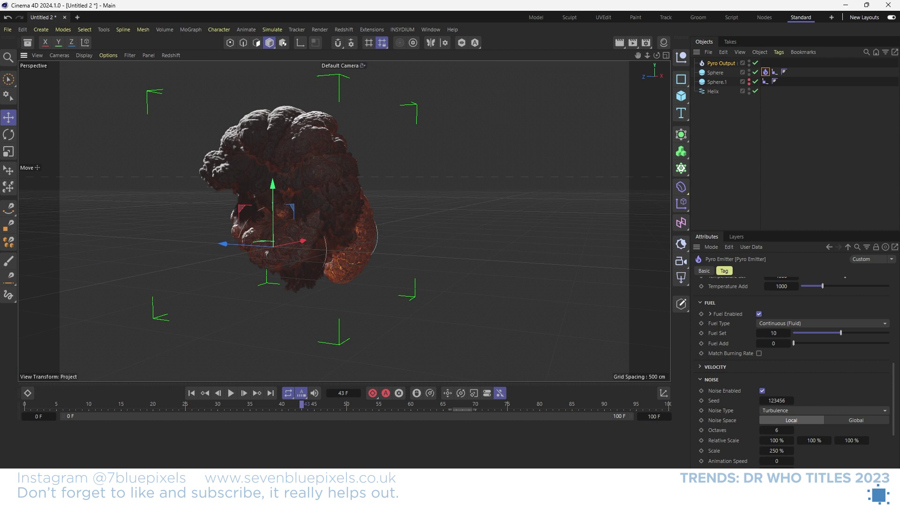
{"action": "left_click_drag", "start_coordinate": [367, 262], "coordinate": [325, 228], "text": "alt"}
Step: Set the emitter's Fuel Set value to 1, run the simulation from the start to frame 33, and rewind to frame 0
{"action": "key", "text": "shift+f"}
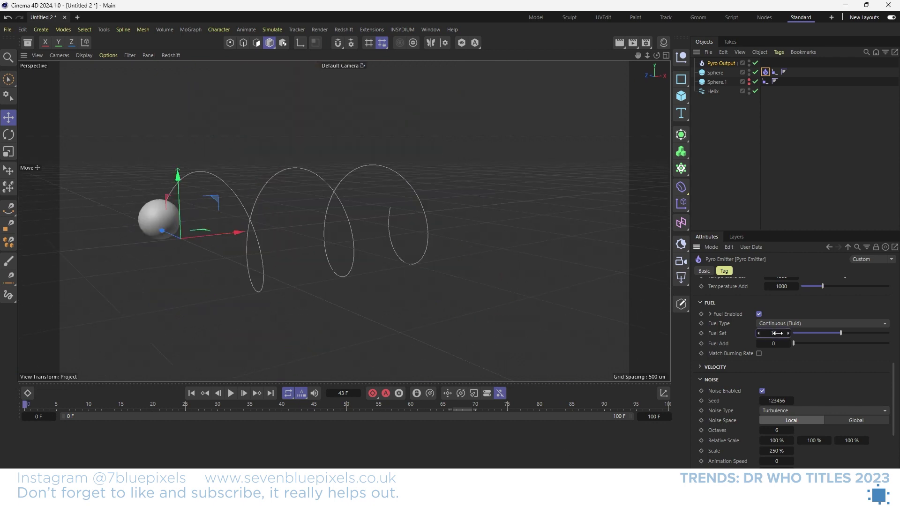
{"action": "type", "text": "1"}
{"action": "key", "text": "Return"}
{"action": "left_click", "coordinate": [231, 393]}
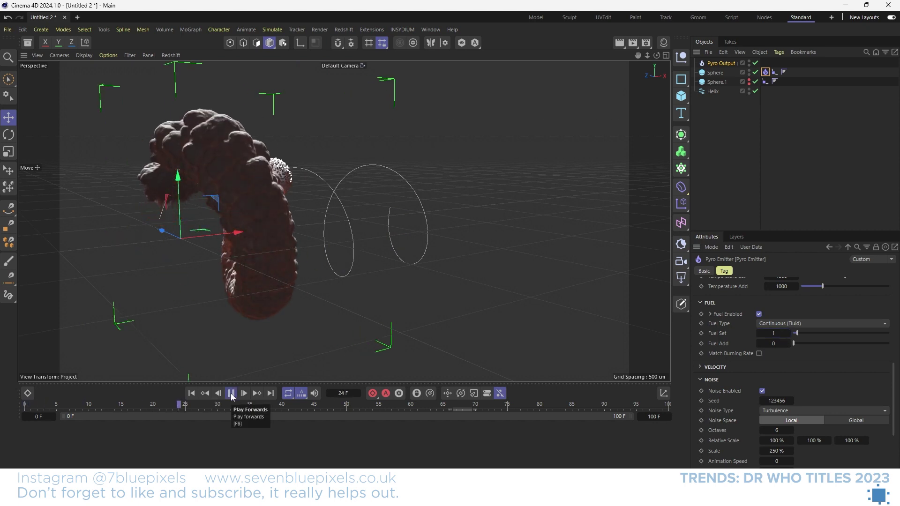
{"action": "left_click", "coordinate": [231, 393]}
{"action": "left_click_drag", "start_coordinate": [251, 297], "coordinate": [414, 239], "text": "alt"}
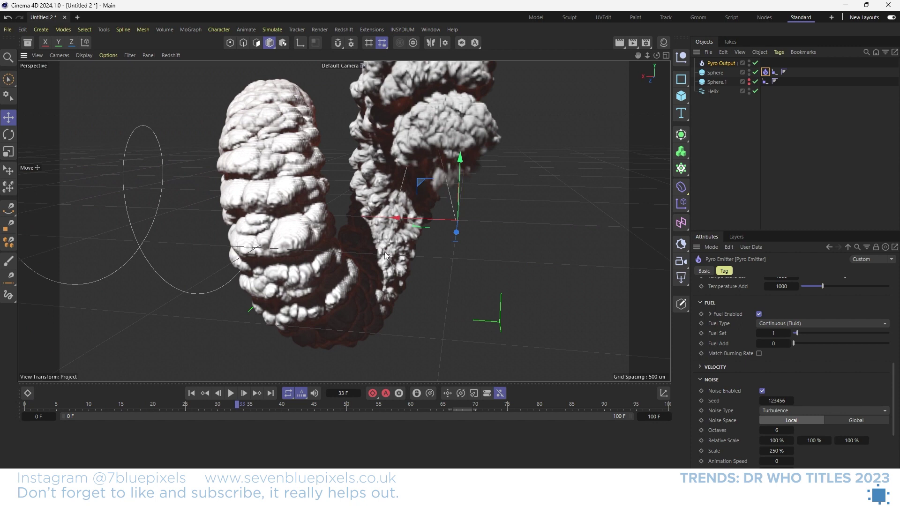
{"action": "left_click_drag", "start_coordinate": [314, 313], "coordinate": [195, 399], "text": "alt"}
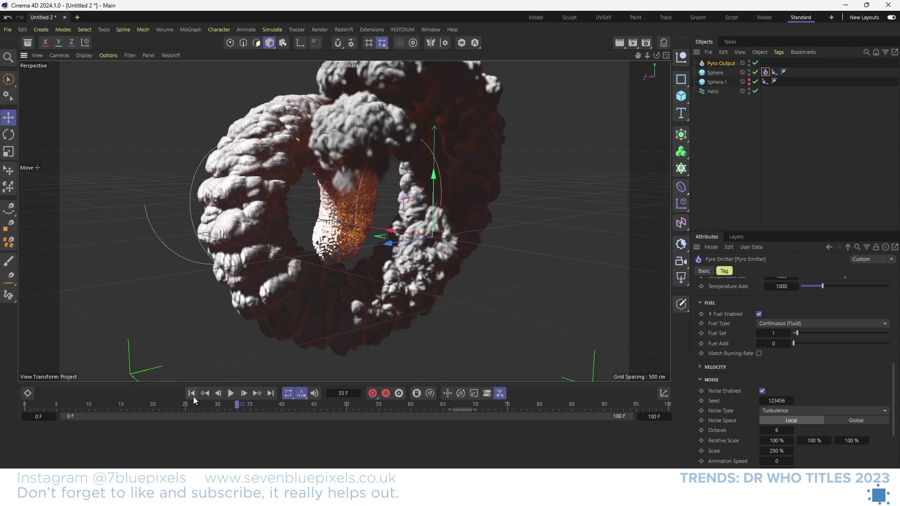
{"action": "left_click", "coordinate": [192, 394]}
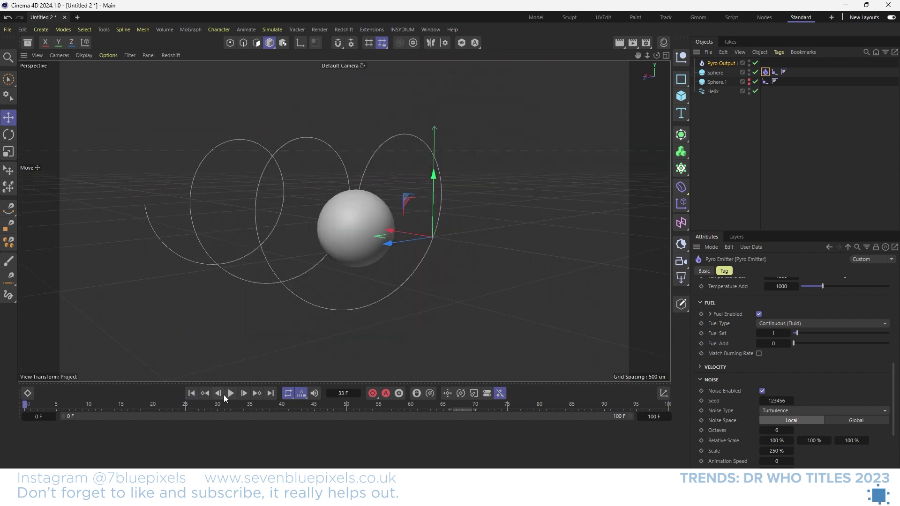
Step: Run the simulation to frame 82, inspect the smoke swirl from several angles, and rewind to frame 0
{"action": "left_click", "coordinate": [234, 394]}
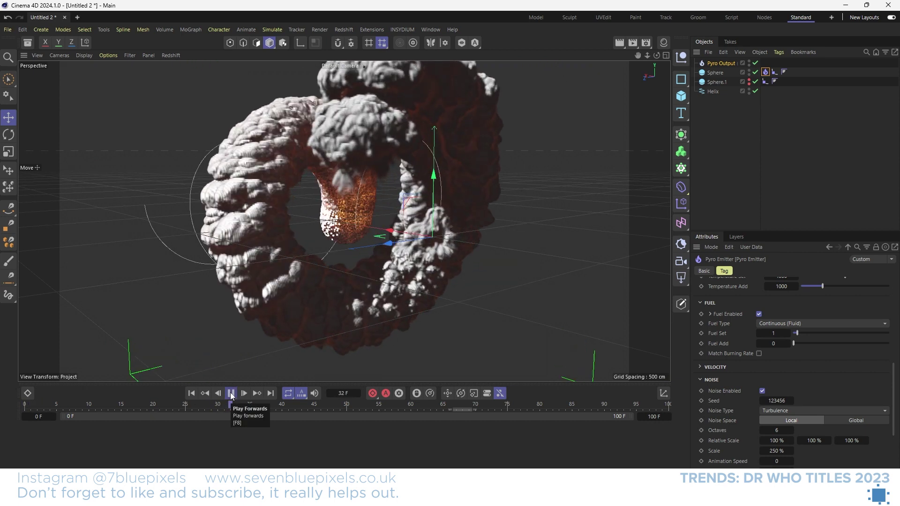
{"action": "left_click_drag", "start_coordinate": [257, 308], "coordinate": [319, 350], "text": "alt"}
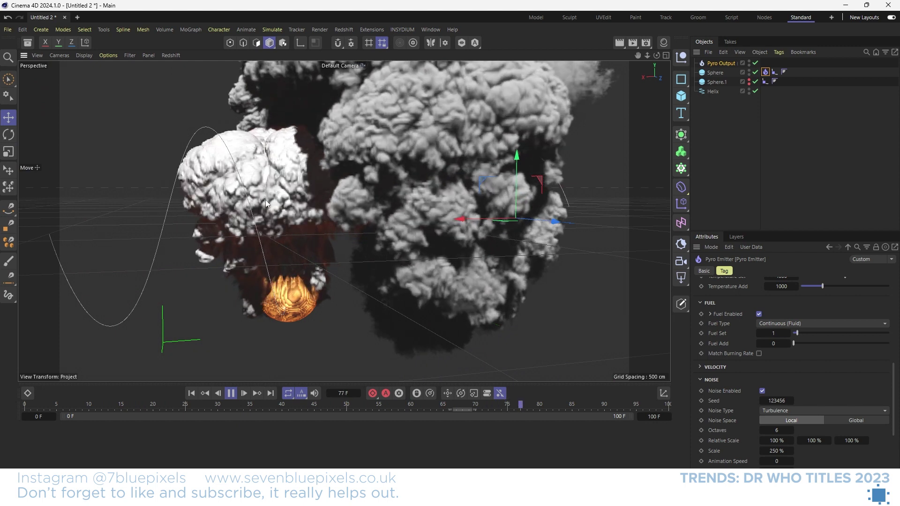
{"action": "left_click", "coordinate": [231, 394]}
{"action": "left_click_drag", "start_coordinate": [262, 310], "coordinate": [448, 277], "text": "alt"}
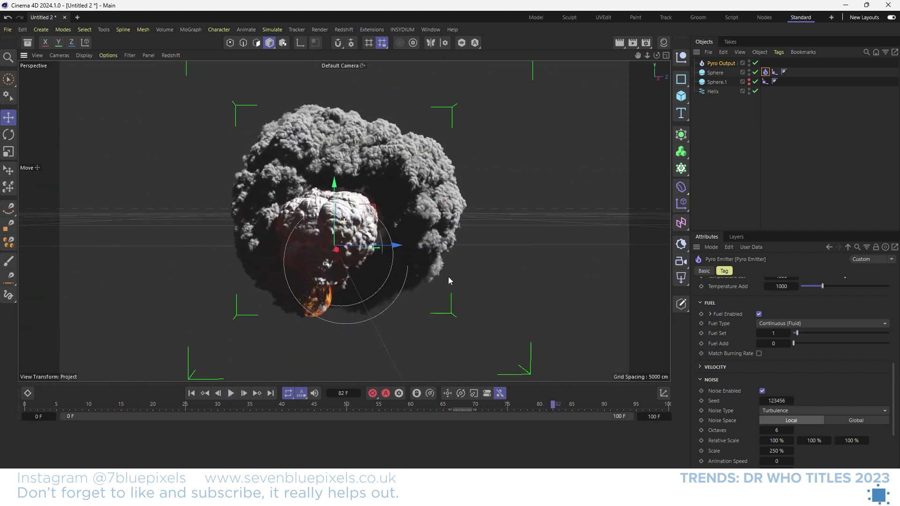
{"action": "left_click_drag", "start_coordinate": [334, 296], "coordinate": [415, 222], "text": "alt"}
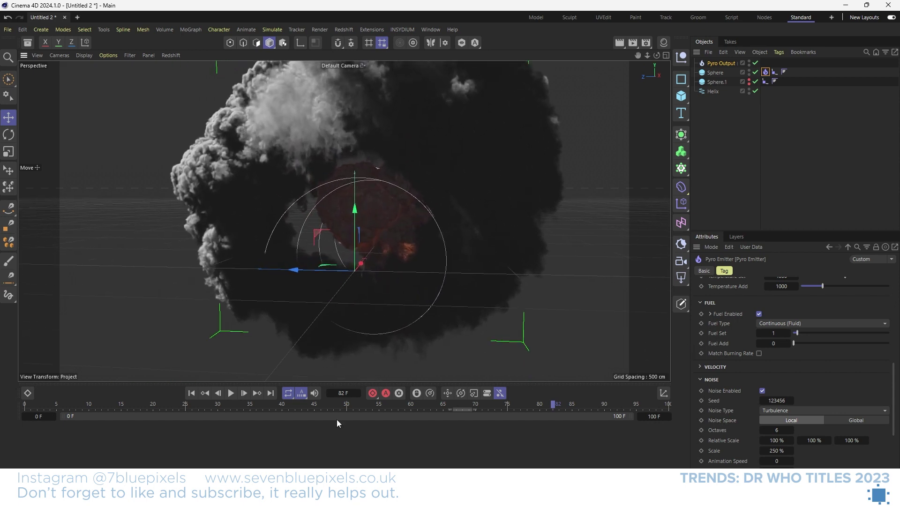
{"action": "left_click", "coordinate": [191, 393]}
Step: Set the emitter's Fuel Type to Frame Range (Fluid) with emission frames 1 to 10, preview frame 10, and enable Constant Pressure
{"action": "left_click", "coordinate": [820, 324]}
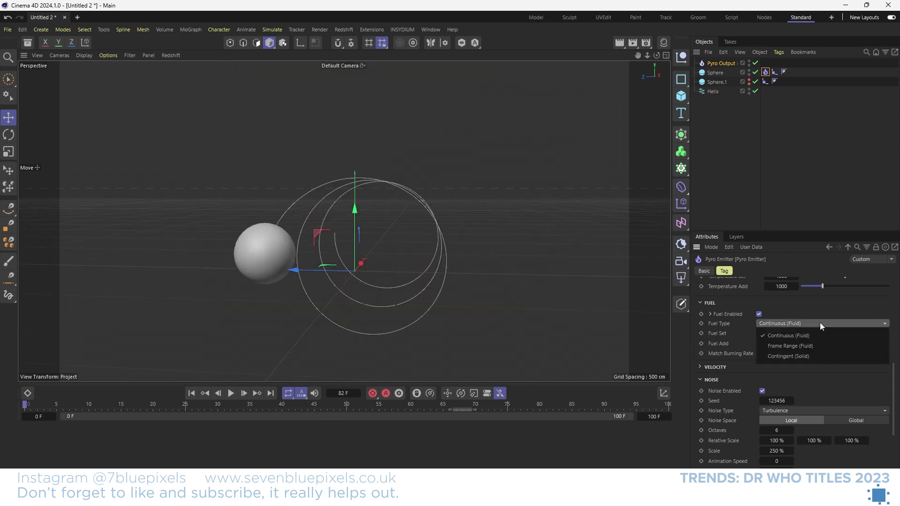
{"action": "left_click", "coordinate": [802, 345]}
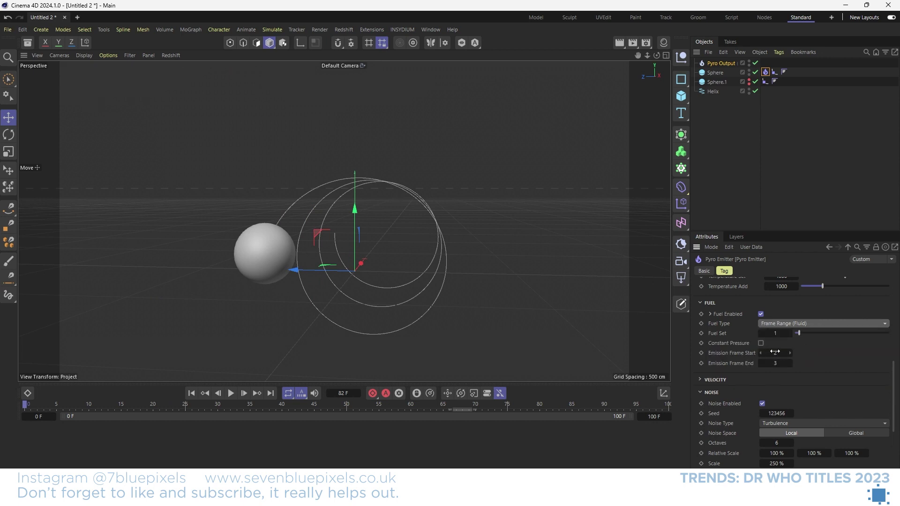
{"action": "double_click", "coordinate": [775, 352]}
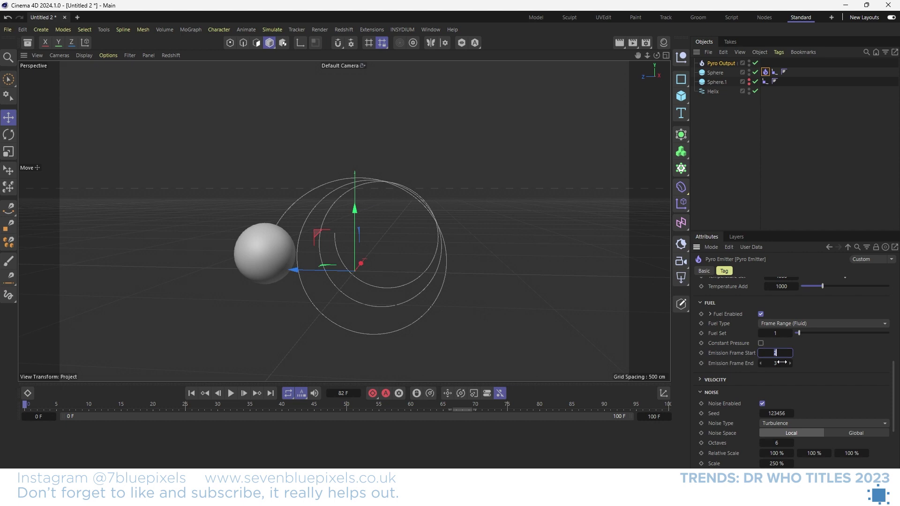
{"action": "double_click", "coordinate": [778, 363]}
{"action": "left_click", "coordinate": [89, 405]}
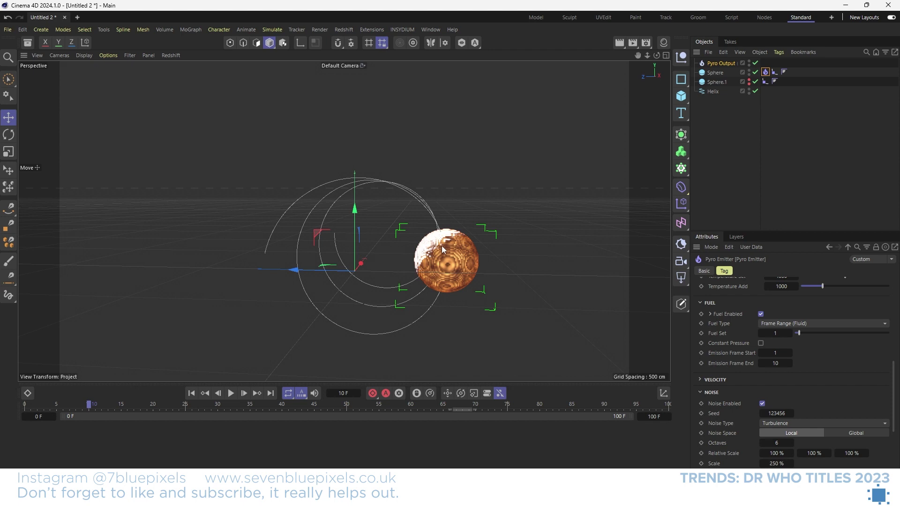
{"action": "left_click", "coordinate": [760, 343]}
Step: Run the simulation from the start to frame 62, viewing the smoke along the helix from another angle on the way
{"action": "left_click", "coordinate": [192, 393]}
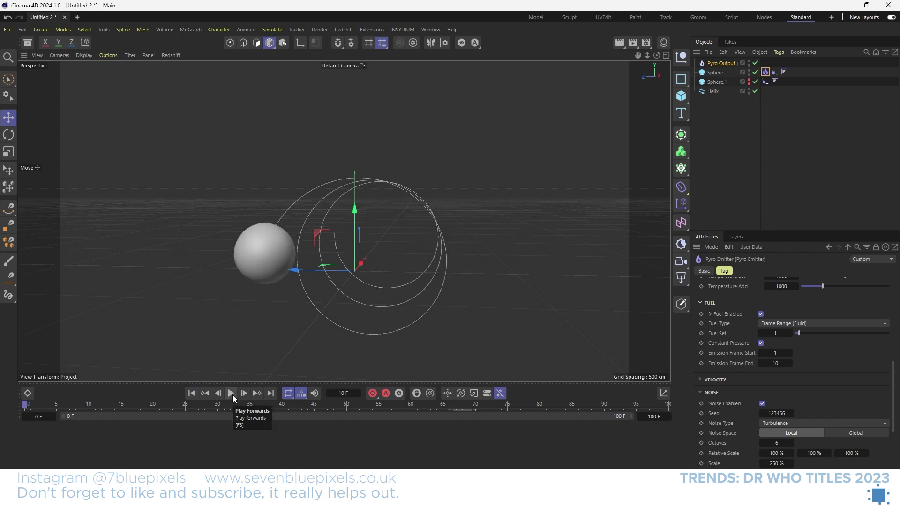
{"action": "left_click_drag", "start_coordinate": [488, 256], "coordinate": [277, 305], "text": "alt"}
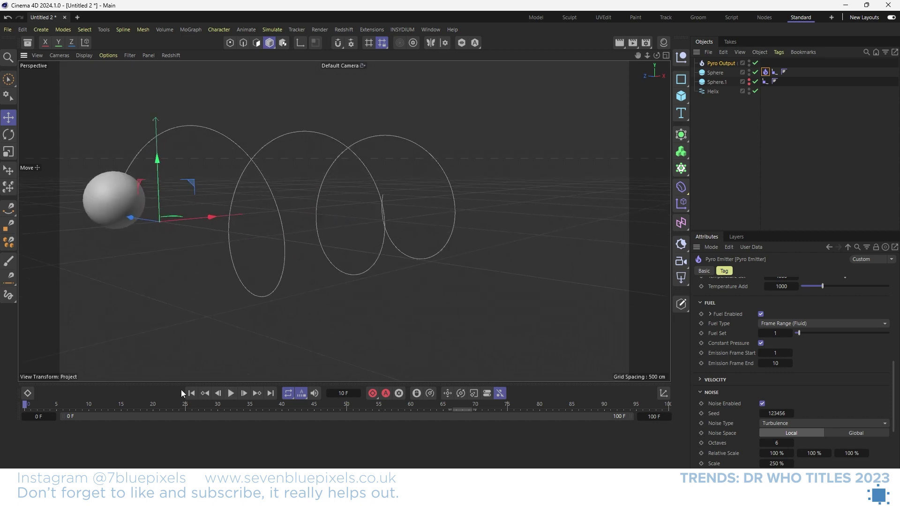
{"action": "left_click", "coordinate": [231, 393]}
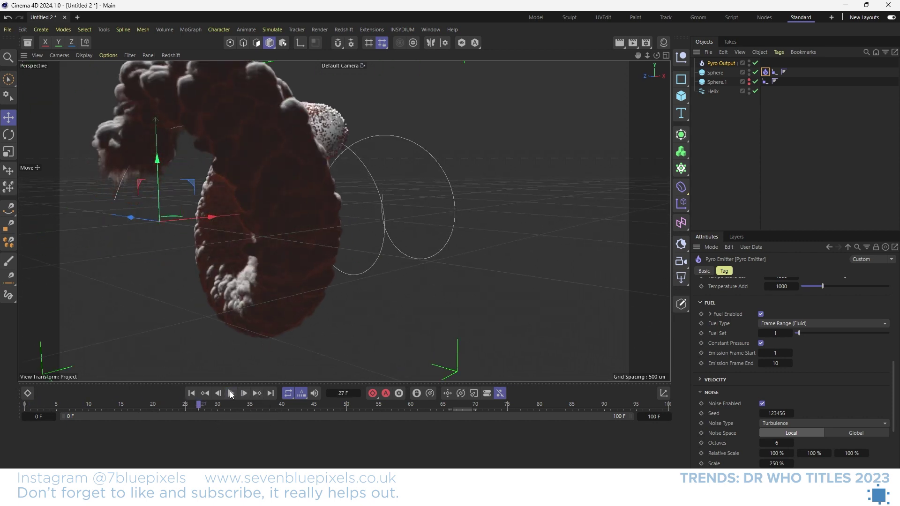
{"action": "left_click", "coordinate": [231, 393]}
{"action": "left_click_drag", "start_coordinate": [532, 203], "coordinate": [336, 376], "text": "alt"}
{"action": "left_click", "coordinate": [231, 393]}
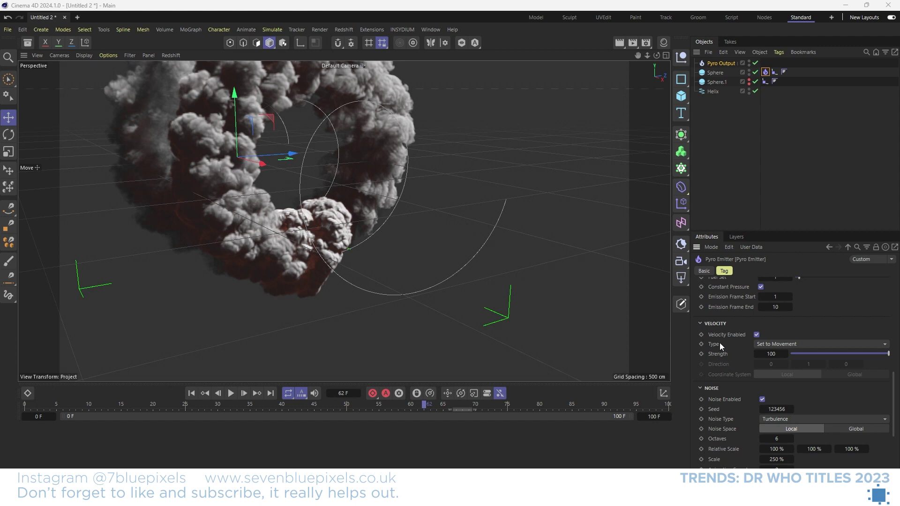
Step: Set the emitter's Noise Octaves to 12 and Scale to 100 %, and run the simulation from the start to frame 45
{"action": "scroll", "coordinate": [724, 346], "scroll_direction": "down", "scroll_amount": 5}
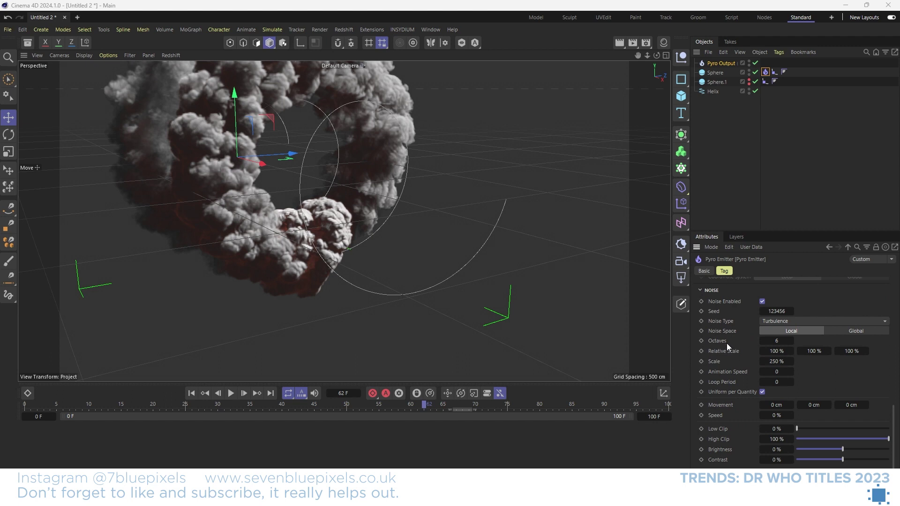
{"action": "left_click_drag", "start_coordinate": [763, 341], "coordinate": [767, 341]}
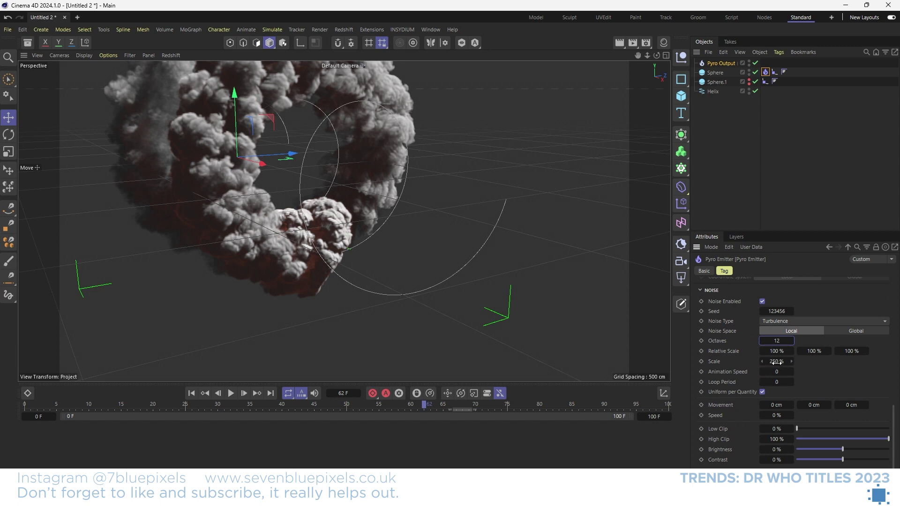
{"action": "left_click_drag", "start_coordinate": [776, 361], "coordinate": [776, 362]}
{"action": "left_click", "coordinate": [191, 393]}
{"action": "left_click", "coordinate": [231, 393]}
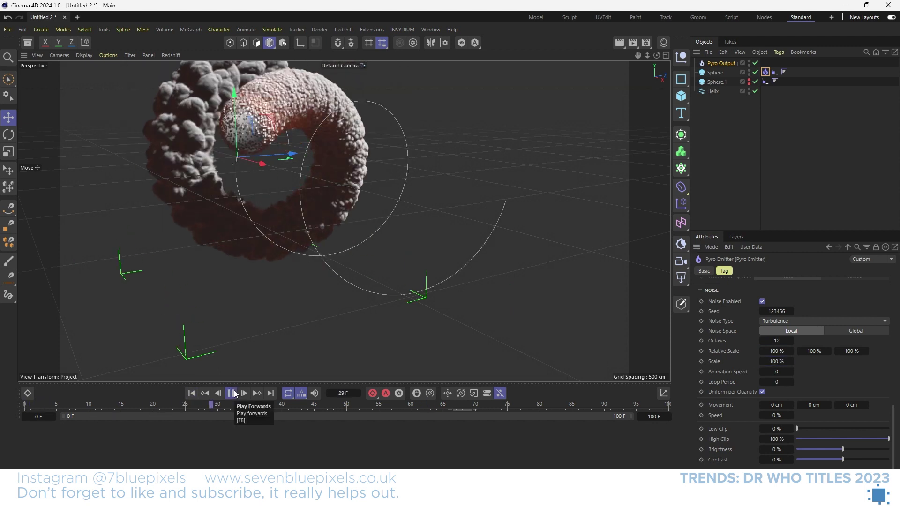
{"action": "left_click", "coordinate": [231, 393]}
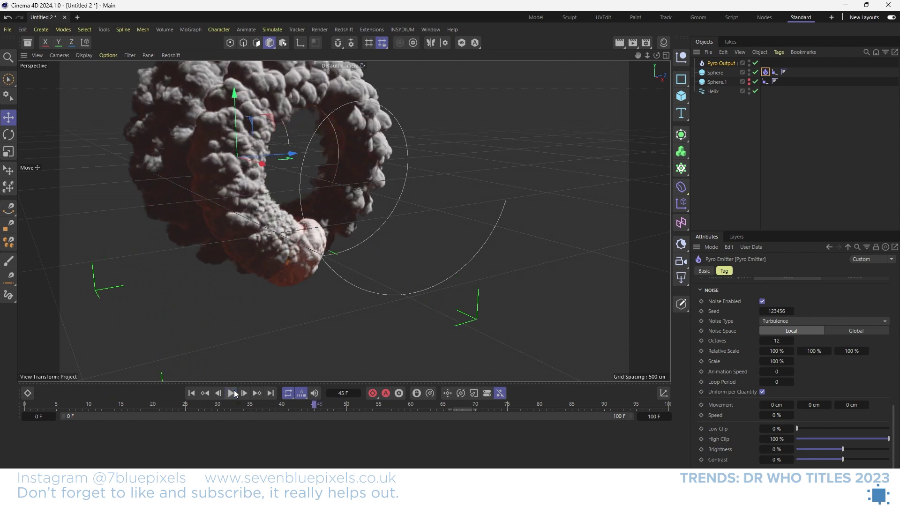
{"action": "left_click_drag", "start_coordinate": [287, 205], "coordinate": [402, 173], "text": "alt"}
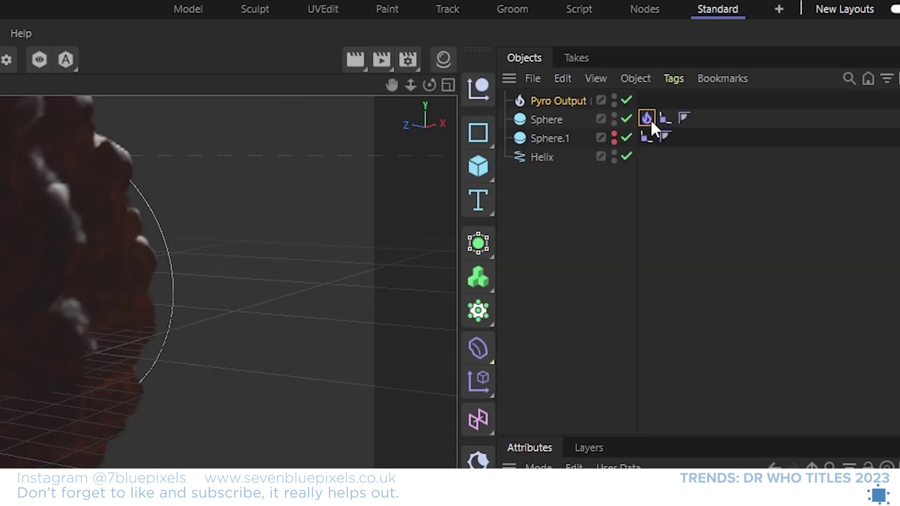
Step: Copy the Pyro Emitter tag from Sphere to Sphere.1 and run the simulation from the start to frame 52
{"action": "mouse_move", "coordinate": [646, 120]}
{"action": "left_mouse_down", "text": "ctrl"}
{"action": "mouse_move", "coordinate": [631, 139]}
{"action": "mouse_move", "coordinate": [642, 136]}
{"action": "left_mouse_up", "text": "ctrl"}
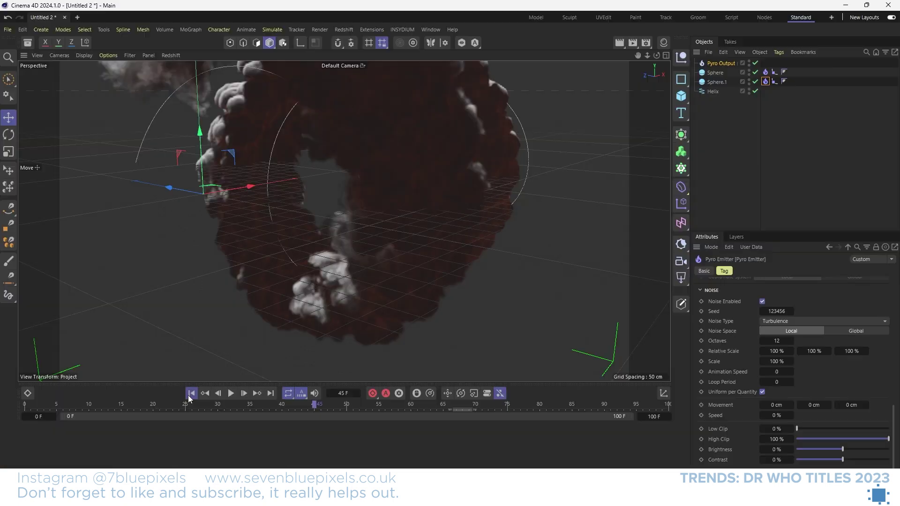
{"action": "left_click", "coordinate": [191, 393]}
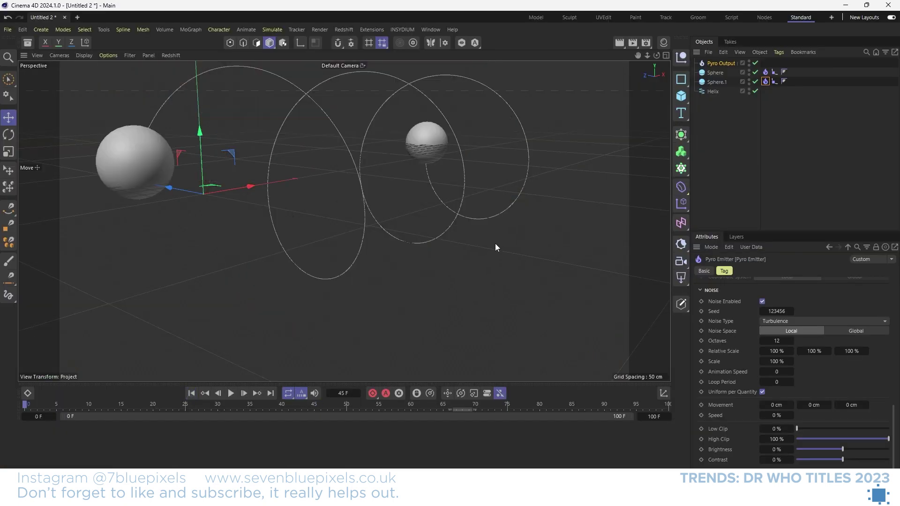
{"action": "scroll", "coordinate": [316, 257], "scroll_direction": "down", "scroll_amount": 6}
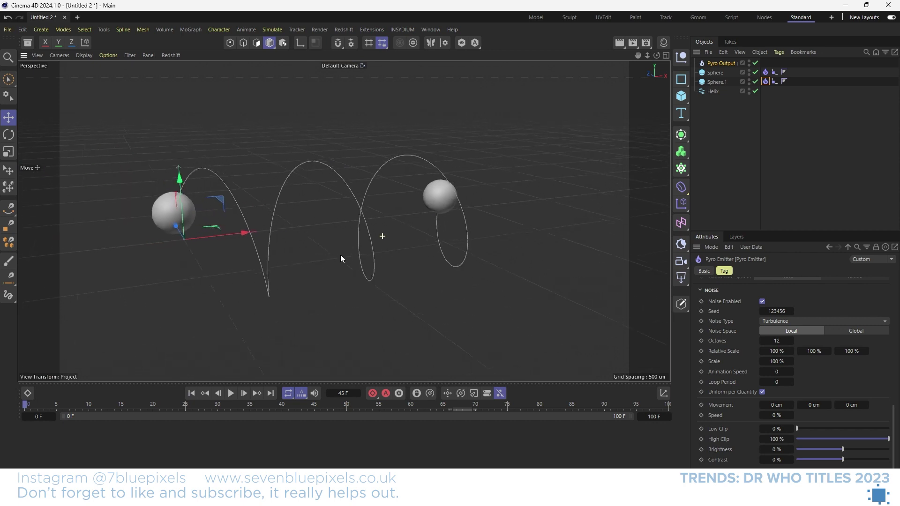
{"action": "left_click", "coordinate": [231, 393]}
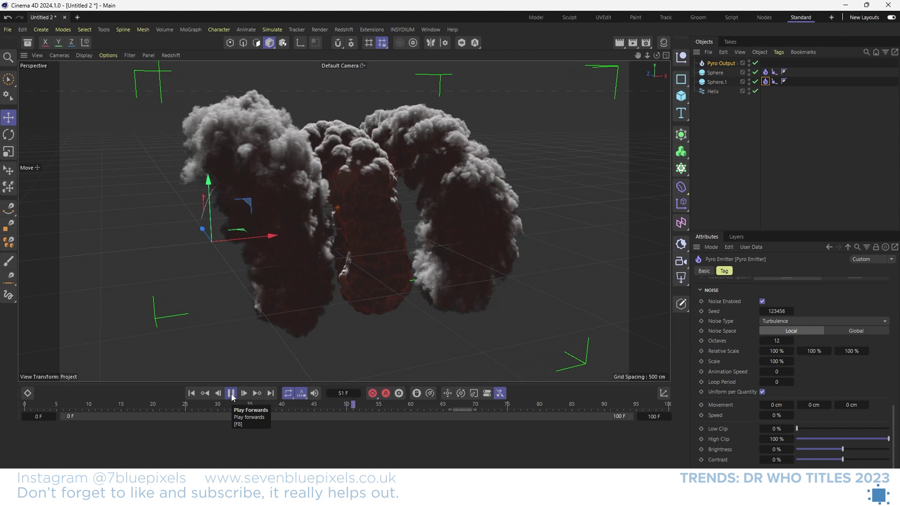
{"action": "left_click", "coordinate": [231, 394]}
{"action": "left_click_drag", "start_coordinate": [286, 282], "coordinate": [387, 177], "text": "alt"}
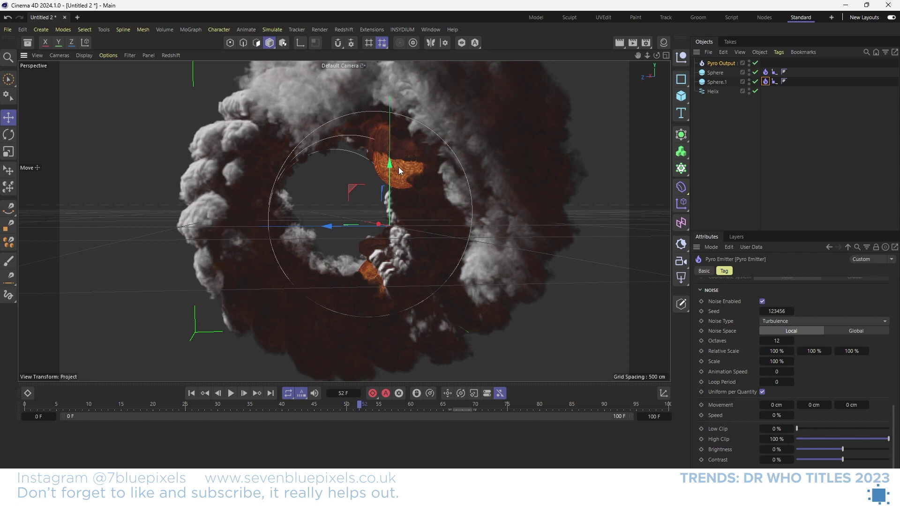
Step: Select Sphere and Sphere.1 together and keyframe their Radius at 100 cm on frame 35
{"action": "left_click", "coordinate": [251, 407]}
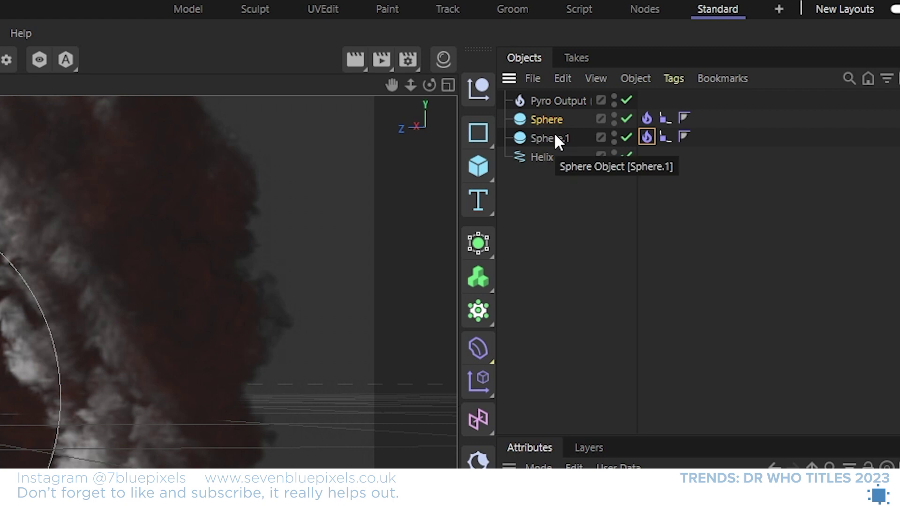
{"action": "left_click", "coordinate": [554, 137], "text": "ctrl"}
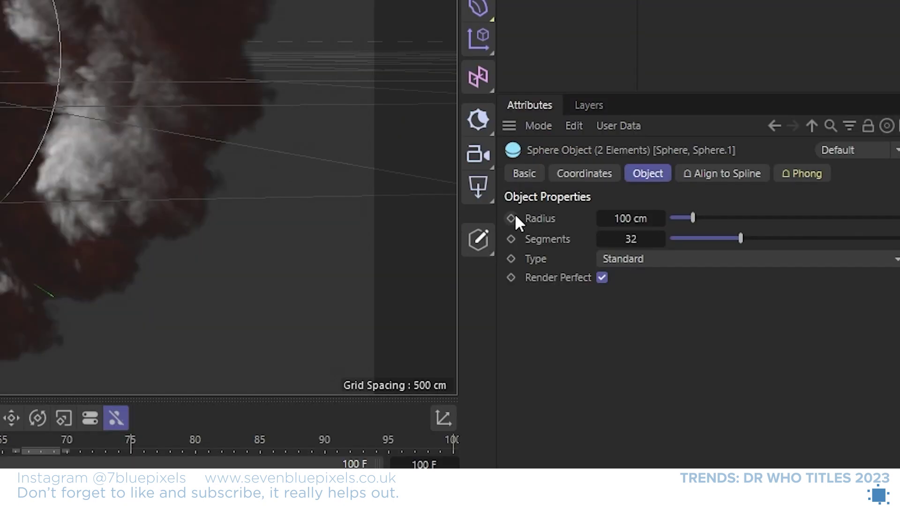
{"action": "left_click", "coordinate": [512, 218]}
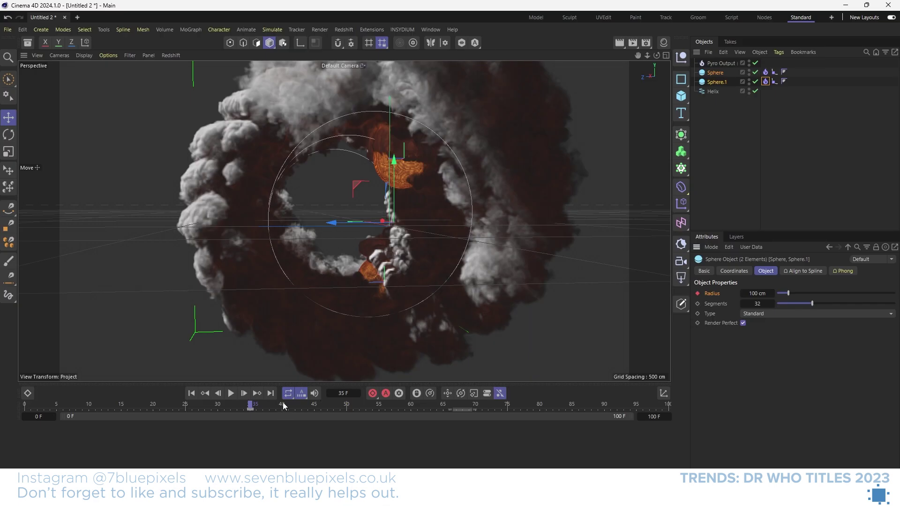
Step: Keyframe both spheres' Radius at 0 cm on frame 40 and rewind the animation to frame 0
{"action": "left_click", "coordinate": [283, 403]}
{"action": "left_click", "coordinate": [750, 293]}
{"action": "type", "text": "0"}
{"action": "key", "text": "Return"}
{"action": "left_click", "coordinate": [698, 293]}
{"action": "left_click", "coordinate": [191, 395]}
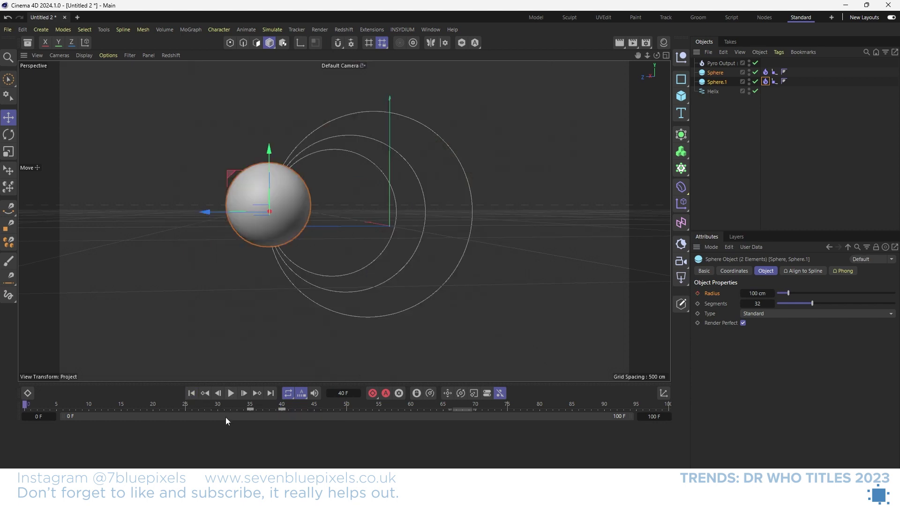
Step: Run the simulation from the start to frame 50 and inspect the smoke along the helix from the front and side
{"action": "left_click", "coordinate": [230, 394]}
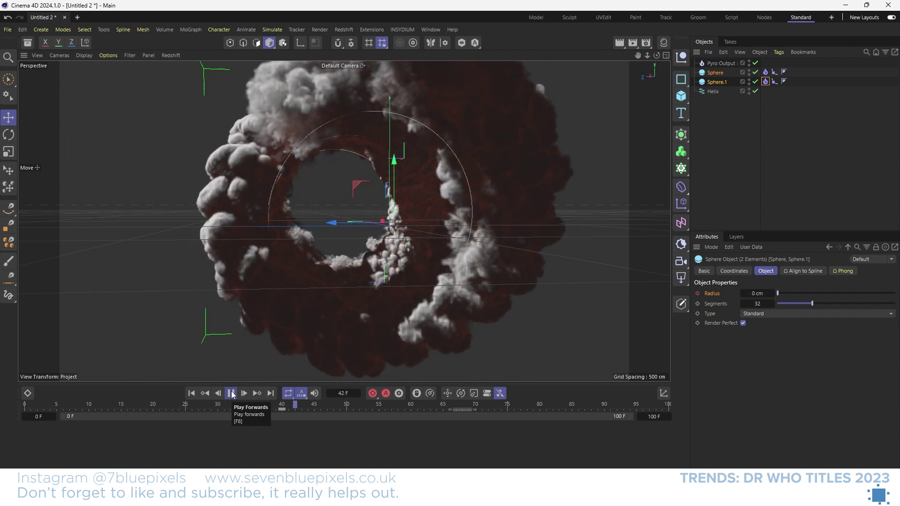
{"action": "left_click", "coordinate": [231, 397]}
{"action": "left_click_drag", "start_coordinate": [407, 215], "coordinate": [348, 233], "text": "alt"}
{"action": "right_click_drag", "start_coordinate": [348, 233], "coordinate": [396, 235], "text": "alt"}
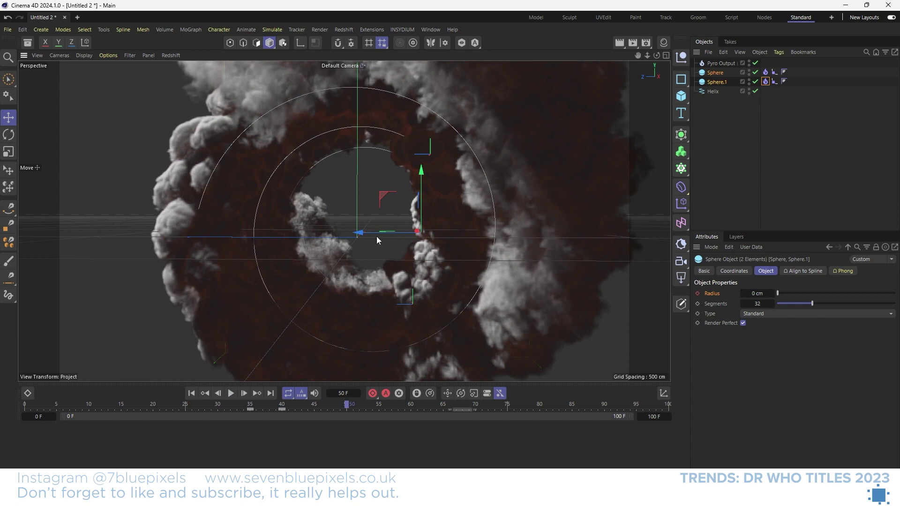
{"action": "left_click_drag", "start_coordinate": [395, 292], "coordinate": [170, 243], "text": "alt"}
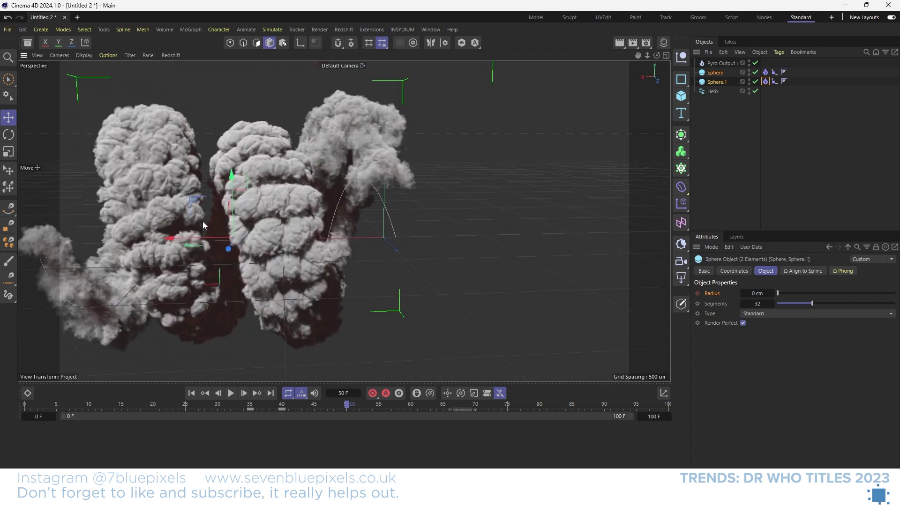
{"action": "left_click_drag", "start_coordinate": [491, 252], "coordinate": [288, 233], "text": "alt"}
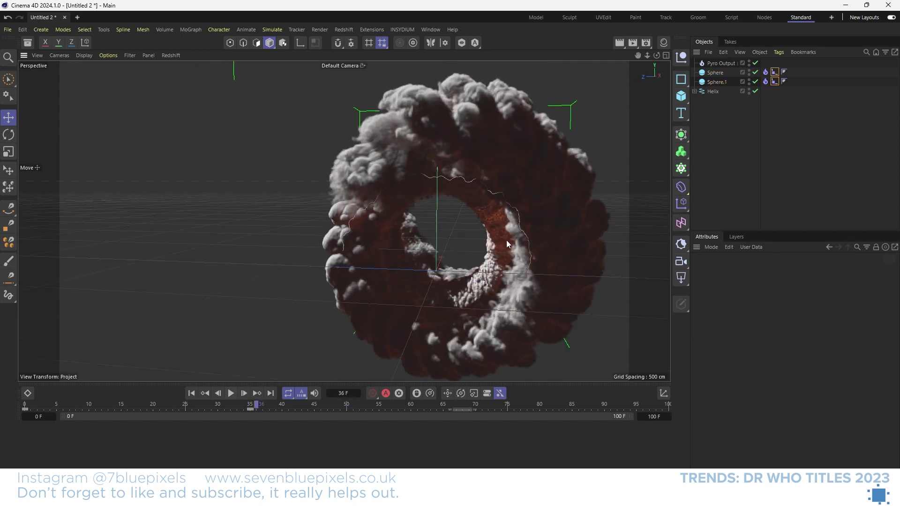
{"action": "left_click_drag", "start_coordinate": [506, 240], "coordinate": [297, 207], "text": "alt"}
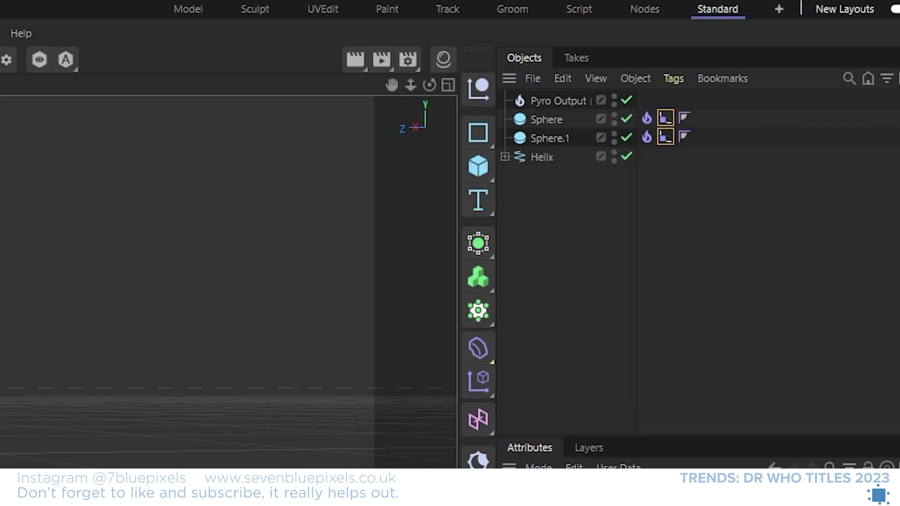
Step: Add a cylinder, orient it along -X and set its Radius to 500 cm
{"action": "left_click", "coordinate": [471, 165]}
{"action": "left_click", "coordinate": [667, 190]}
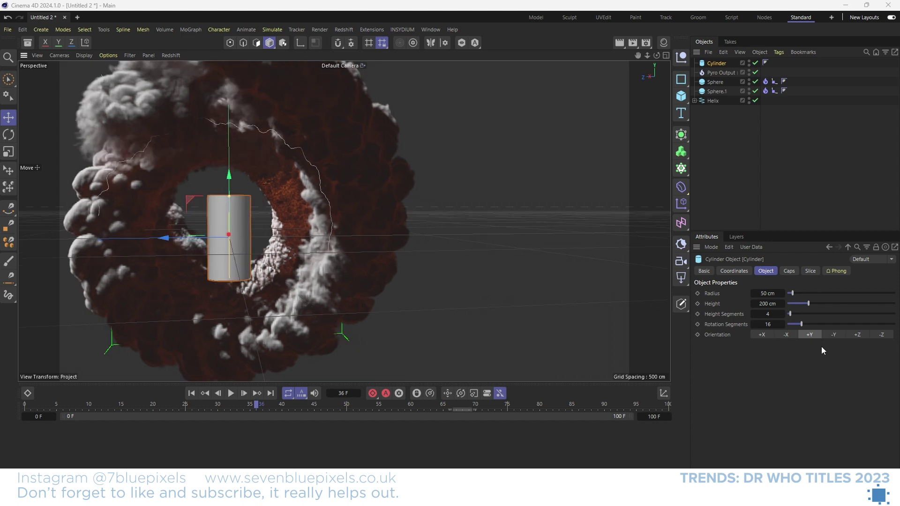
{"action": "left_click", "coordinate": [785, 336]}
{"action": "left_click_drag", "start_coordinate": [136, 271], "coordinate": [370, 262], "text": "alt"}
{"action": "double_click", "coordinate": [765, 293]}
{"action": "type", "text": "500"}
{"action": "key", "text": "Return"}
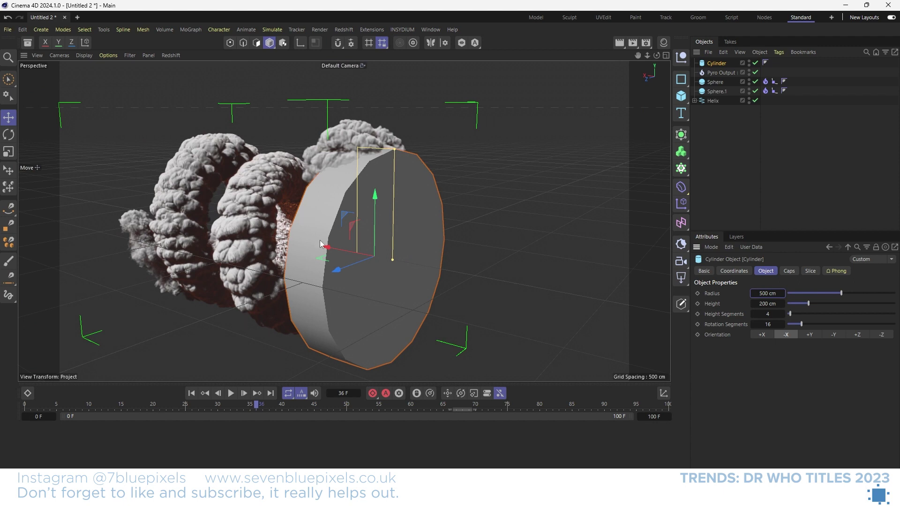
Step: Rewind to frame 0 and give the cylinder a Display tag with its Shading Mode overridden to Lines
{"action": "key", "text": "shift+f"}
{"action": "left_click_drag", "start_coordinate": [252, 227], "coordinate": [366, 232], "text": "alt"}
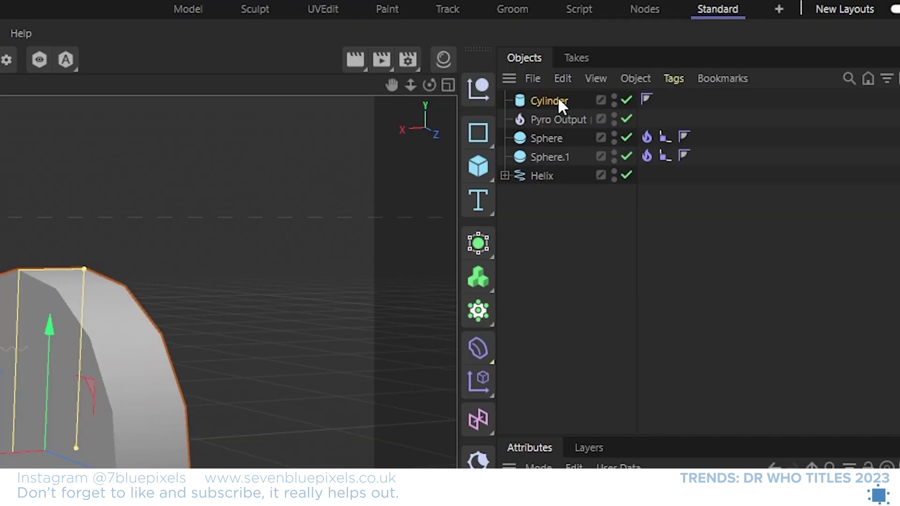
{"action": "right_click", "coordinate": [558, 99]}
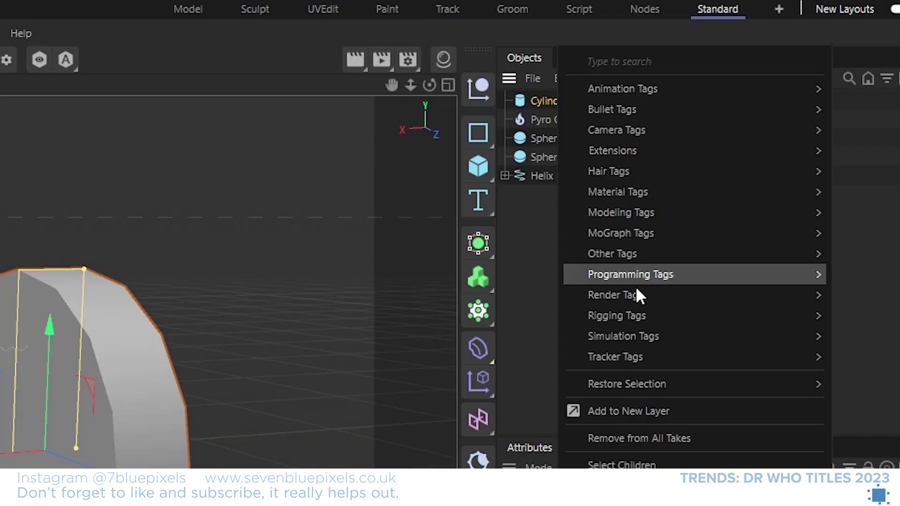
{"action": "mouse_move", "coordinate": [645, 319]}
{"action": "mouse_move", "coordinate": [646, 294]}
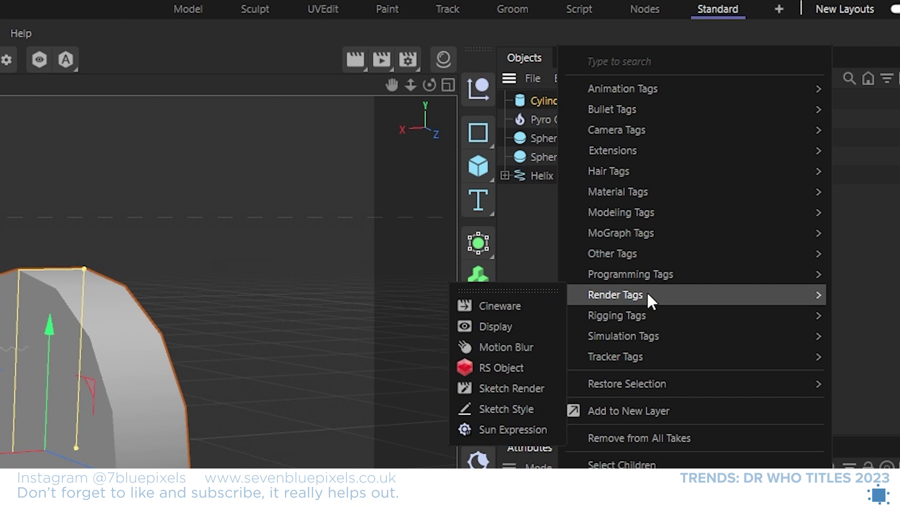
{"action": "left_click", "coordinate": [497, 330]}
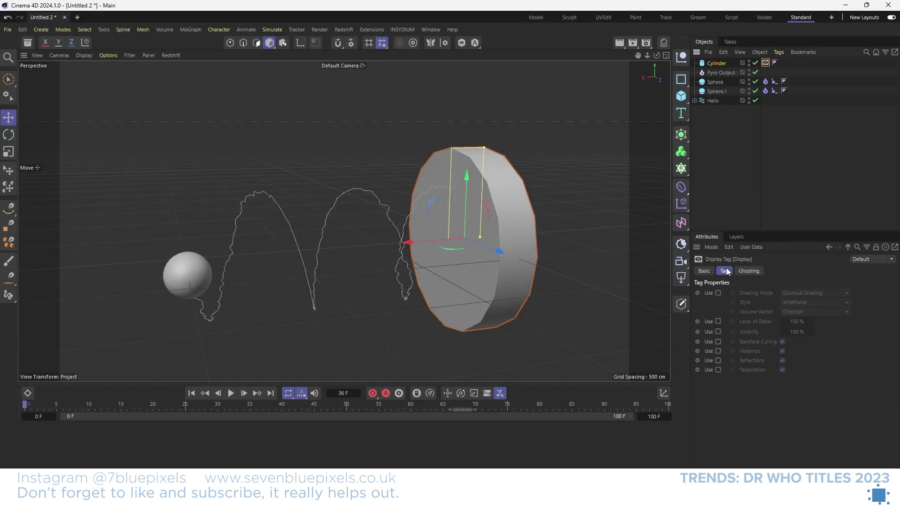
{"action": "left_click", "coordinate": [718, 293]}
{"action": "left_click", "coordinate": [806, 292]}
{"action": "left_click", "coordinate": [802, 370]}
{"action": "mouse_move", "coordinate": [540, 224]}
{"action": "left_mouse_down", "text": "alt"}
{"action": "mouse_move", "coordinate": [504, 230]}
{"action": "mouse_move", "coordinate": [549, 221]}
{"action": "mouse_move", "coordinate": [531, 220]}
{"action": "left_mouse_up", "text": "alt"}
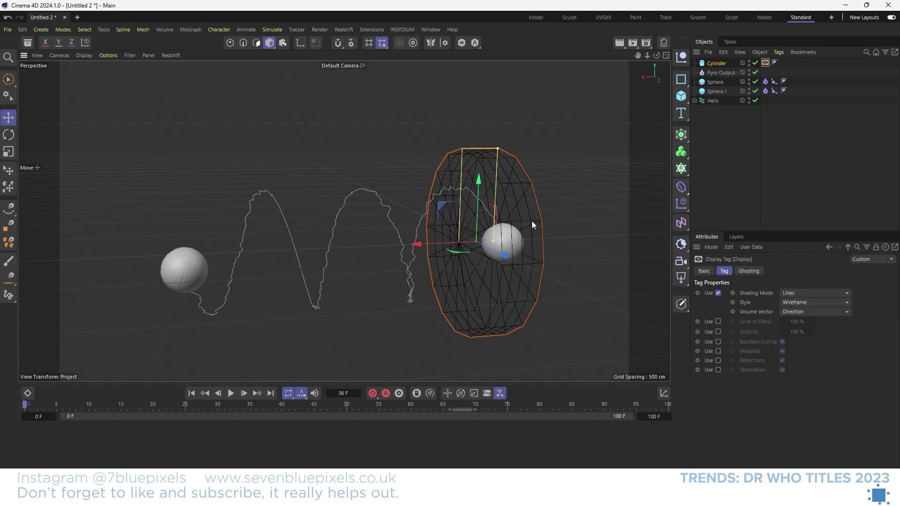
Step: Set the cylinder's Height to 2000 cm and slide it along X to enclose the helix, checking with a simulation run to frame 33
{"action": "left_click", "coordinate": [719, 67]}
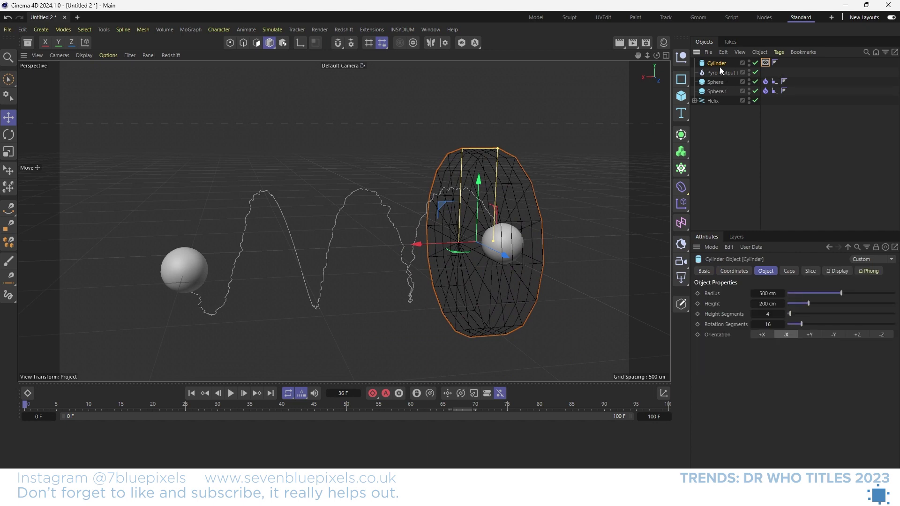
{"action": "left_click", "coordinate": [768, 304]}
{"action": "type", "text": "0"}
{"action": "key", "text": "Return"}
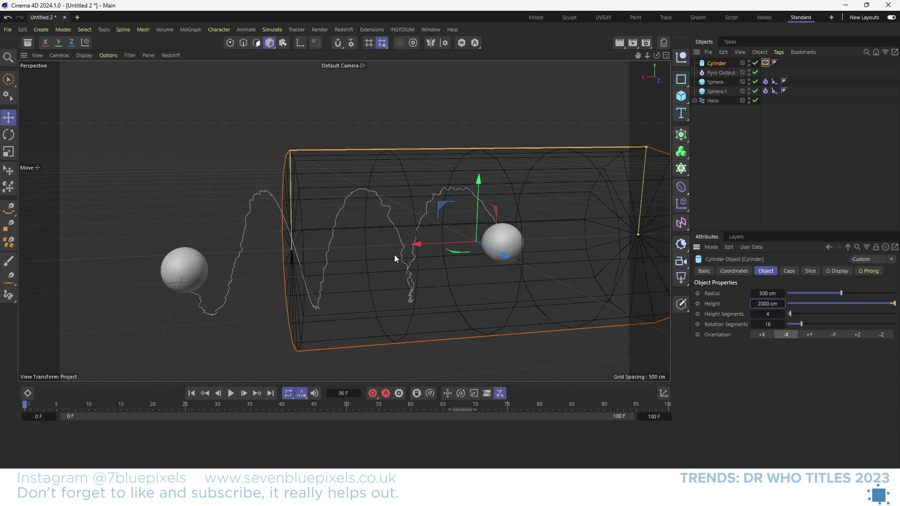
{"action": "left_click_drag", "start_coordinate": [435, 242], "coordinate": [297, 261]}
{"action": "left_click_drag", "start_coordinate": [480, 246], "coordinate": [574, 215], "text": "alt"}
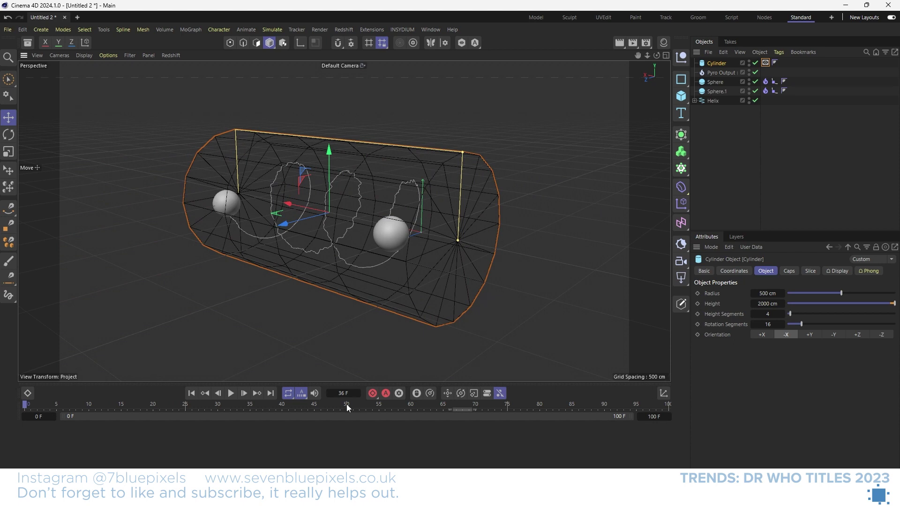
{"action": "left_click", "coordinate": [231, 393]}
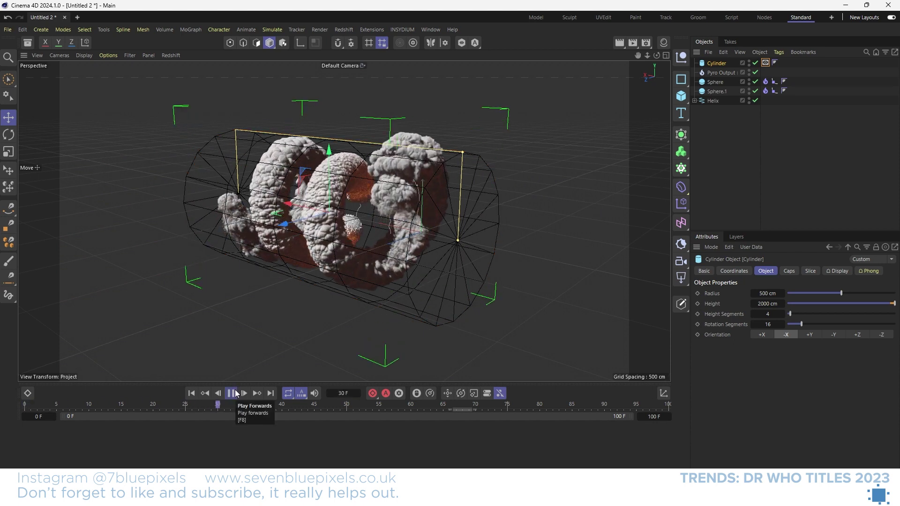
{"action": "left_click", "coordinate": [232, 394]}
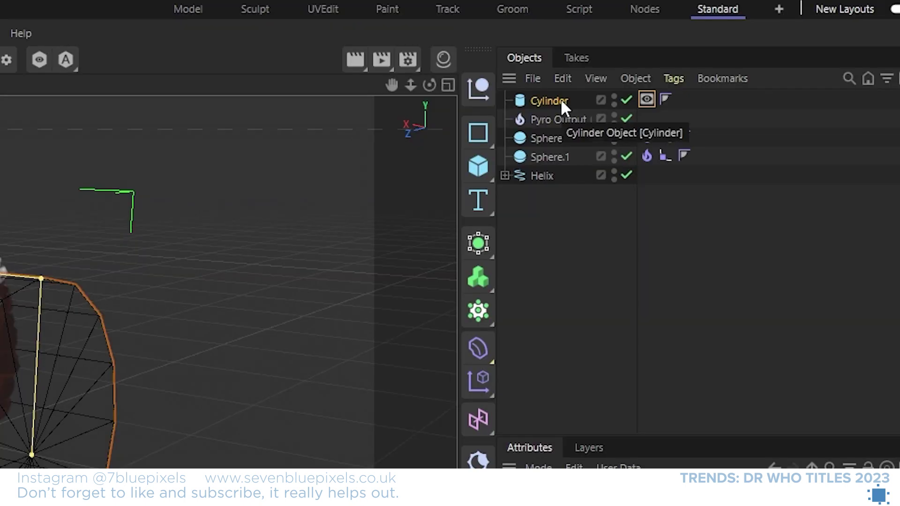
Step: Add a Collider tag to the cylinder with Collider Side set to Back, and hide the cylinder in the viewport and renders
{"action": "right_click", "coordinate": [722, 62]}
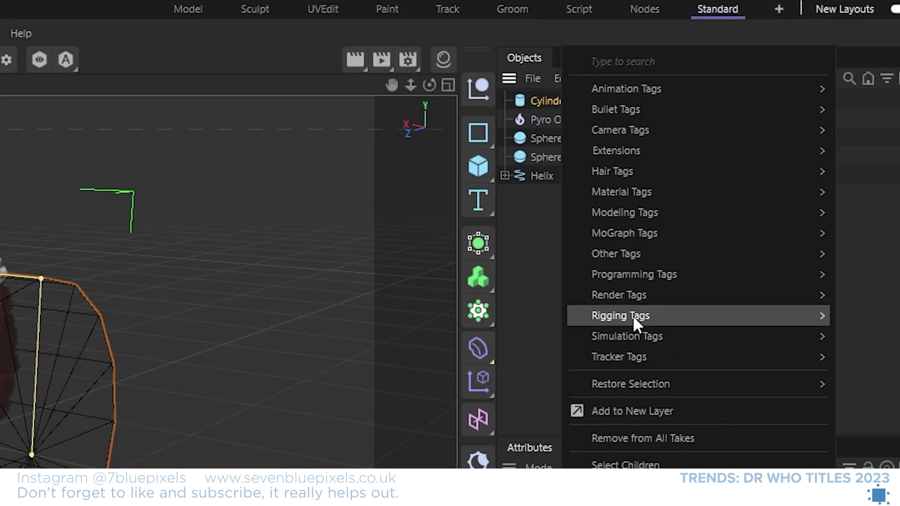
{"action": "mouse_move", "coordinate": [638, 336]}
{"action": "left_click", "coordinate": [512, 349]}
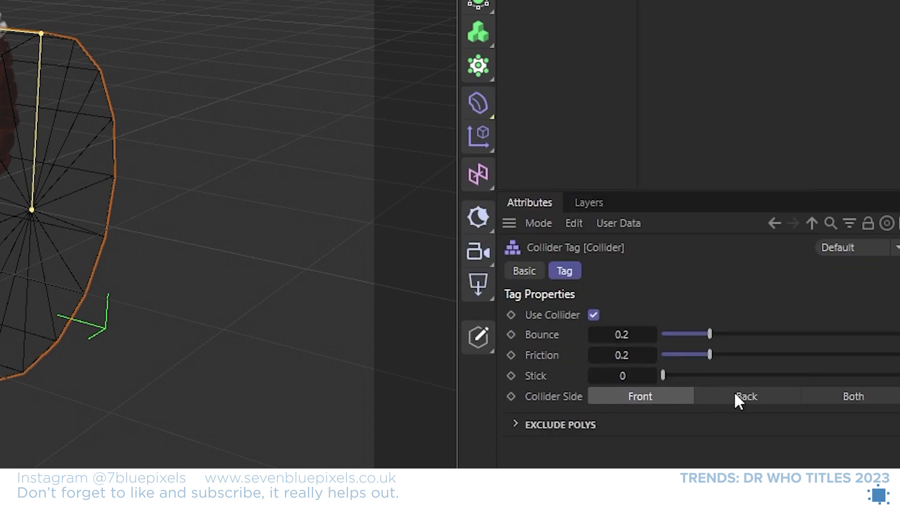
{"action": "left_click", "coordinate": [750, 396]}
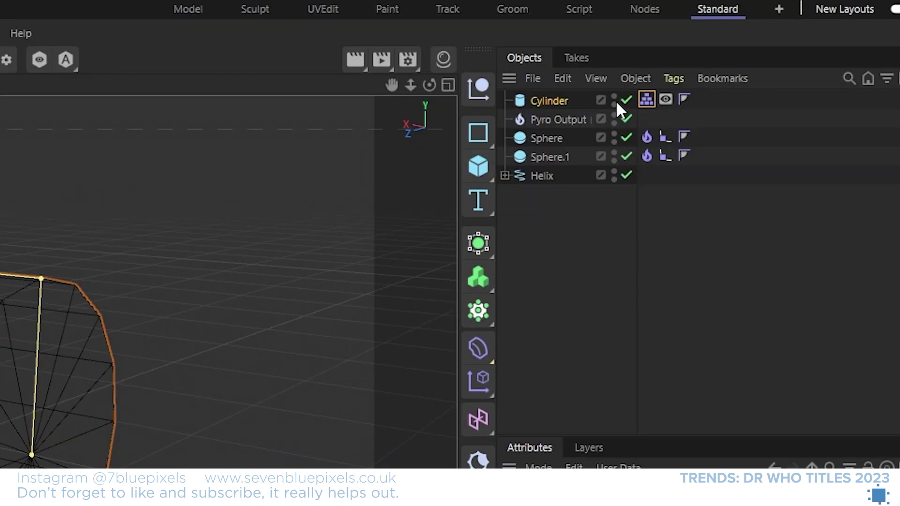
{"action": "left_click", "coordinate": [613, 99]}
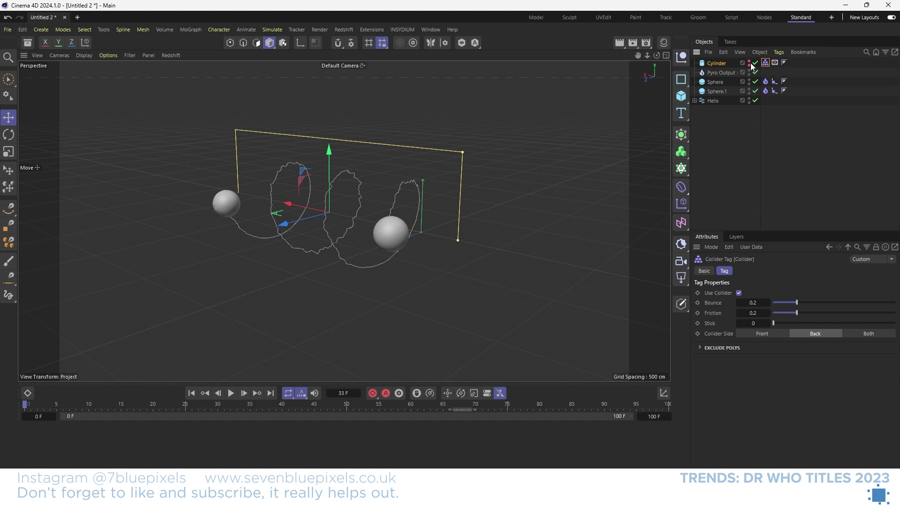
Step: Run the simulation to frame 65 and examine how the smoke collides with the cylinder, from outside and along its inside
{"action": "left_click", "coordinate": [231, 393]}
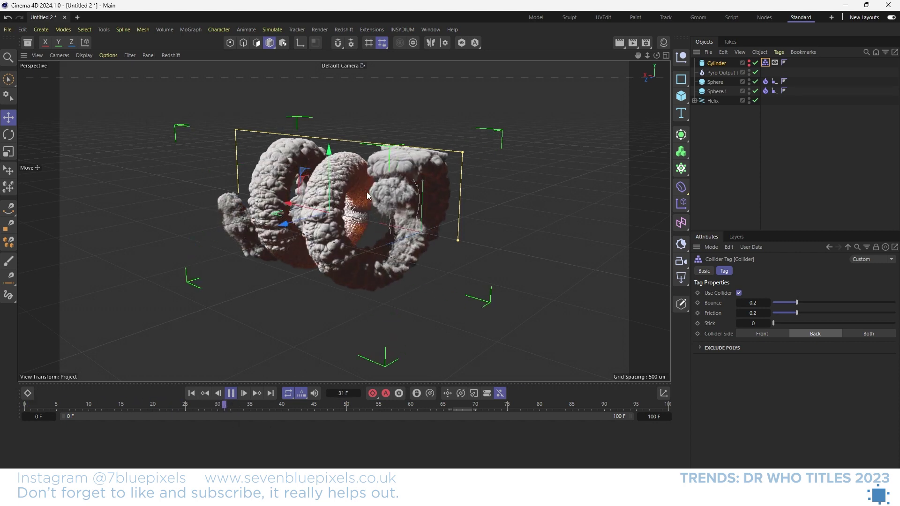
{"action": "left_click_drag", "start_coordinate": [384, 215], "coordinate": [451, 234], "text": "alt"}
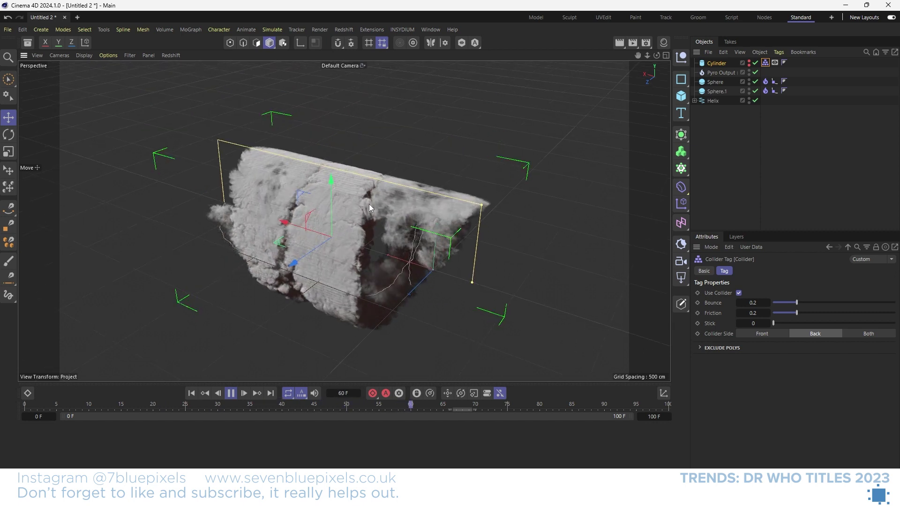
{"action": "left_click", "coordinate": [231, 393]}
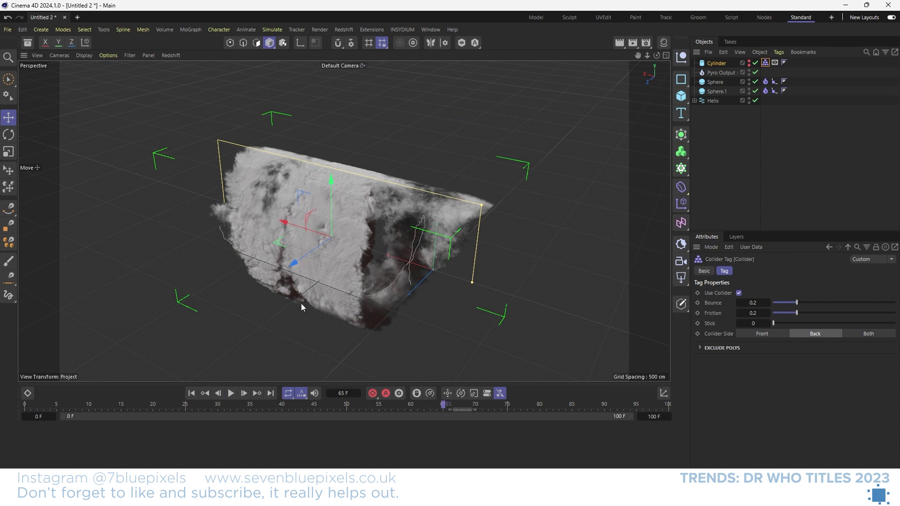
{"action": "key", "text": "ctrl+shift+z"}
{"action": "scroll", "coordinate": [387, 218], "scroll_direction": "up", "scroll_amount": 10}
{"action": "scroll", "coordinate": [445, 210], "scroll_direction": "up", "scroll_amount": 12}
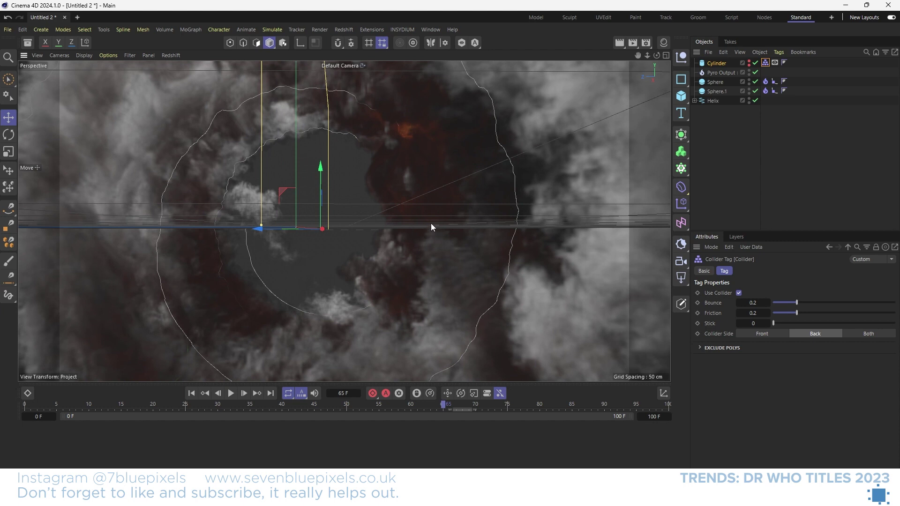
{"action": "key", "text": "ctrl+shift+z"}
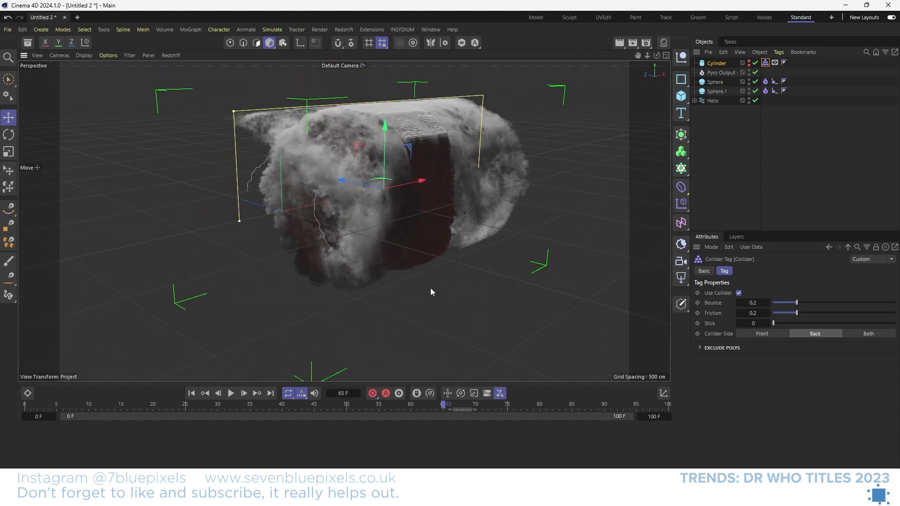
Step: Set the timeline's end frame to 50
{"action": "double_click", "coordinate": [652, 416]}
{"action": "type", "text": "50"}
{"action": "key", "text": "Return"}
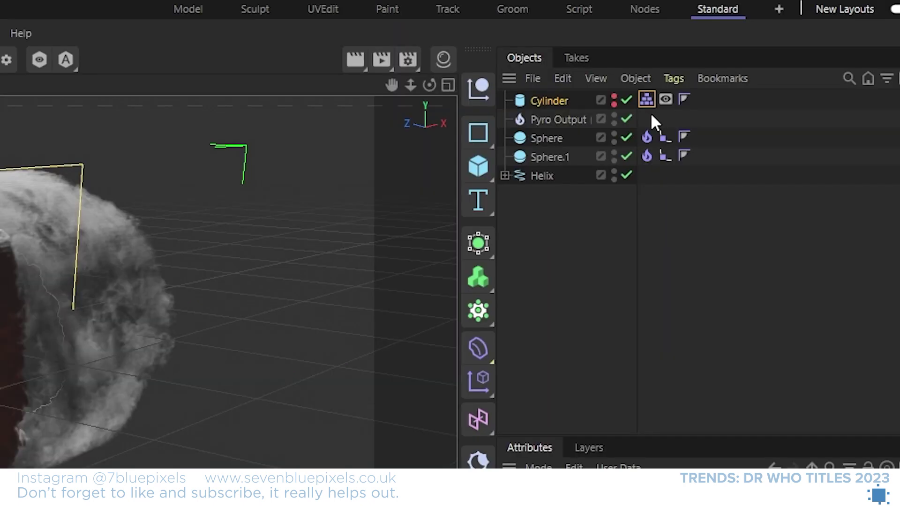
Step: Cache the scene from the Pyro Output's cache settings into a new folder named Tutorial_Cache
{"action": "left_click", "coordinate": [765, 82]}
{"action": "left_click", "coordinate": [570, 121]}
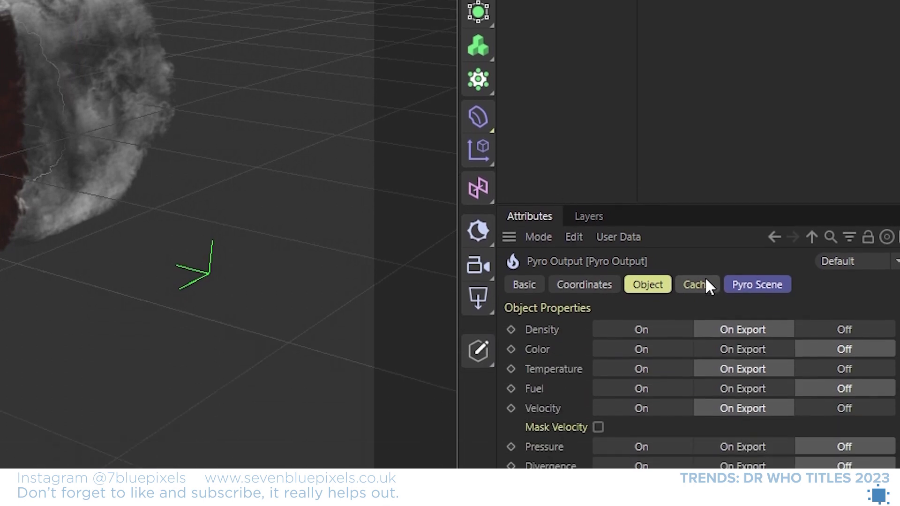
{"action": "left_click", "coordinate": [698, 438]}
{"action": "left_click", "coordinate": [620, 174]}
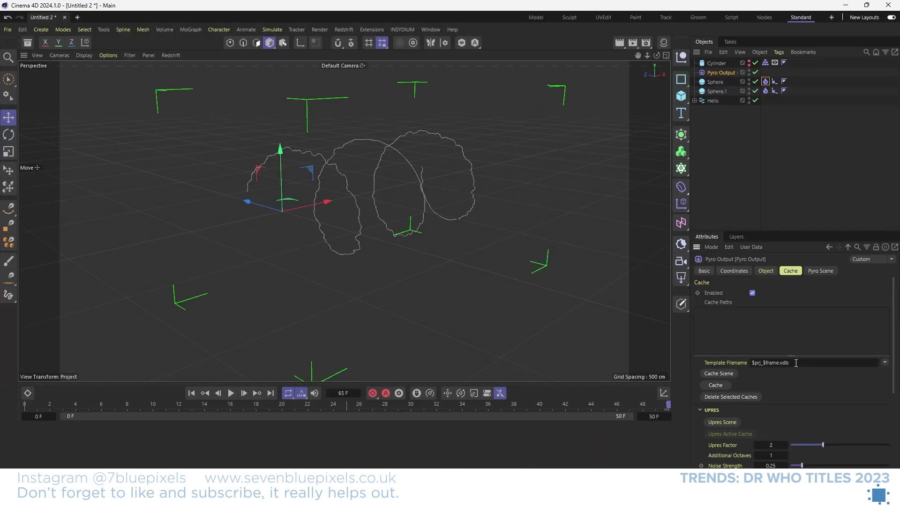
{"action": "left_click", "coordinate": [885, 362]}
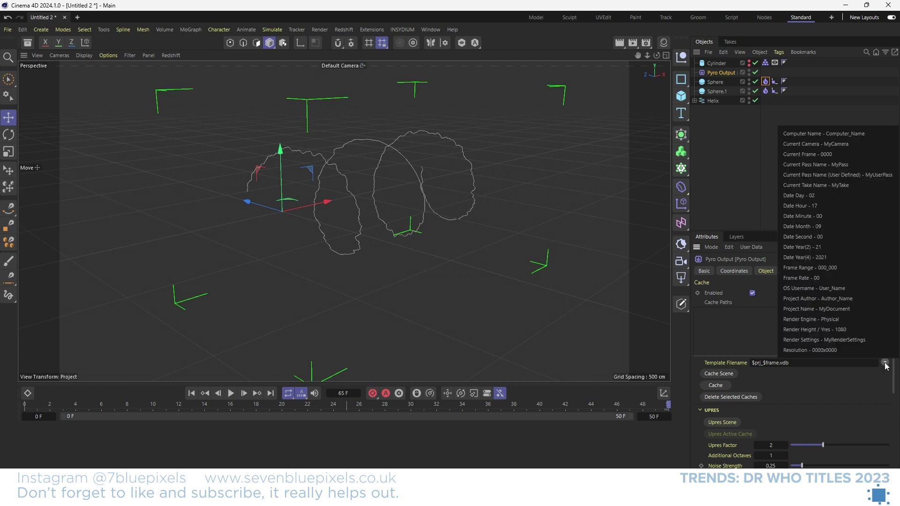
{"action": "left_click", "coordinate": [717, 373]}
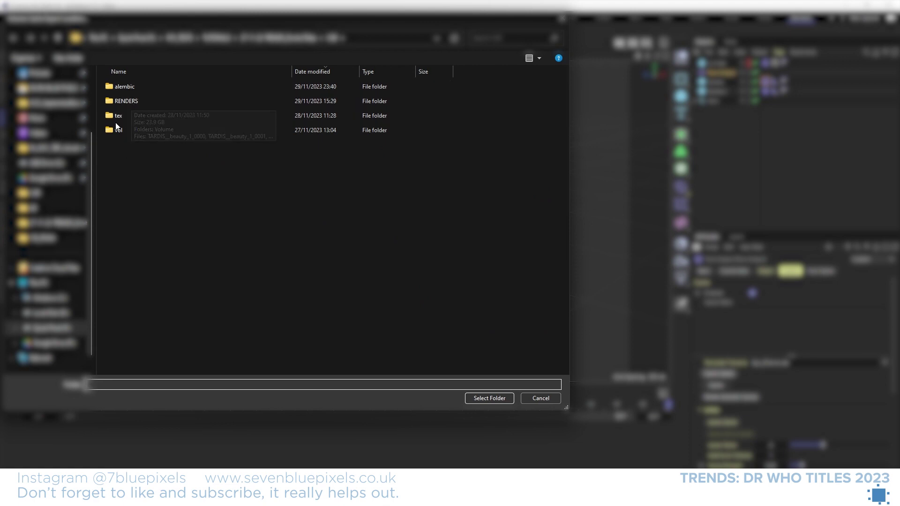
{"action": "key", "text": "ctrl+shift+n"}
{"action": "type", "text": "Tutorial_Cache"}
{"action": "key", "text": "Return"}
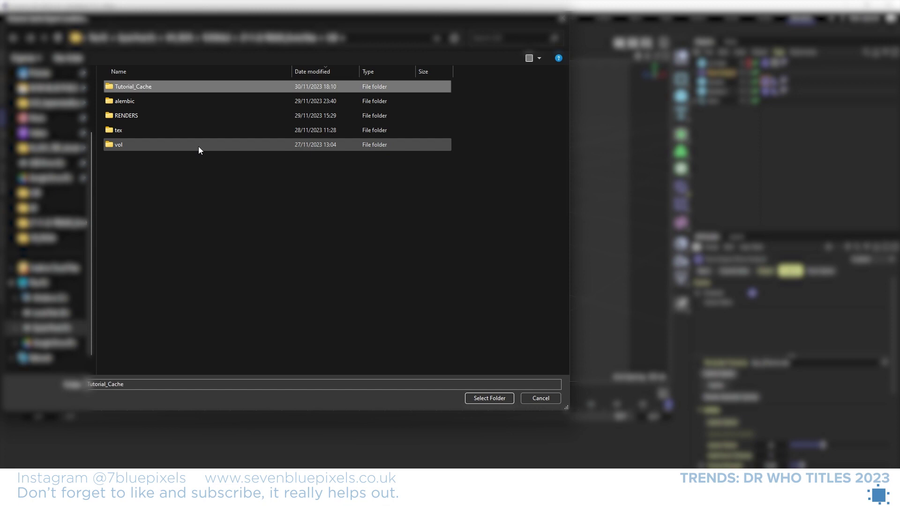
{"action": "double_click", "coordinate": [246, 91]}
{"action": "left_click", "coordinate": [504, 401]}
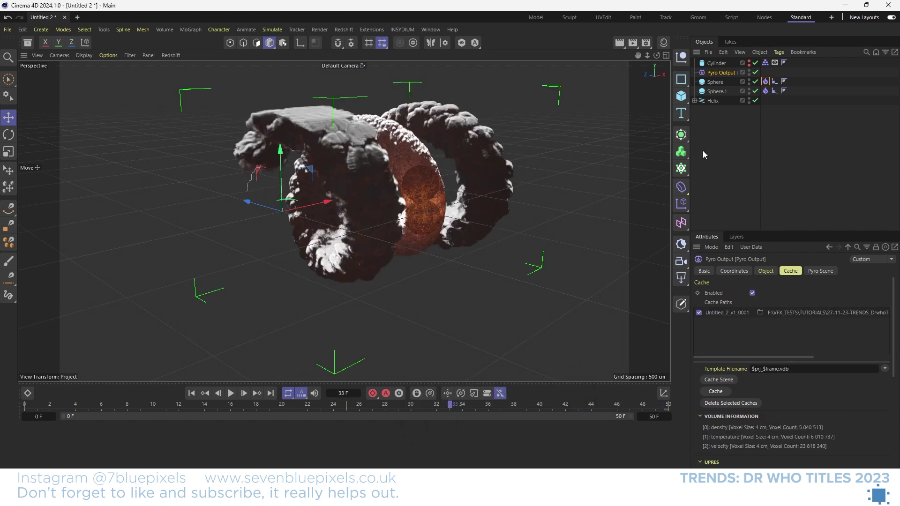
Step: Group all the scene objects under a null and rename it PYRO
{"action": "left_click", "coordinate": [718, 64]}
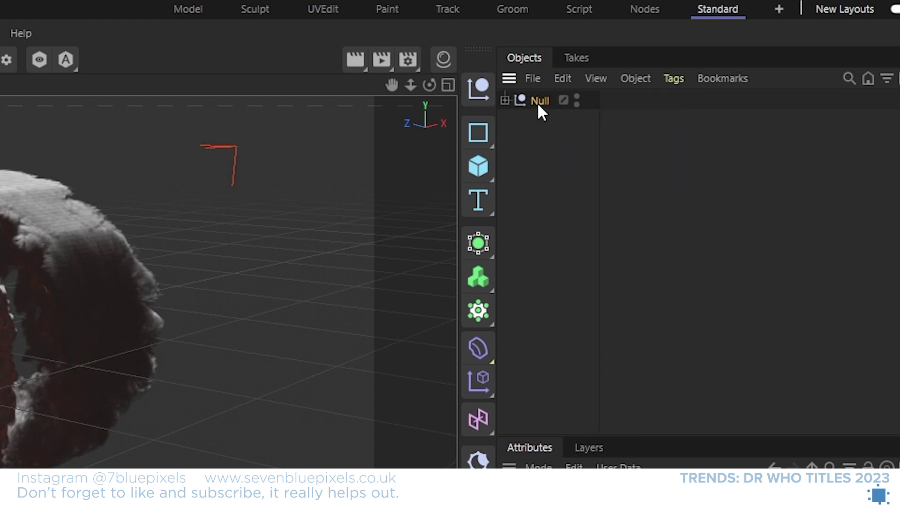
{"action": "double_click", "coordinate": [538, 101]}
{"action": "type", "text": "PYRO"}
{"action": "key", "text": "Return"}
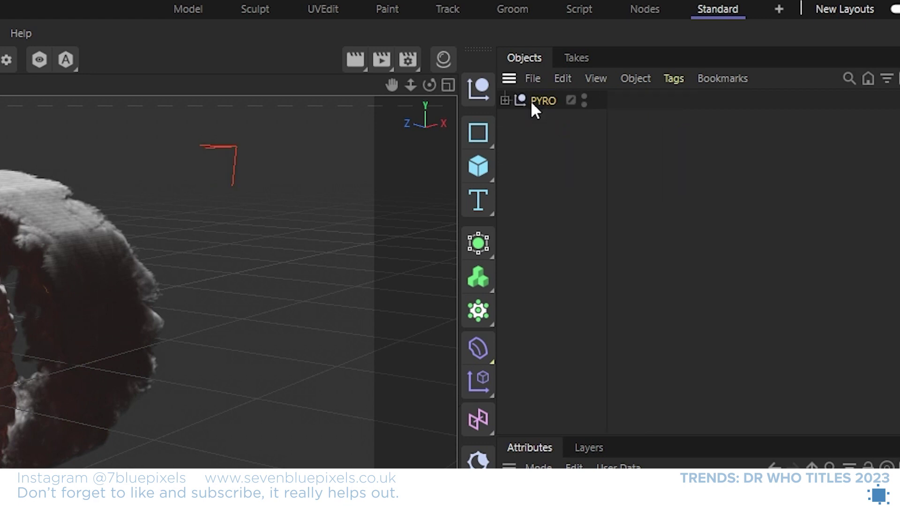
Step: Disable the Pyro Output and hide the whole PYRO group in both the viewport and the render
{"action": "left_click", "coordinate": [505, 100]}
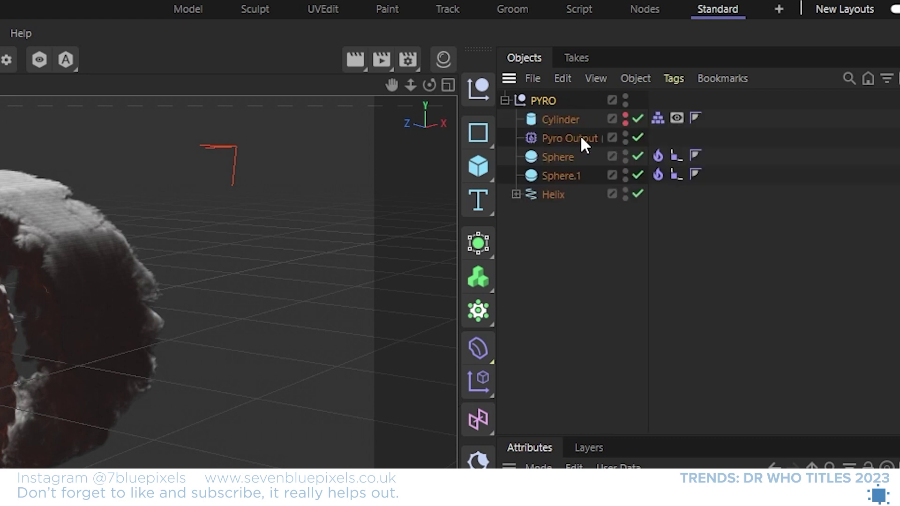
{"action": "left_click", "coordinate": [636, 138]}
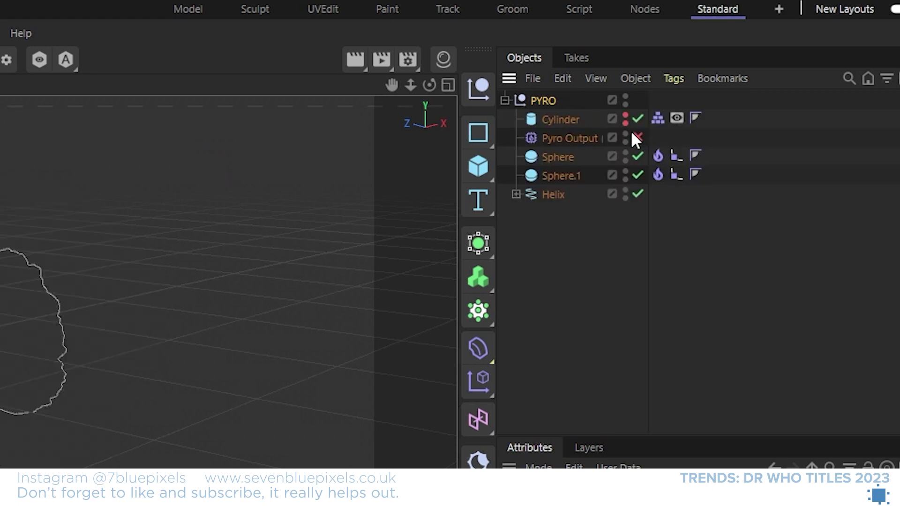
{"action": "left_click", "coordinate": [625, 102], "text": "ctrl"}
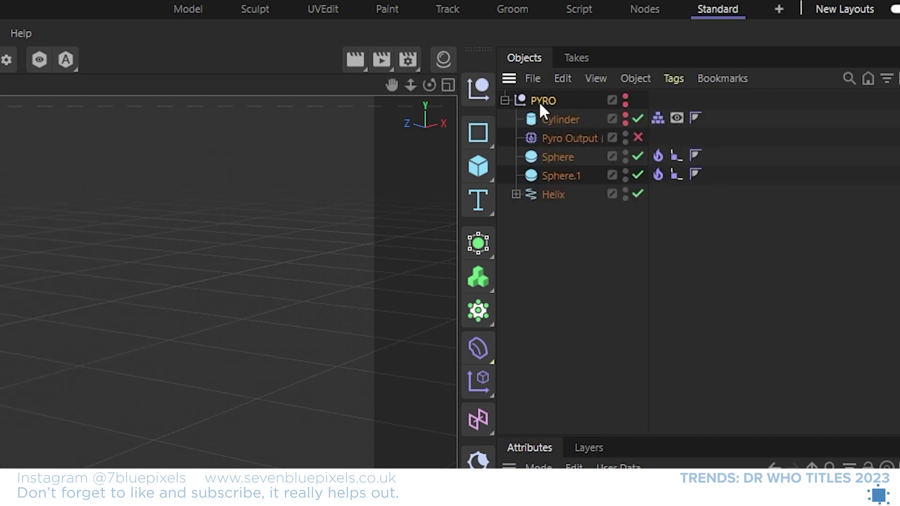
{"action": "left_click", "coordinate": [505, 101]}
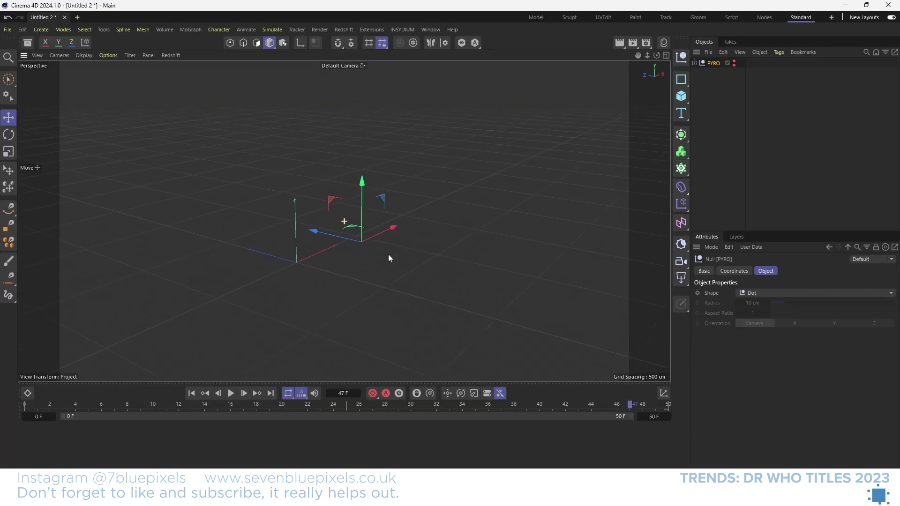
Step: Add an RS Volume object to the scene outside the PYRO group
{"action": "left_click", "coordinate": [418, 207]}
{"action": "middle_click_drag", "start_coordinate": [328, 280], "coordinate": [377, 256], "text": "alt"}
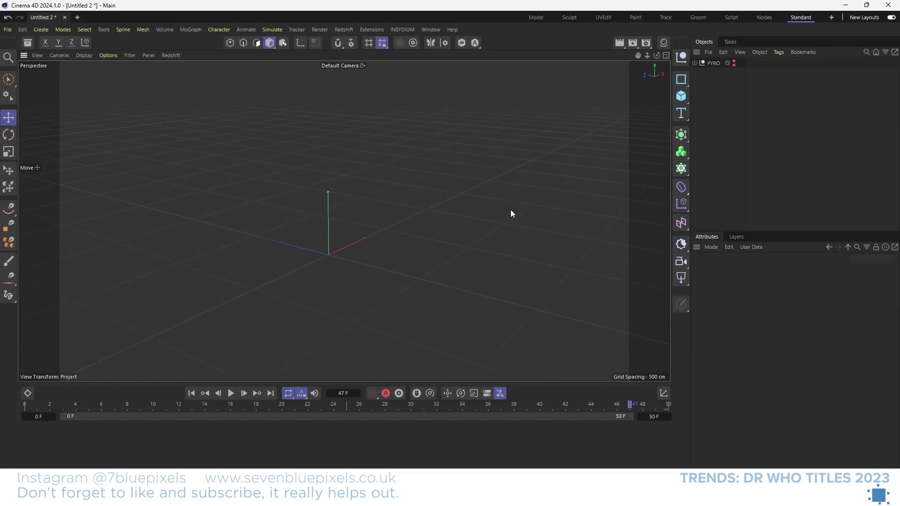
{"action": "left_click", "coordinate": [685, 151]}
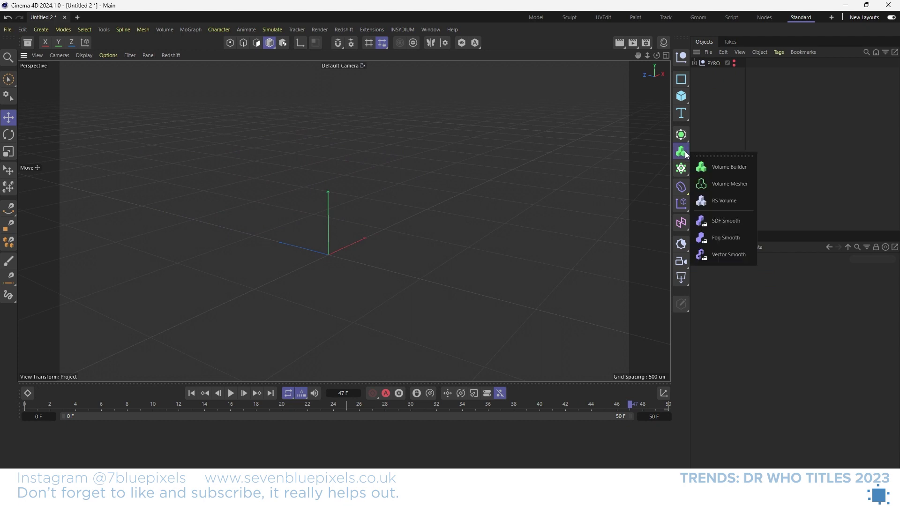
{"action": "left_click", "coordinate": [725, 201]}
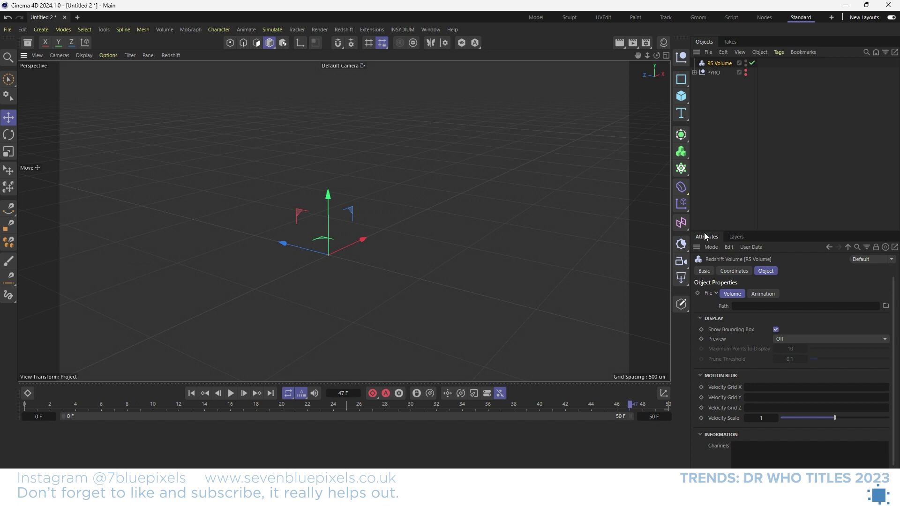
Step: Load the cached file Untitled_2_v1_0050.vdb from the tutorial cache folder inside C4D into the RS Volume's path
{"action": "left_click", "coordinate": [885, 305]}
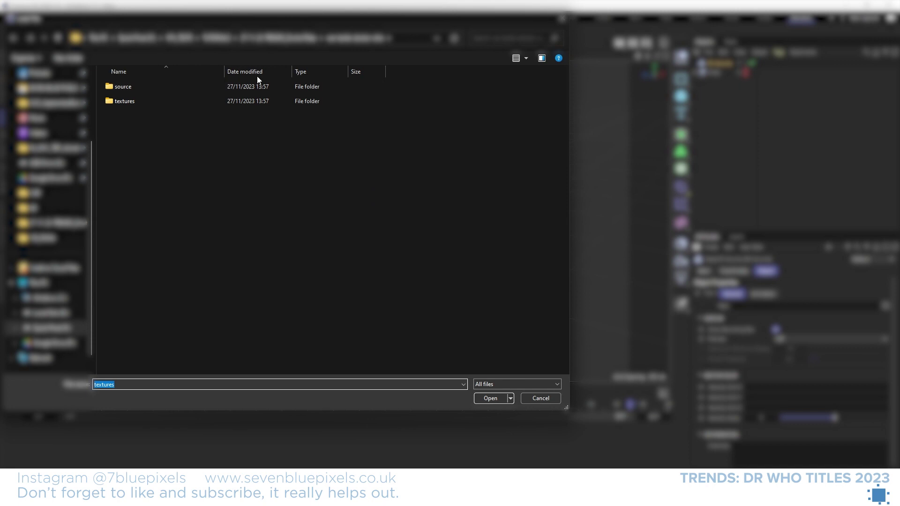
{"action": "left_click", "coordinate": [275, 37]}
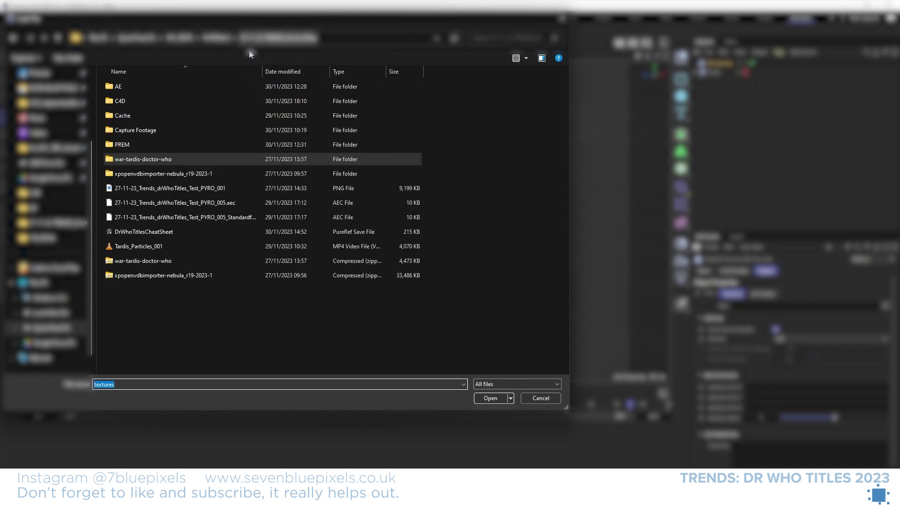
{"action": "double_click", "coordinate": [142, 103]}
{"action": "double_click", "coordinate": [142, 317]}
{"action": "scroll", "coordinate": [171, 244], "scroll_direction": "down", "scroll_amount": 10}
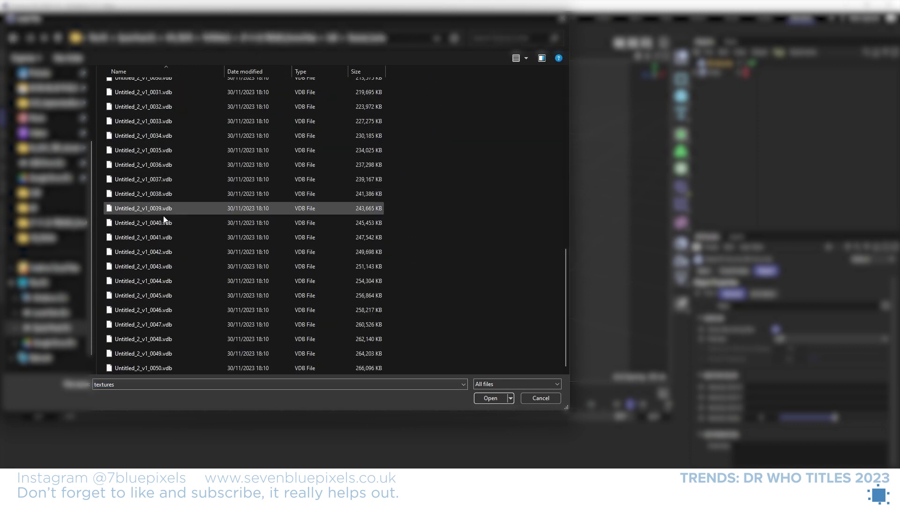
{"action": "double_click", "coordinate": [159, 369]}
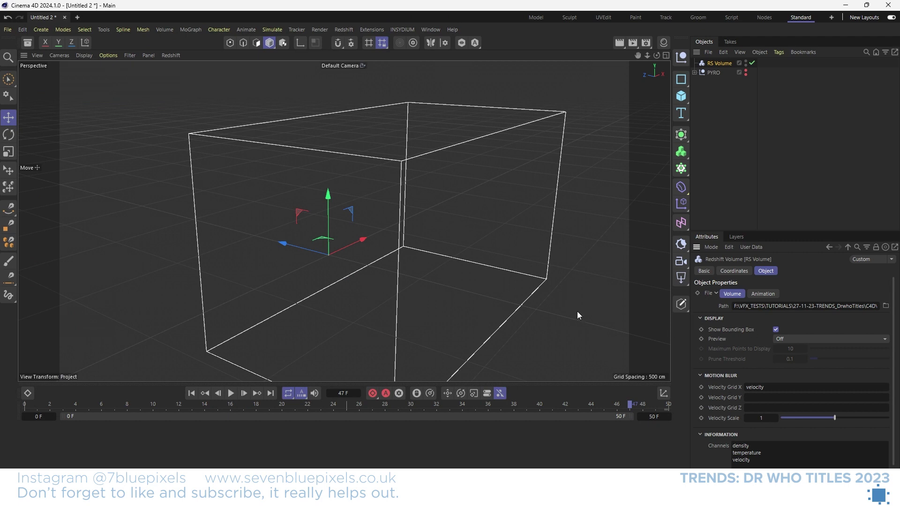
Step: Set the RS Volume's preview to Points and its maximum points to display to 50
{"action": "left_click_drag", "start_coordinate": [446, 263], "coordinate": [422, 263], "text": "alt"}
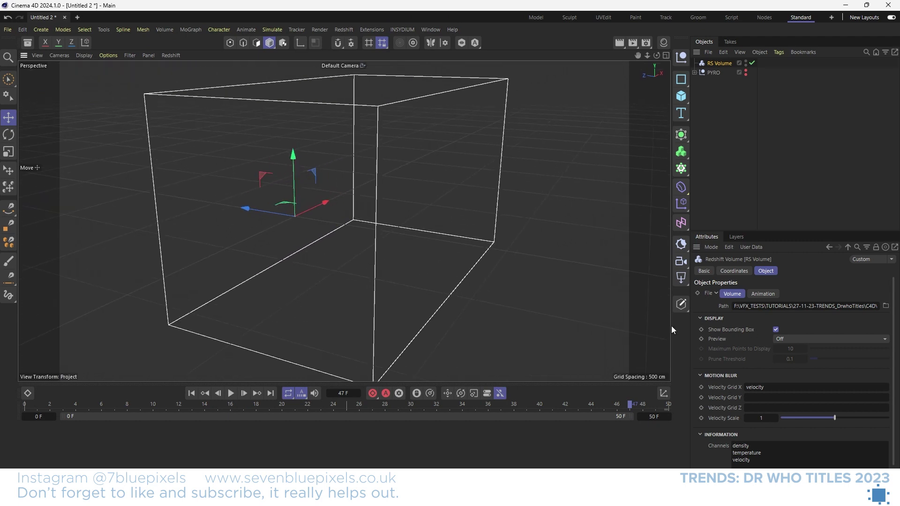
{"action": "left_click", "coordinate": [823, 342]}
{"action": "left_click", "coordinate": [822, 358]}
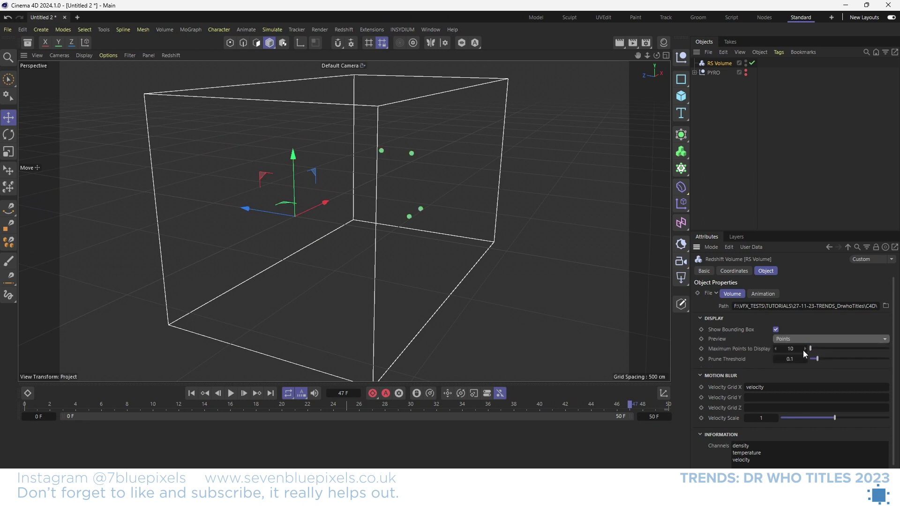
{"action": "double_click", "coordinate": [795, 348]}
{"action": "type", "text": "50"}
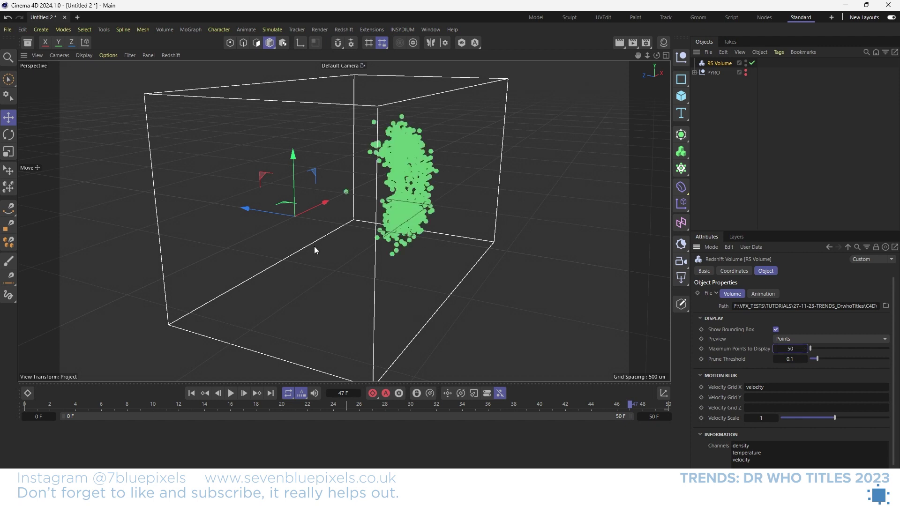
Step: Open the Redshift RenderView and start its interactive rendering of the volume
{"action": "left_click_drag", "start_coordinate": [314, 246], "coordinate": [353, 233], "text": "alt"}
{"action": "left_click_drag", "start_coordinate": [430, 199], "coordinate": [459, 201], "text": "alt"}
{"action": "left_click", "coordinate": [635, 47]}
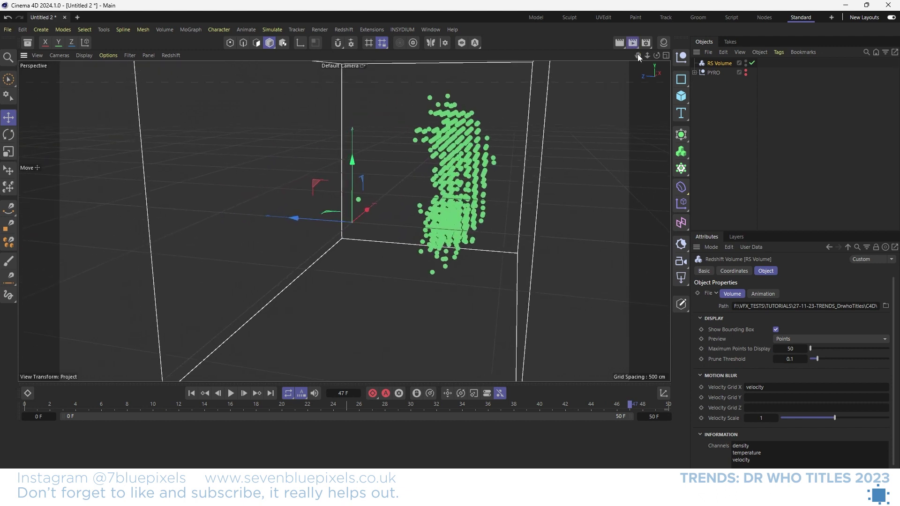
{"action": "left_click", "coordinate": [664, 89]}
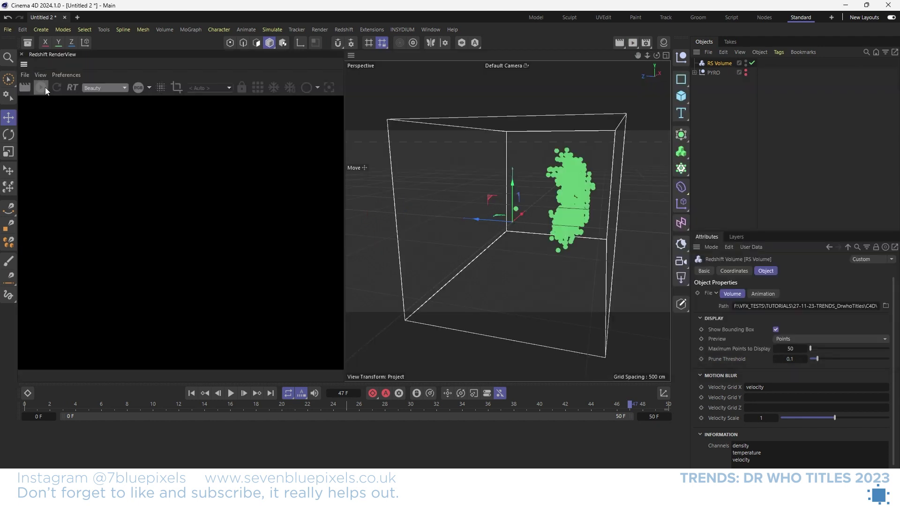
{"action": "left_click", "coordinate": [45, 87]}
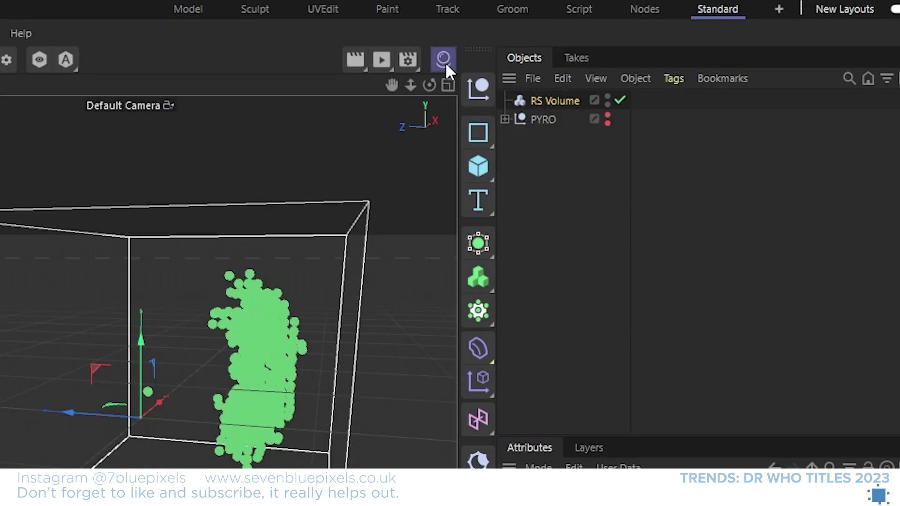
Step: Create a Redshift Pyro Volume material and apply it to the RS Volume
{"action": "left_click", "coordinate": [663, 42]}
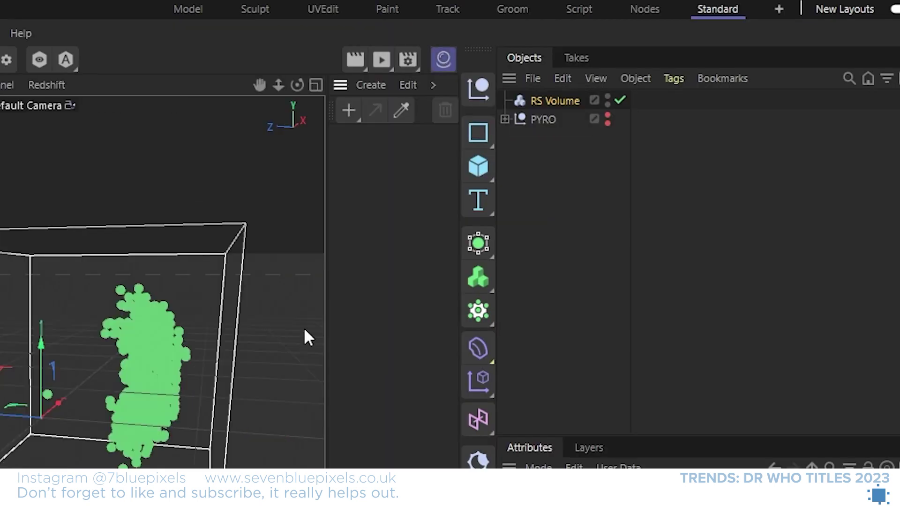
{"action": "left_click", "coordinate": [349, 113]}
{"action": "mouse_move", "coordinate": [468, 189]}
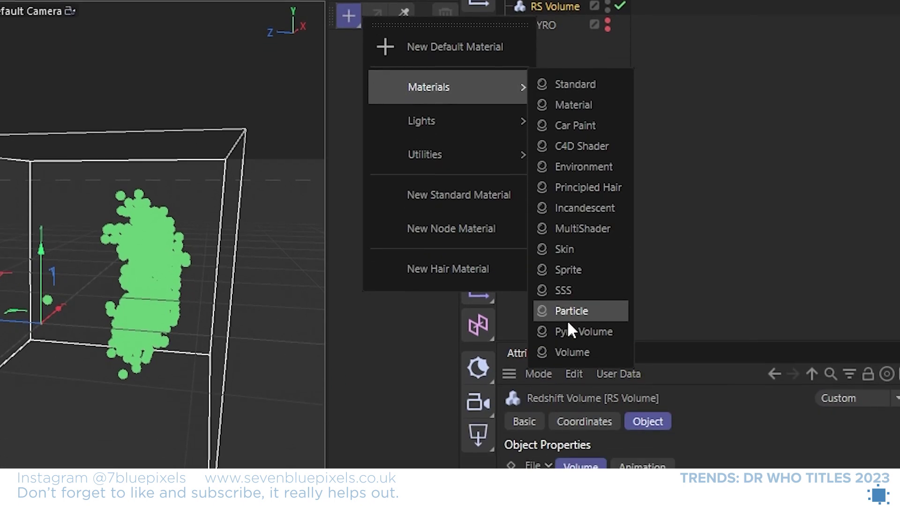
{"action": "left_click", "coordinate": [569, 331]}
{"action": "left_click_drag", "start_coordinate": [357, 155], "coordinate": [548, 100]}
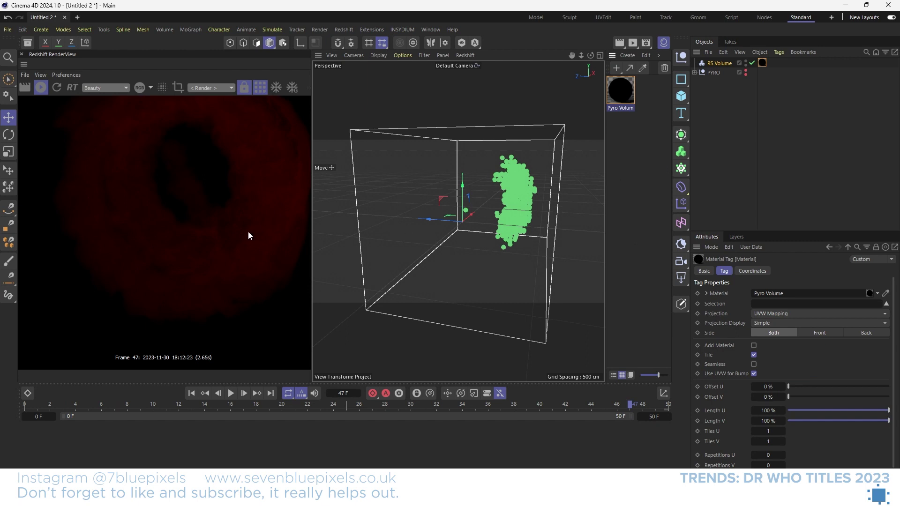
Step: Add an RS Camera facing down the smoke tunnel, set its focal length to 100 mm and look through it
{"action": "left_click_drag", "start_coordinate": [509, 222], "coordinate": [295, 237], "text": "alt"}
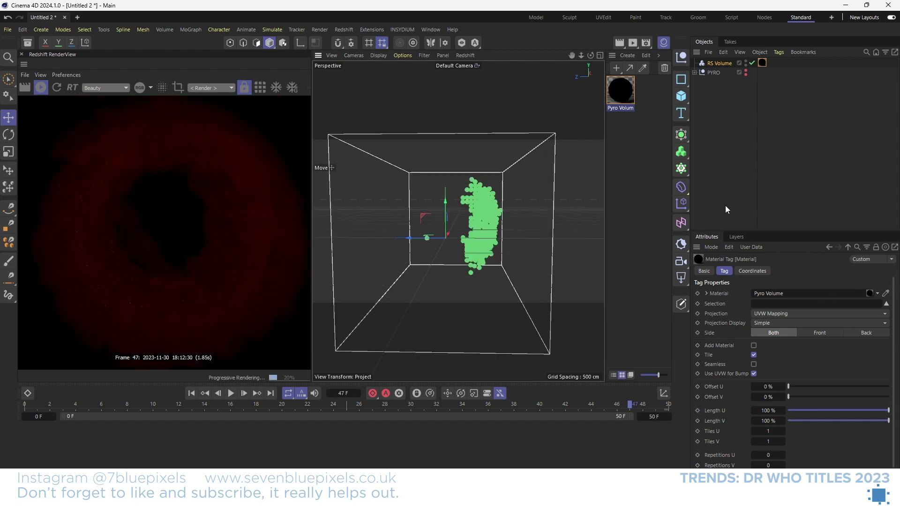
{"action": "left_click", "coordinate": [681, 261]}
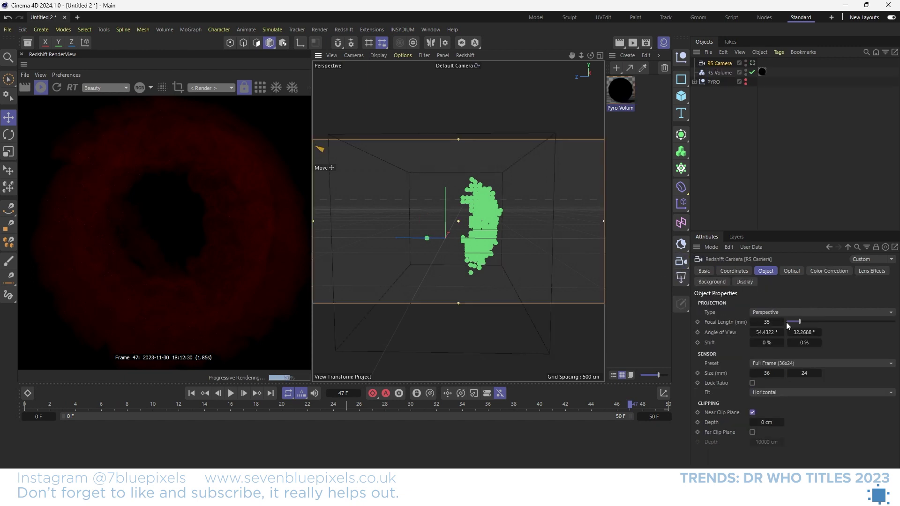
{"action": "double_click", "coordinate": [764, 321]}
{"action": "type", "text": "100"}
{"action": "key", "text": "Return"}
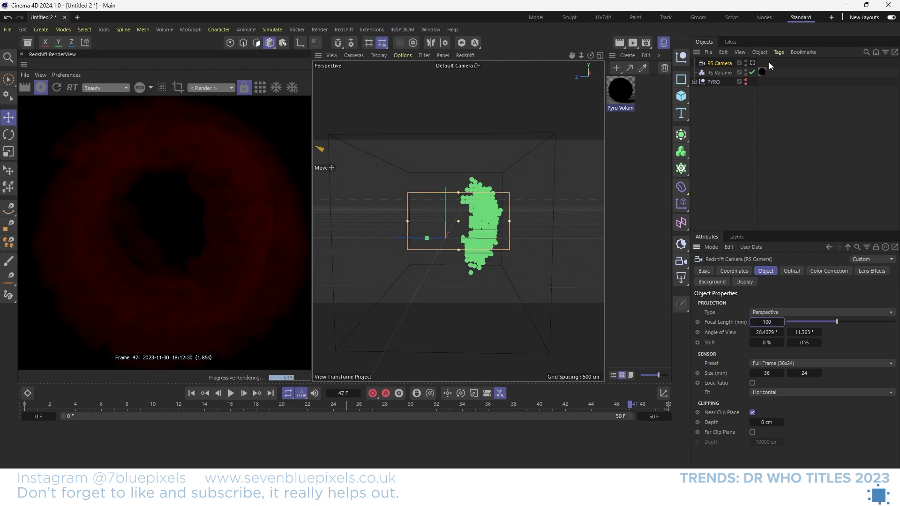
{"action": "left_click", "coordinate": [752, 63]}
{"action": "left_click_drag", "start_coordinate": [510, 219], "coordinate": [491, 235], "text": "alt"}
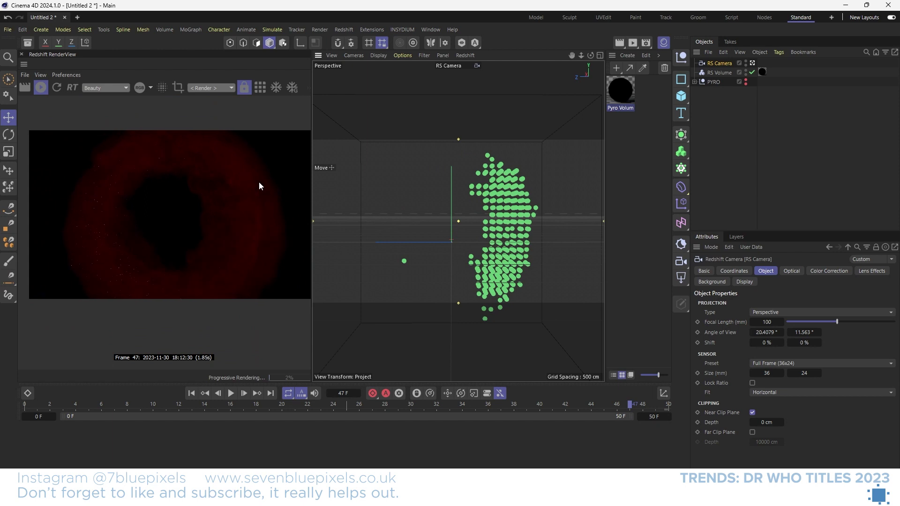
Step: Set the render output to a square 1280 x 1280 pixels in the render settings
{"action": "left_click", "coordinate": [649, 42]}
{"action": "left_click", "coordinate": [753, 85]}
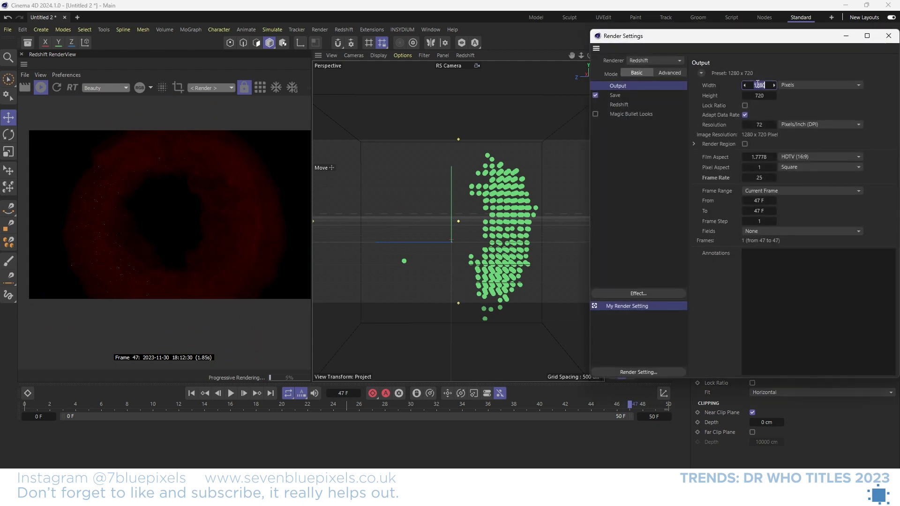
{"action": "key", "text": "Tab"}
{"action": "type", "text": "1280"}
{"action": "key", "text": "Return"}
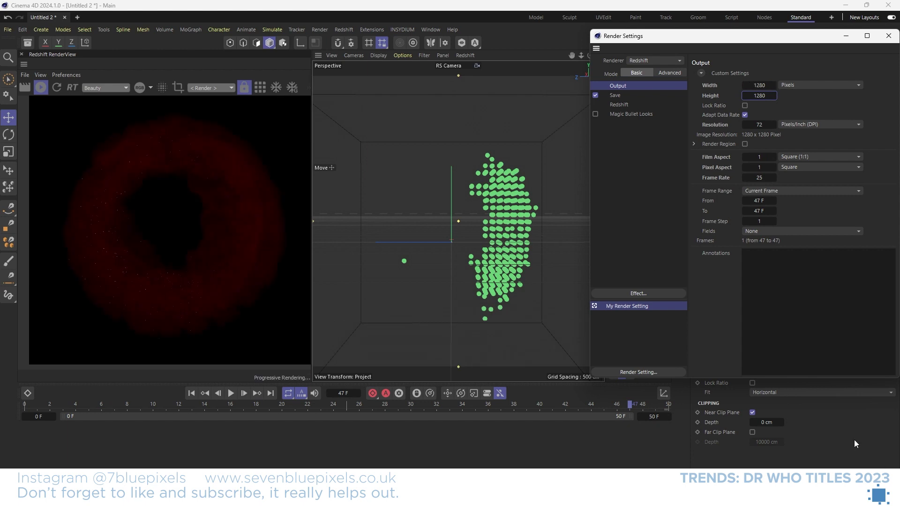
{"action": "left_click", "coordinate": [888, 36]}
Step: Move the RS Camera closer to the volume so that the smoke ring fills the square frame around its dark centre
{"action": "scroll", "coordinate": [432, 231], "scroll_direction": "up", "scroll_amount": 5}
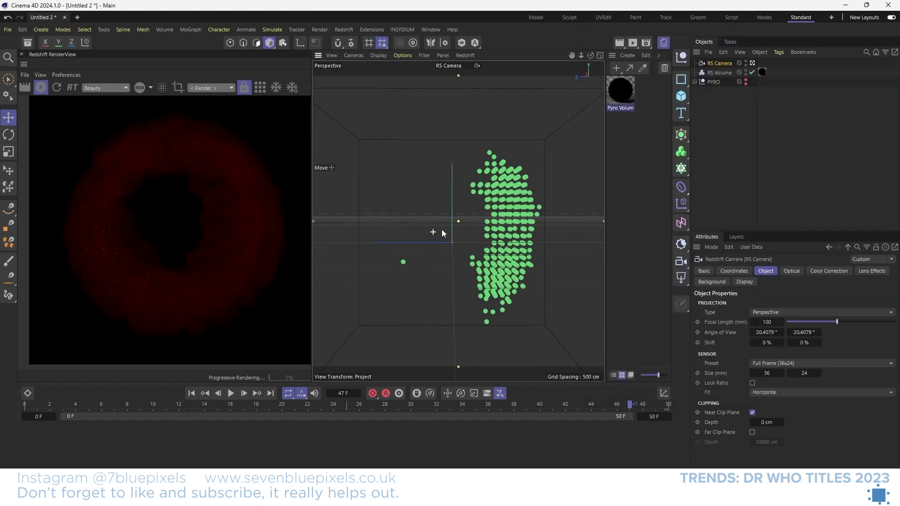
{"action": "left_click_drag", "start_coordinate": [504, 205], "coordinate": [485, 206], "text": "alt"}
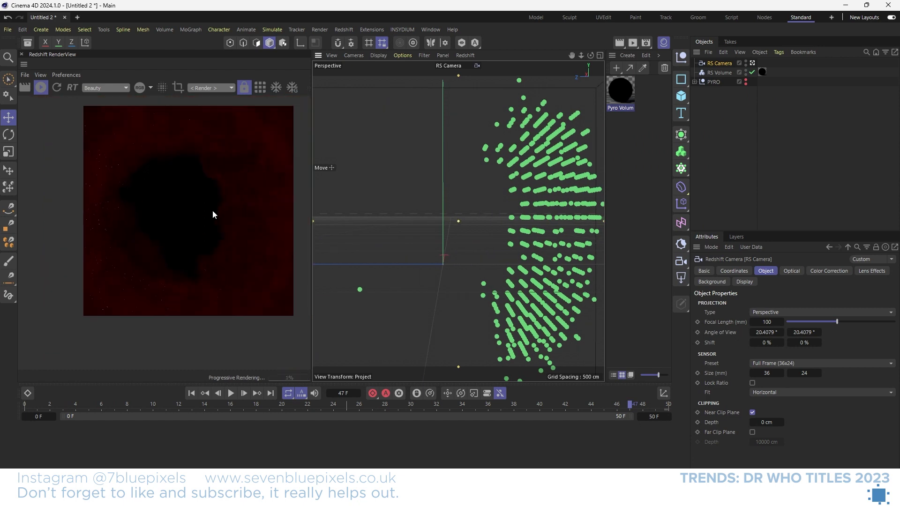
{"action": "scroll", "coordinate": [230, 191], "scroll_direction": "down", "scroll_amount": 2}
{"action": "left_click_drag", "start_coordinate": [473, 203], "coordinate": [470, 208], "text": "alt"}
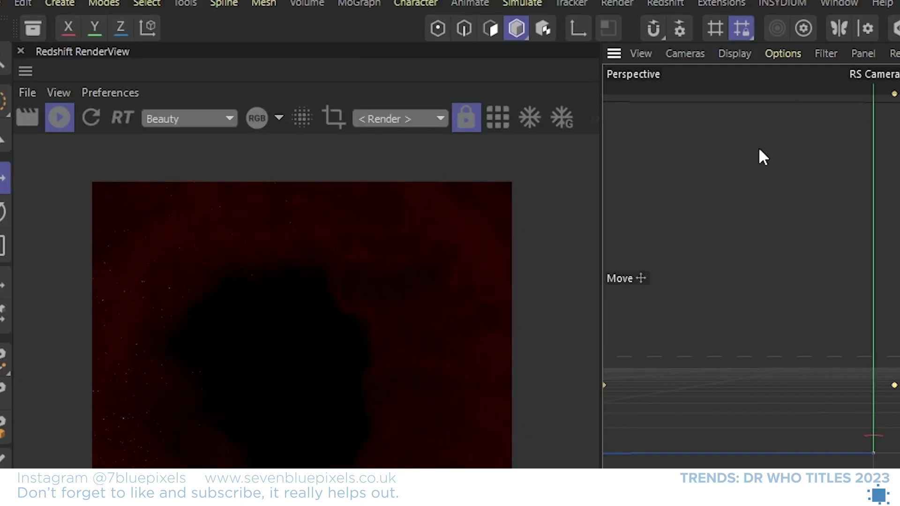
Step: Set the RenderView to render from the RS Camera and lock the camera with a Protection tag
{"action": "left_click", "coordinate": [402, 120]}
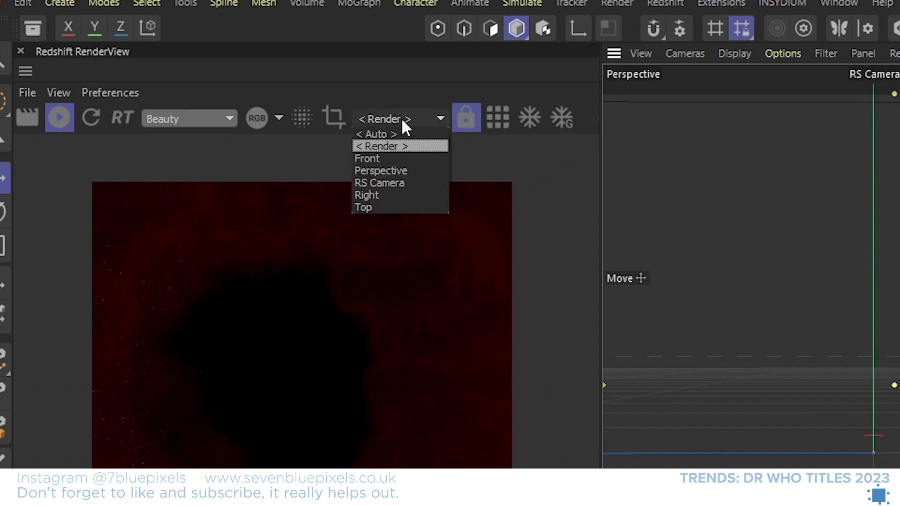
{"action": "left_click", "coordinate": [385, 182]}
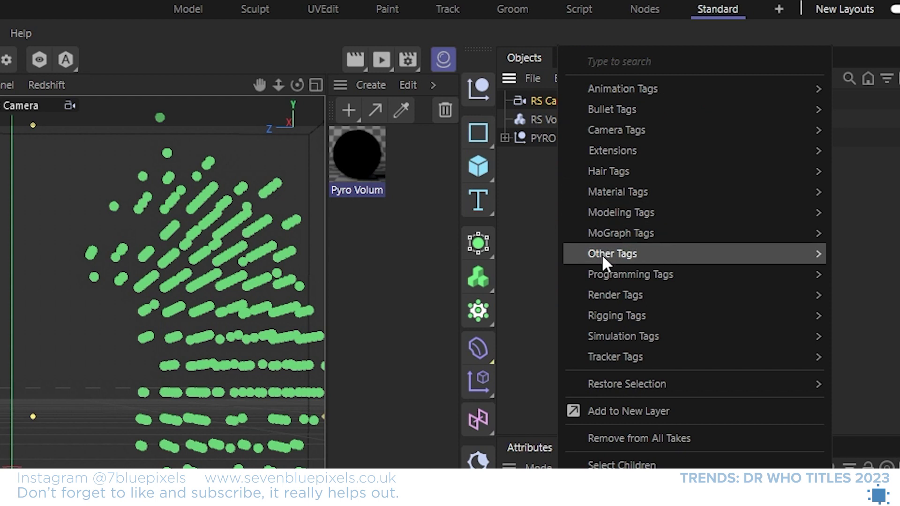
{"action": "mouse_move", "coordinate": [623, 317]}
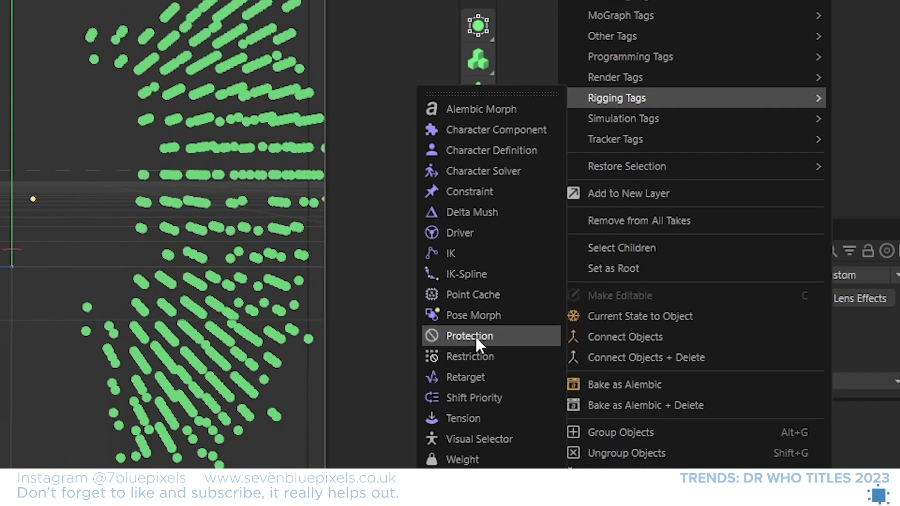
{"action": "left_click", "coordinate": [428, 337]}
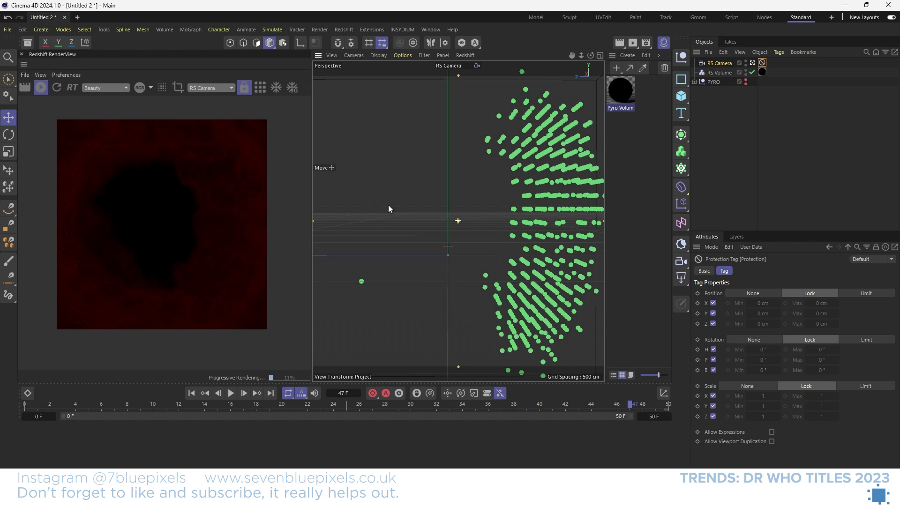
Step: Leave the RS Camera view, add a Redshift area light and place it beside the smoke ring
{"action": "left_click", "coordinate": [753, 64]}
{"action": "left_click_drag", "start_coordinate": [591, 175], "coordinate": [454, 251], "text": "alt"}
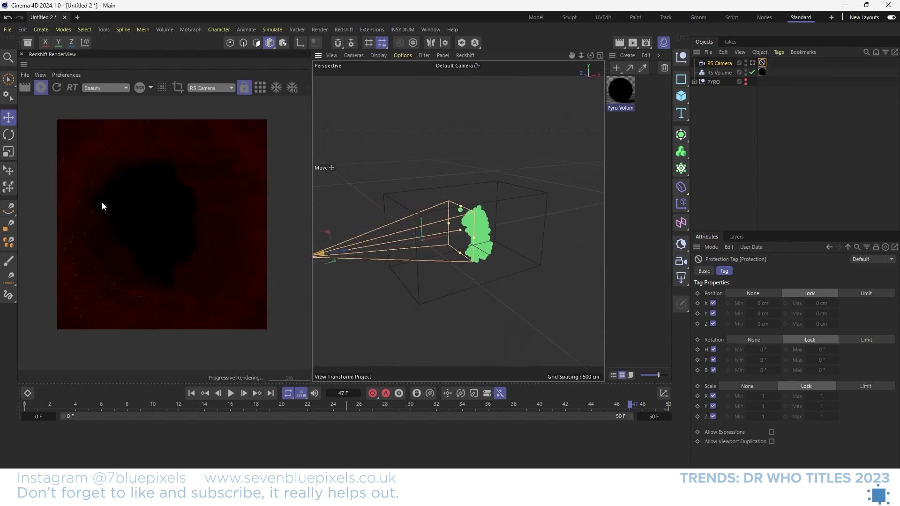
{"action": "left_click", "coordinate": [682, 280]}
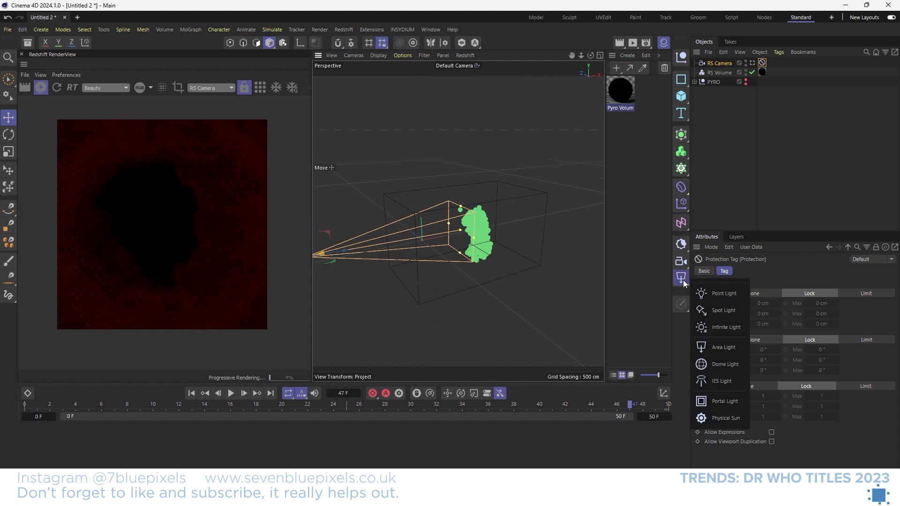
{"action": "left_click", "coordinate": [724, 347]}
{"action": "left_click_drag", "start_coordinate": [450, 238], "coordinate": [477, 233]}
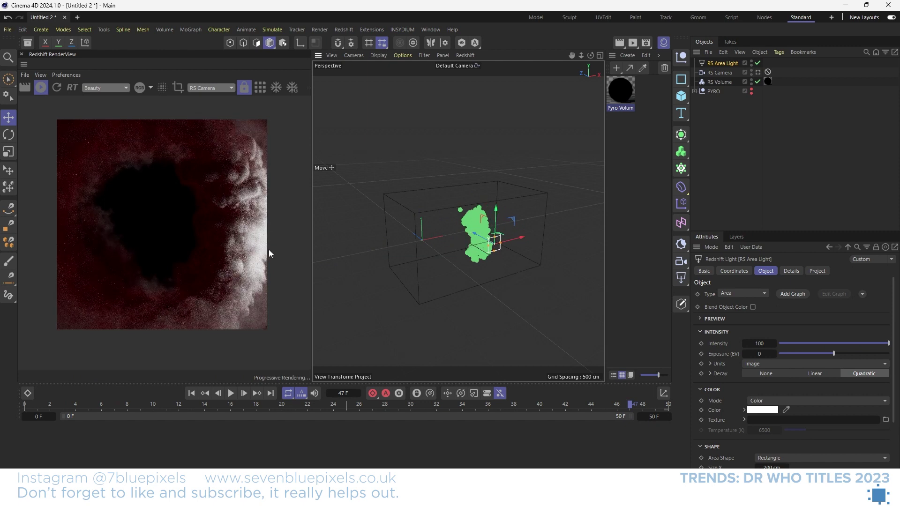
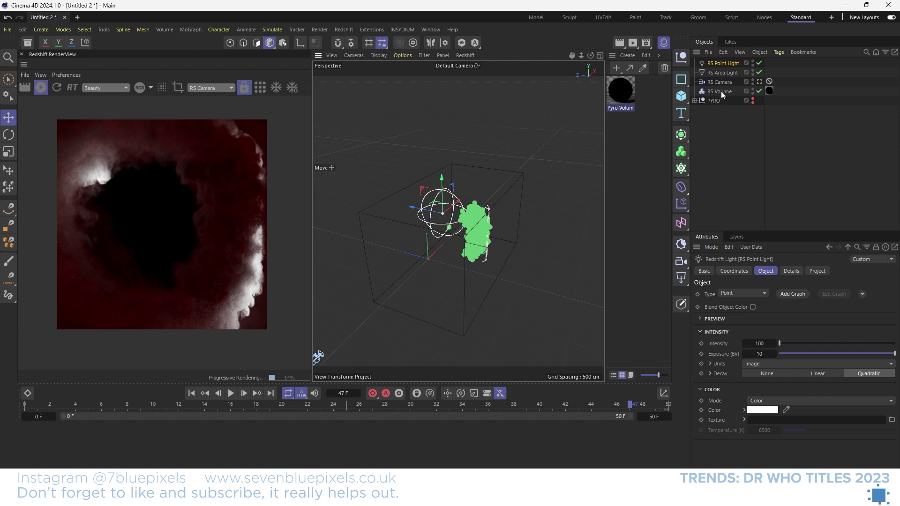
Step: Duplicate the RS Volume, place the copy behind the original further down the tunnel, and rotate it to vary the smoke pattern
{"action": "left_click", "coordinate": [721, 91]}
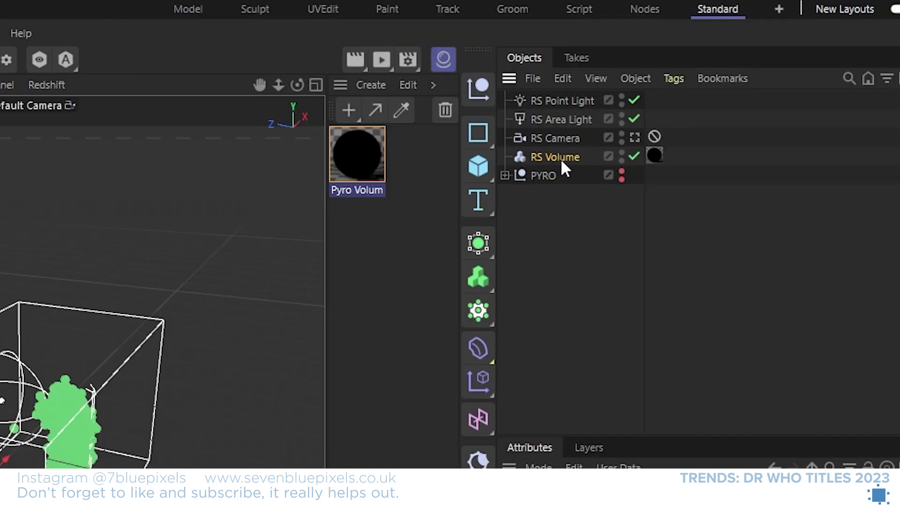
{"action": "left_click_drag", "start_coordinate": [561, 157], "coordinate": [560, 166], "text": "ctrl"}
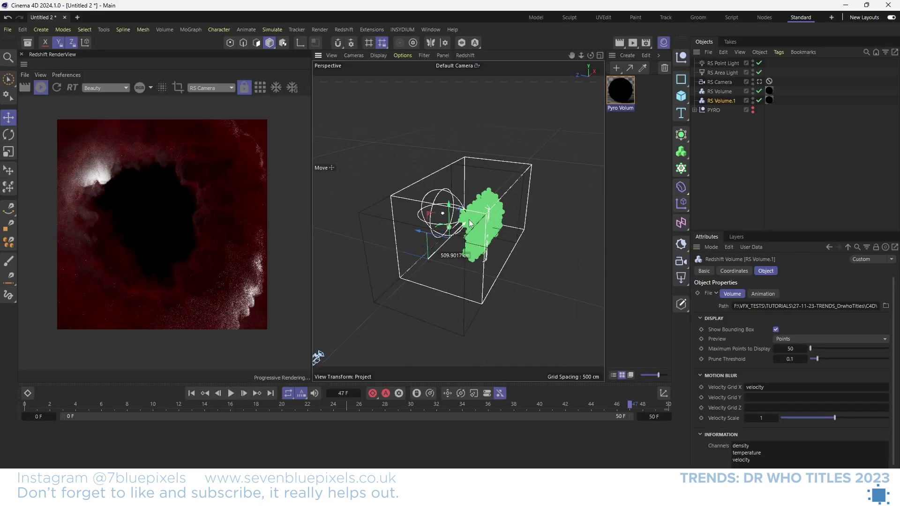
{"action": "left_click_drag", "start_coordinate": [16, 448], "coordinate": [110, 366]}
{"action": "left_click_drag", "start_coordinate": [496, 196], "coordinate": [499, 194]}
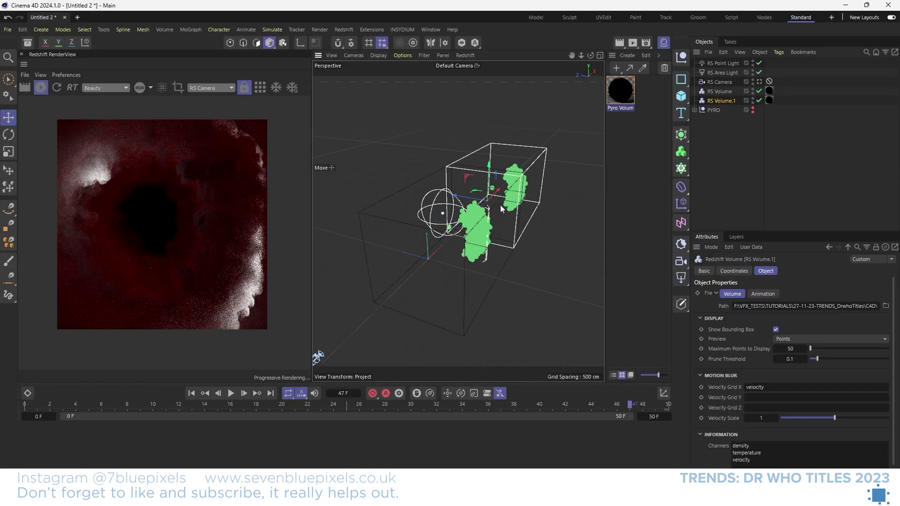
{"action": "key", "text": "r"}
{"action": "left_click_drag", "start_coordinate": [493, 207], "coordinate": [490, 214]}
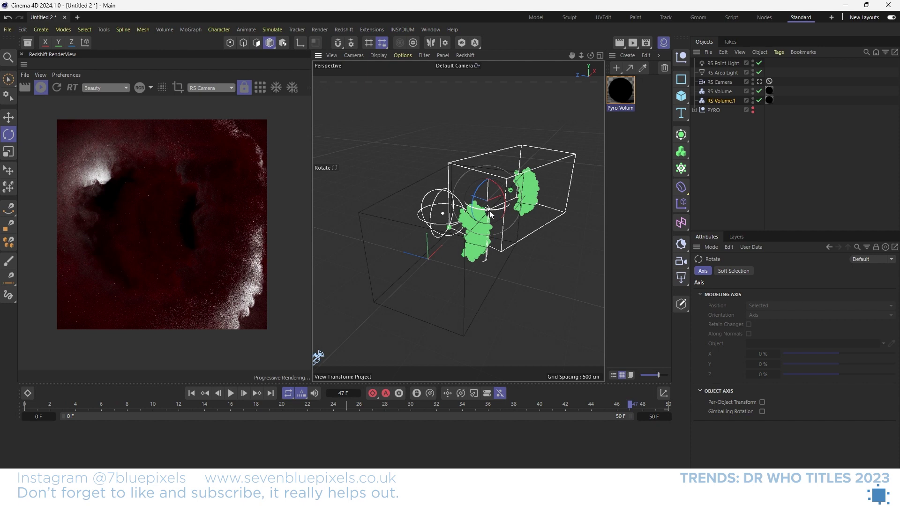
Step: Switch to world coordinates and shift the rotated volume copy along its X axis to line it up behind the first ring
{"action": "key", "text": "e"}
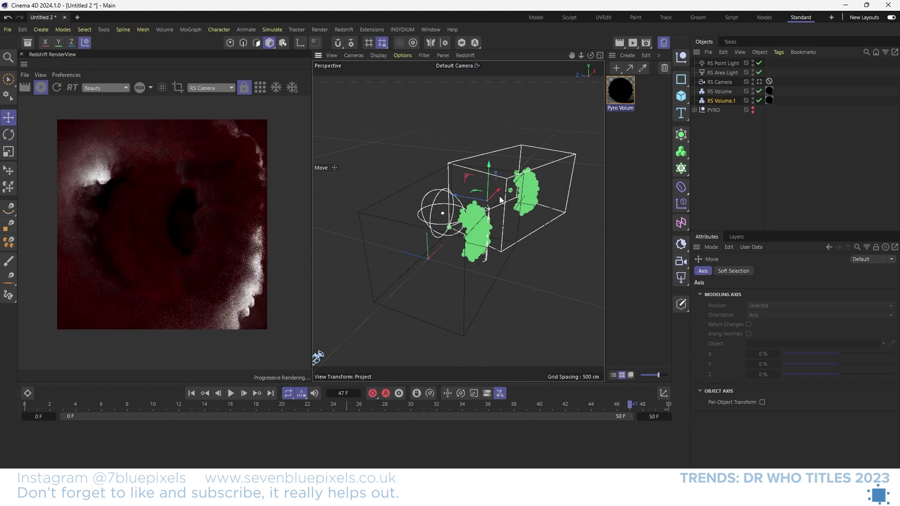
{"action": "key", "text": "w"}
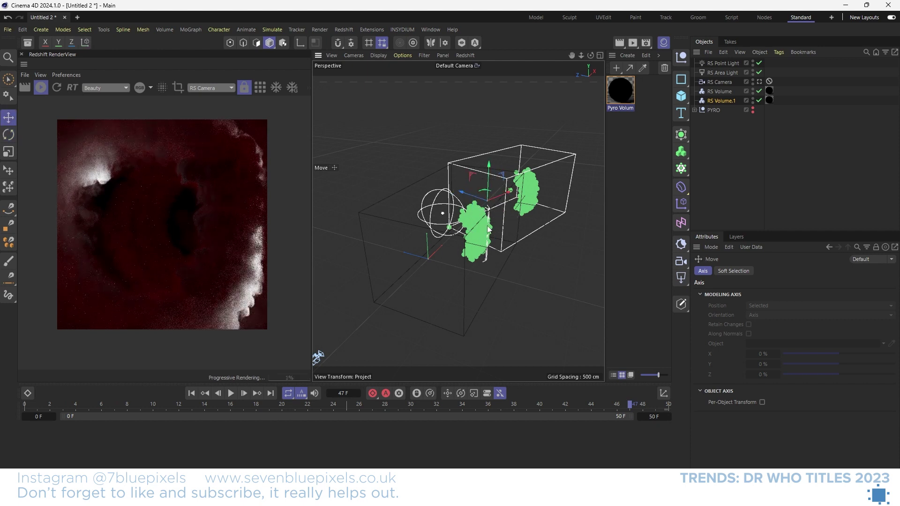
{"action": "key", "text": "w"}
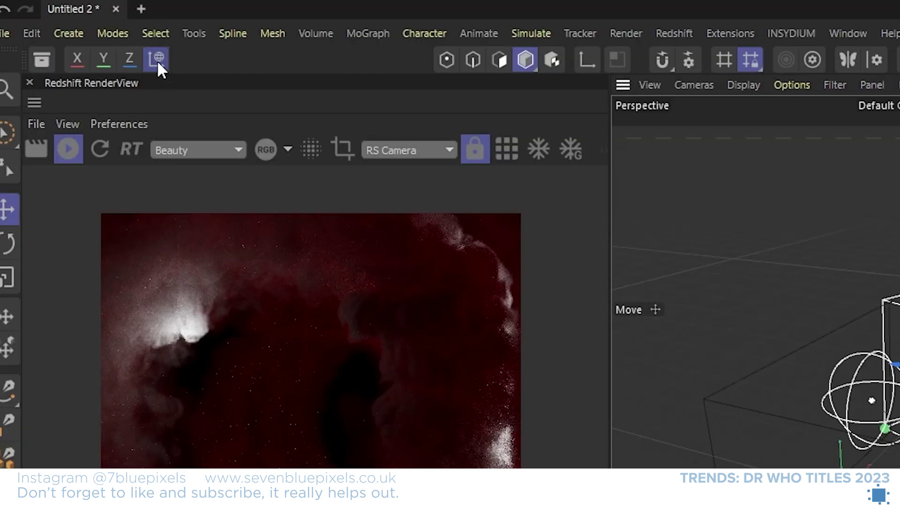
{"action": "left_click", "coordinate": [84, 43]}
{"action": "left_click", "coordinate": [157, 64]}
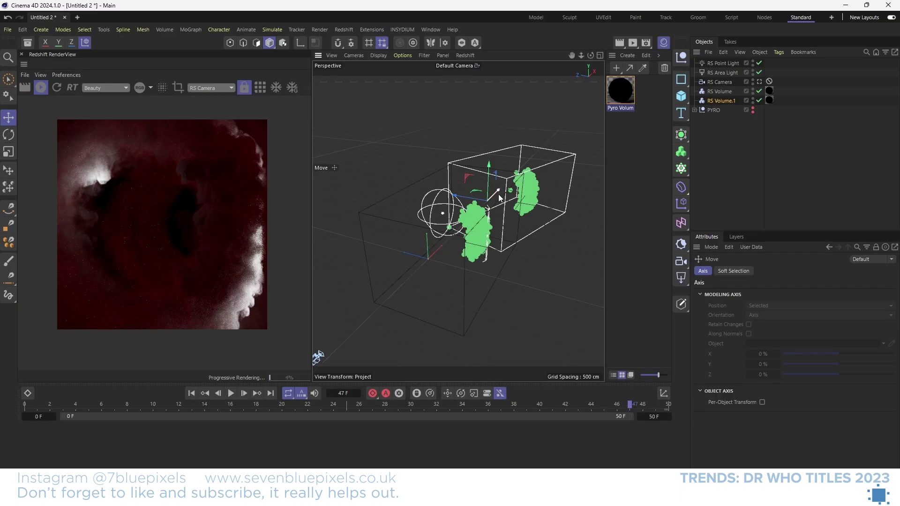
{"action": "left_click_drag", "start_coordinate": [499, 196], "coordinate": [464, 205]}
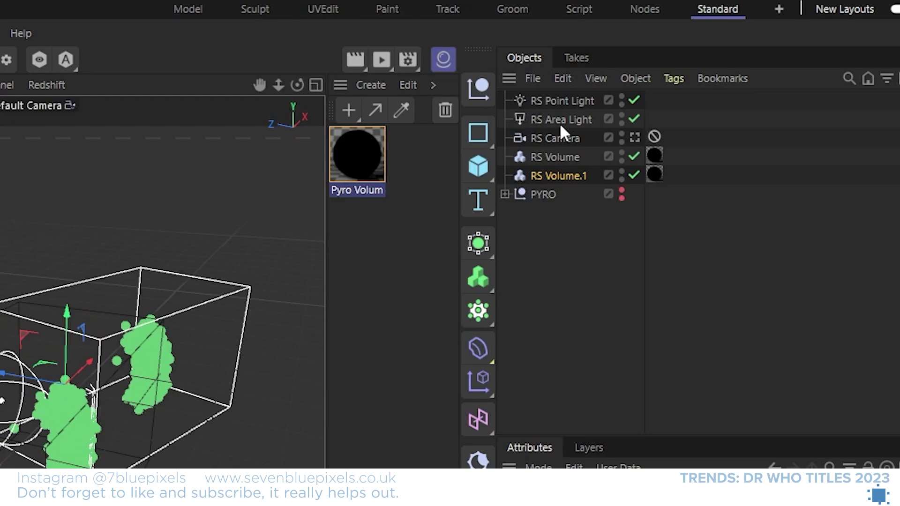
Step: Duplicate the RS Point Light and colour the copy amber with hue 44° and saturation 100%
{"action": "left_click_drag", "start_coordinate": [565, 98], "coordinate": [554, 196]}
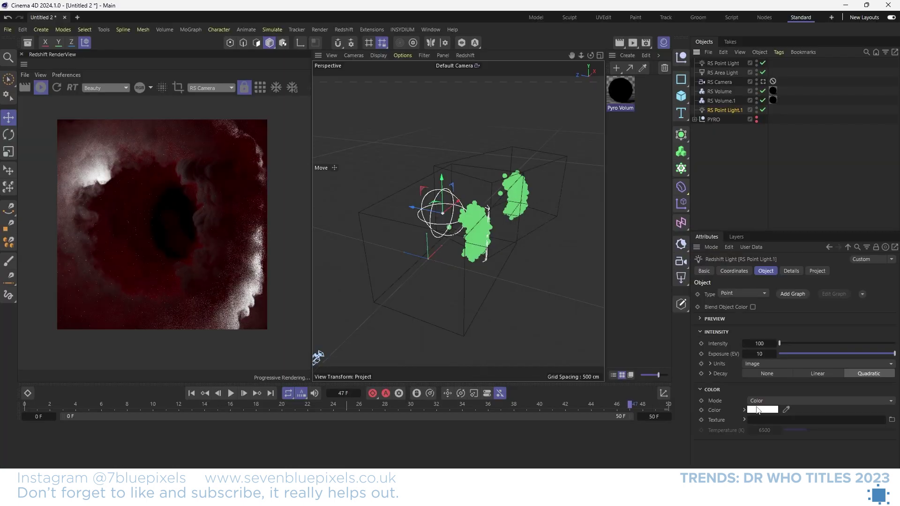
{"action": "left_click", "coordinate": [749, 385]}
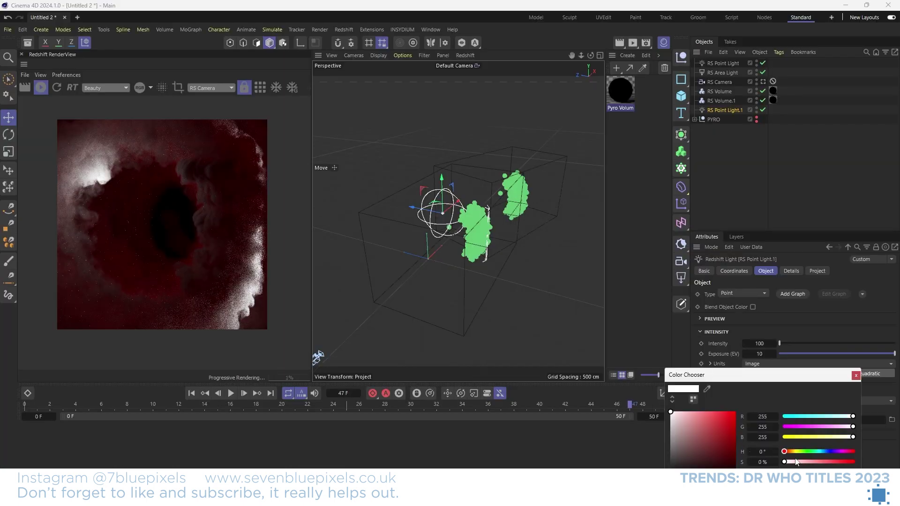
{"action": "left_click_drag", "start_coordinate": [788, 452], "coordinate": [850, 461]}
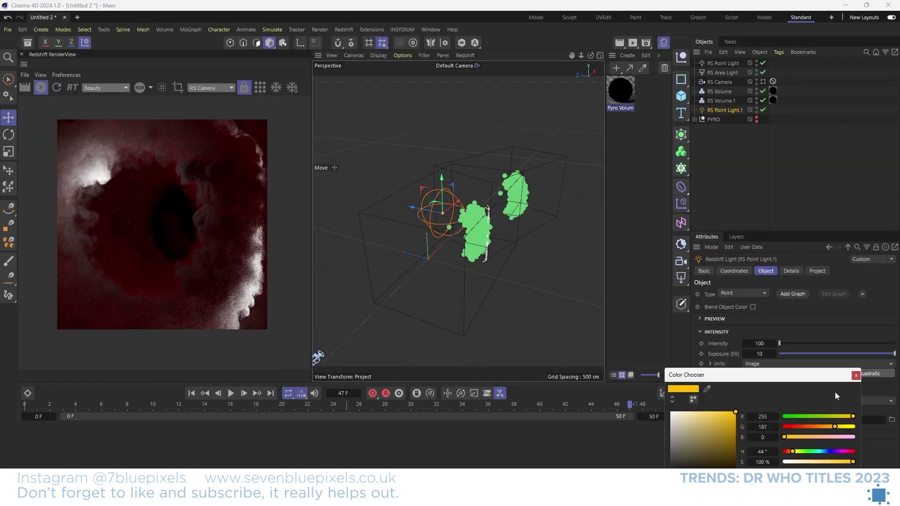
Step: Move the amber point light back into the tunnel so it sits beside the second smoke volume
{"action": "left_click_drag", "start_coordinate": [458, 201], "coordinate": [531, 180]}
{"action": "left_click_drag", "start_coordinate": [555, 151], "coordinate": [465, 216]}
{"action": "scroll", "coordinate": [421, 214], "scroll_direction": "up", "scroll_amount": 3}
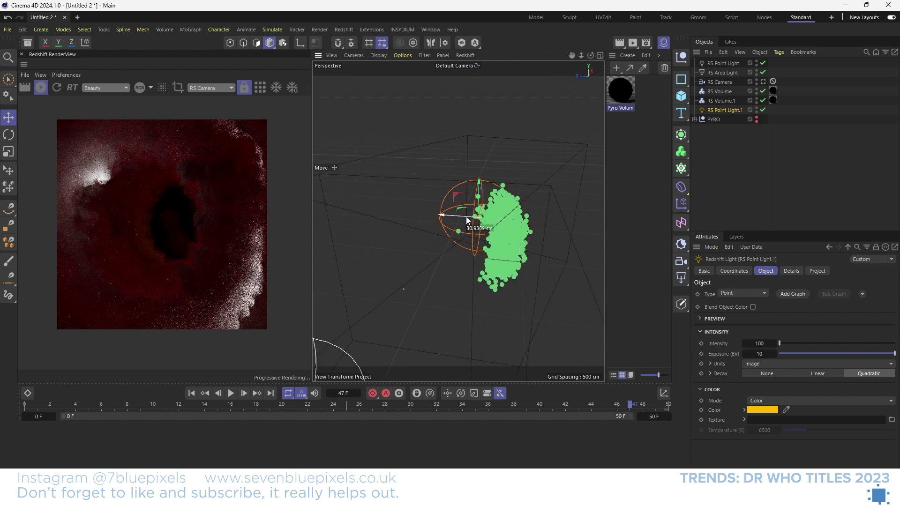
Step: Set the amber point light's exposure to 5 and its intensity to 10000
{"action": "left_click", "coordinate": [764, 344]}
{"action": "type", "text": "0"}
{"action": "key", "text": "Return"}
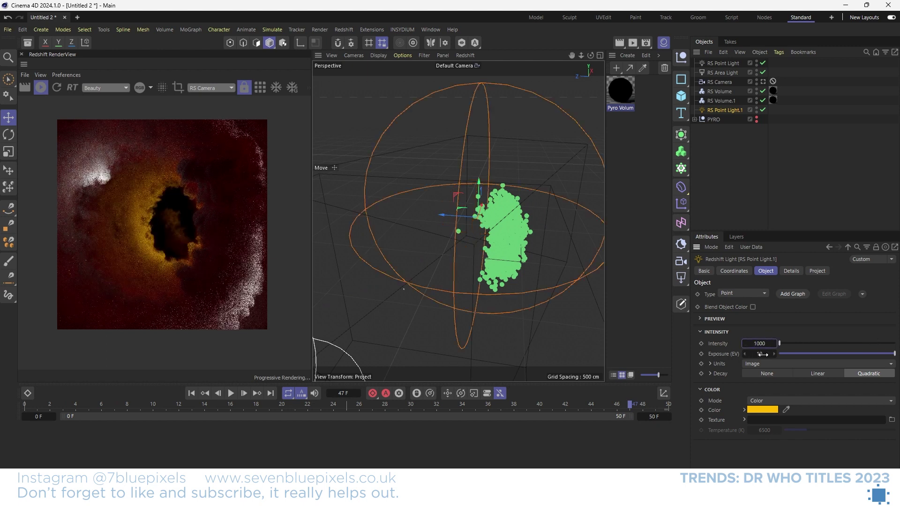
{"action": "left_click", "coordinate": [763, 353]}
{"action": "type", "text": "5"}
{"action": "key", "text": "Return"}
{"action": "left_click", "coordinate": [759, 344]}
{"action": "type", "text": "0"}
{"action": "key", "text": "Return"}
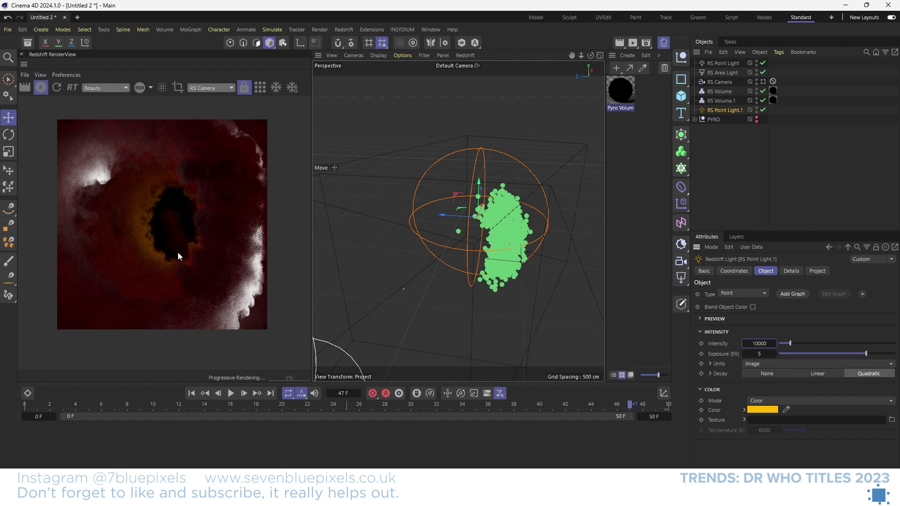
Step: Open the Pyro Volume material in the Node Editor and change its scatter tint to a pale orange
{"action": "left_click_drag", "start_coordinate": [435, 257], "coordinate": [452, 249], "text": "alt"}
{"action": "scroll", "coordinate": [453, 260], "scroll_direction": "down", "scroll_amount": 3}
{"action": "scroll", "coordinate": [454, 272], "scroll_direction": "up", "scroll_amount": 3}
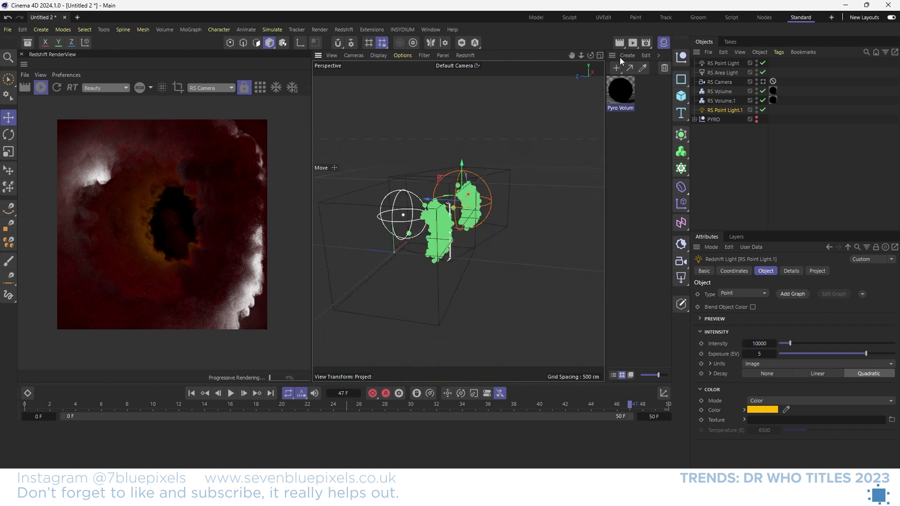
{"action": "double_click", "coordinate": [621, 92]}
{"action": "left_click_drag", "start_coordinate": [628, 86], "coordinate": [599, 62]}
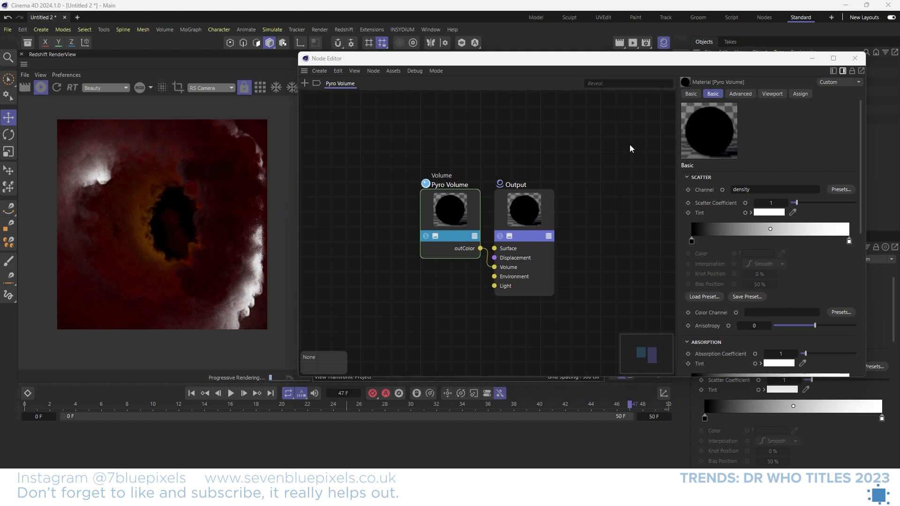
{"action": "left_click", "coordinate": [765, 214]}
{"action": "left_click", "coordinate": [728, 270]}
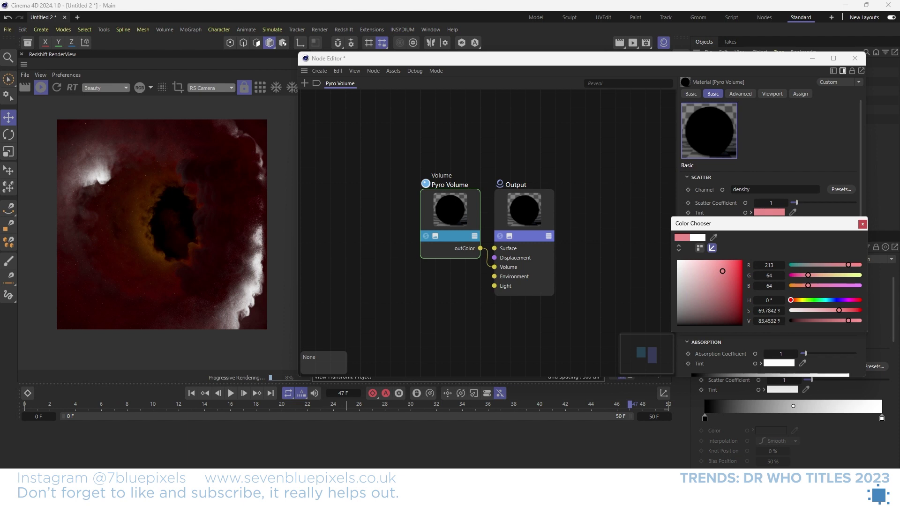
{"action": "left_click_drag", "start_coordinate": [814, 275], "coordinate": [798, 285]}
{"action": "left_click_drag", "start_coordinate": [849, 265], "coordinate": [853, 265]}
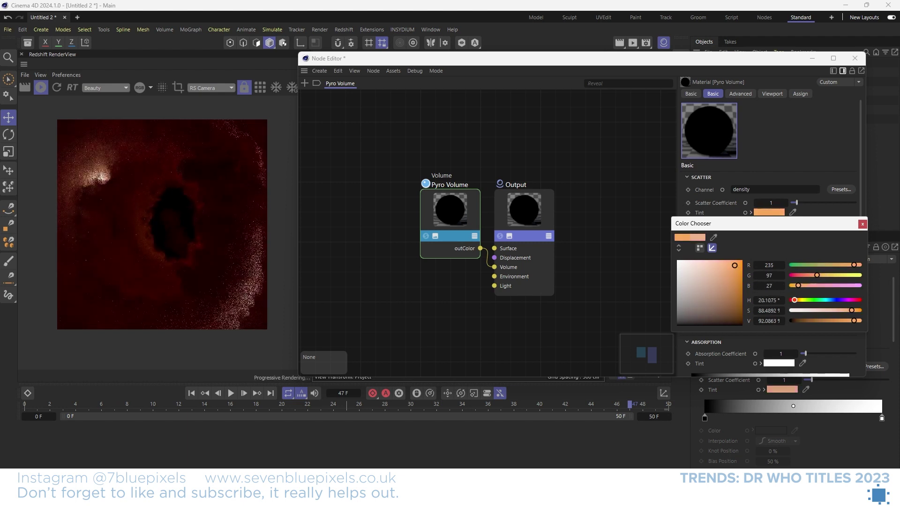
{"action": "left_click", "coordinate": [862, 224]}
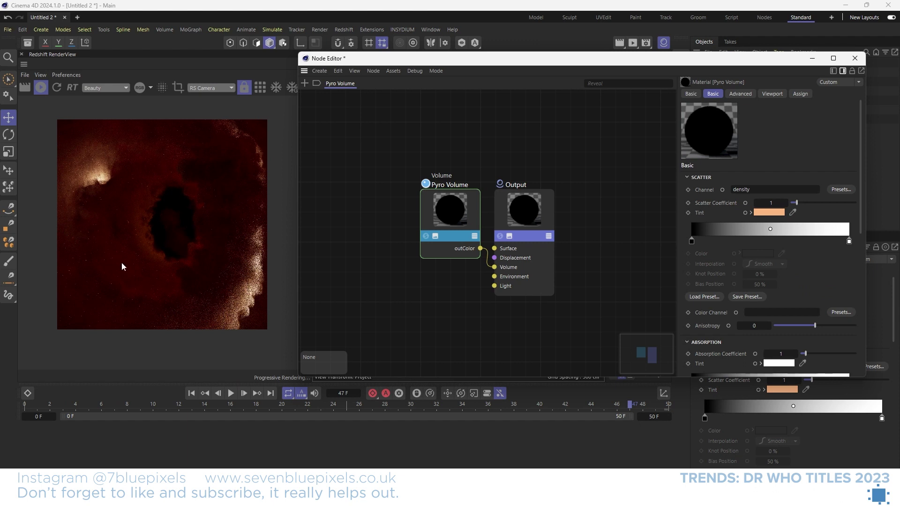
Step: Change the RS Area Light's colour to cyan
{"action": "left_click_drag", "start_coordinate": [715, 62], "coordinate": [485, 35]}
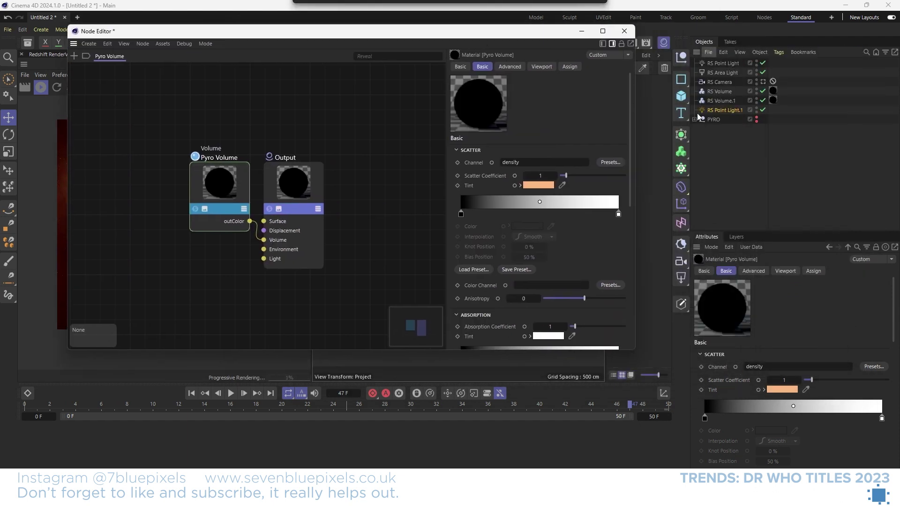
{"action": "left_click", "coordinate": [726, 73]}
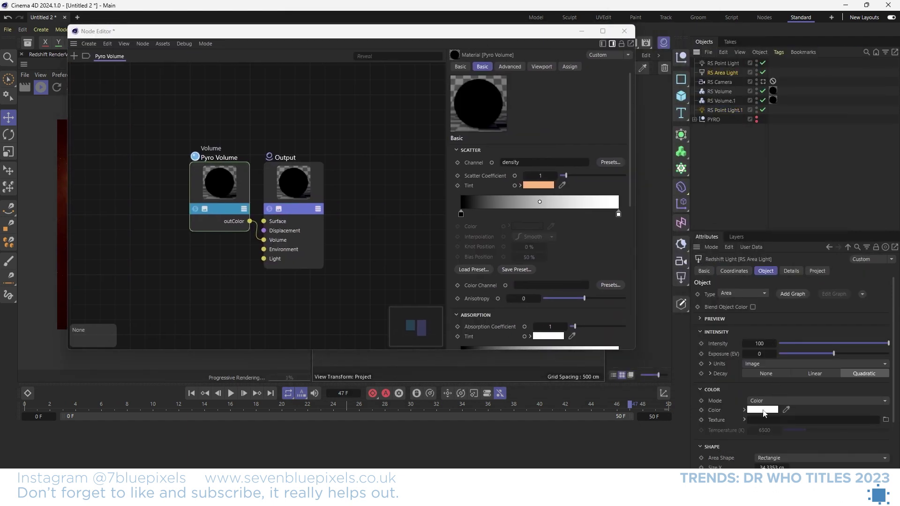
{"action": "left_click", "coordinate": [764, 413]}
{"action": "left_click_drag", "start_coordinate": [808, 412], "coordinate": [785, 411]}
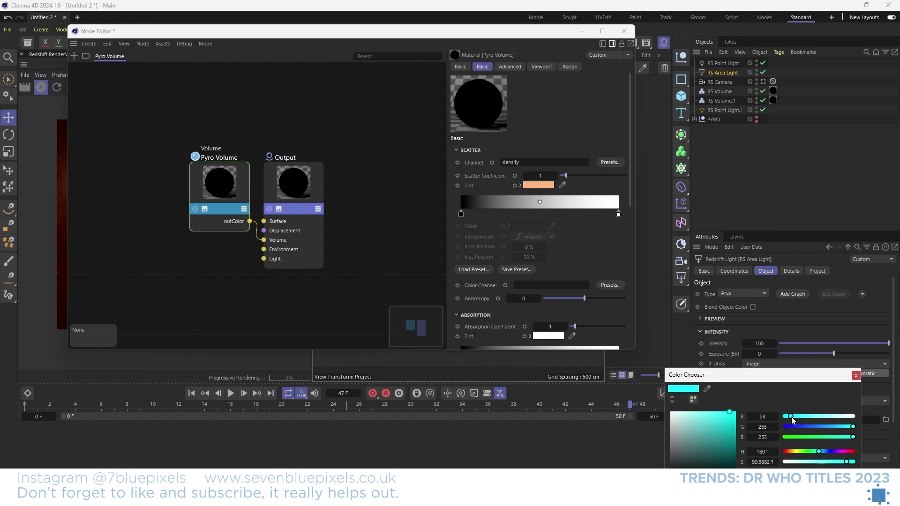
{"action": "left_click", "coordinate": [855, 375]}
Step: Change the first RS Point Light's colour to green with hue 105° and saturation 100%
{"action": "left_click", "coordinate": [727, 66]}
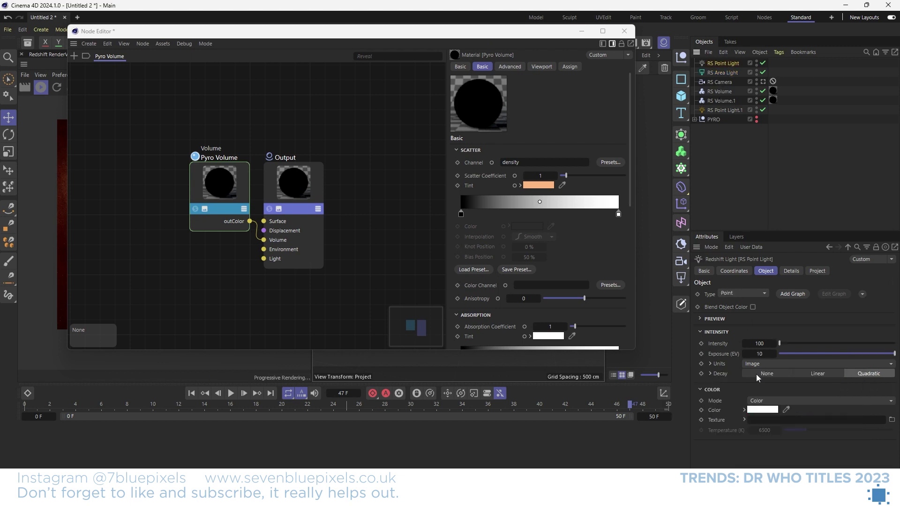
{"action": "left_click", "coordinate": [762, 410]}
{"action": "left_click", "coordinate": [803, 451]}
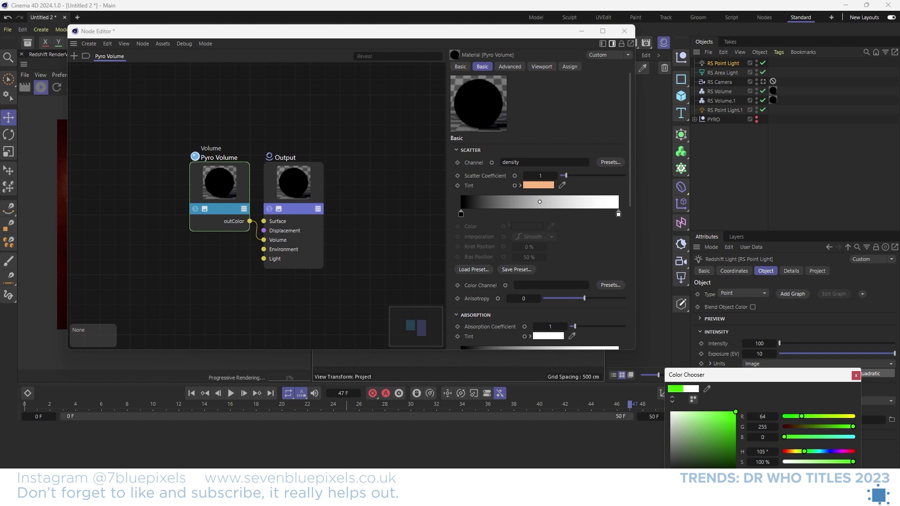
{"action": "left_click", "coordinate": [856, 375]}
Step: Adjust the RS Area Light's intensity and re-render the RenderView with bucket rendering
{"action": "left_click_drag", "start_coordinate": [398, 38], "coordinate": [669, 50]}
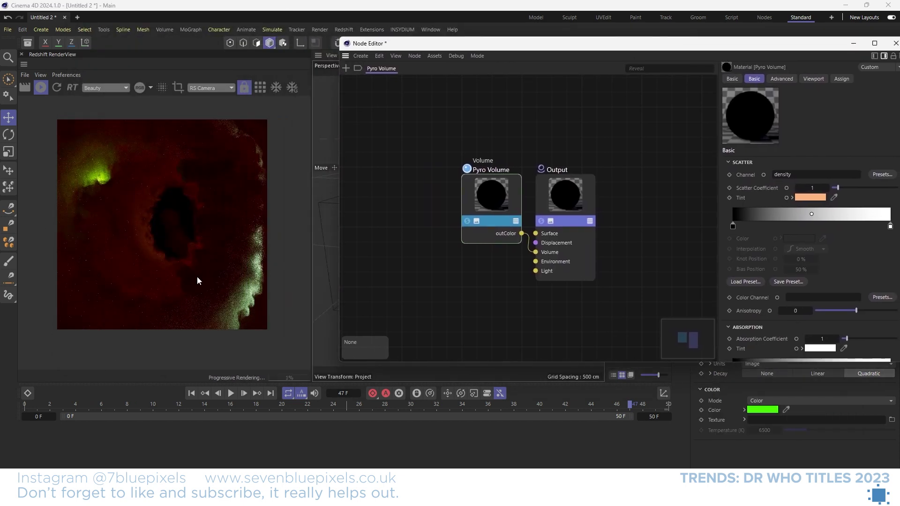
{"action": "left_click_drag", "start_coordinate": [762, 51], "coordinate": [570, 78]}
{"action": "left_click", "coordinate": [732, 71]}
{"action": "left_click", "coordinate": [769, 343]}
{"action": "left_click_drag", "start_coordinate": [437, 74], "coordinate": [640, 59]}
{"action": "key", "text": "ctrl+r"}
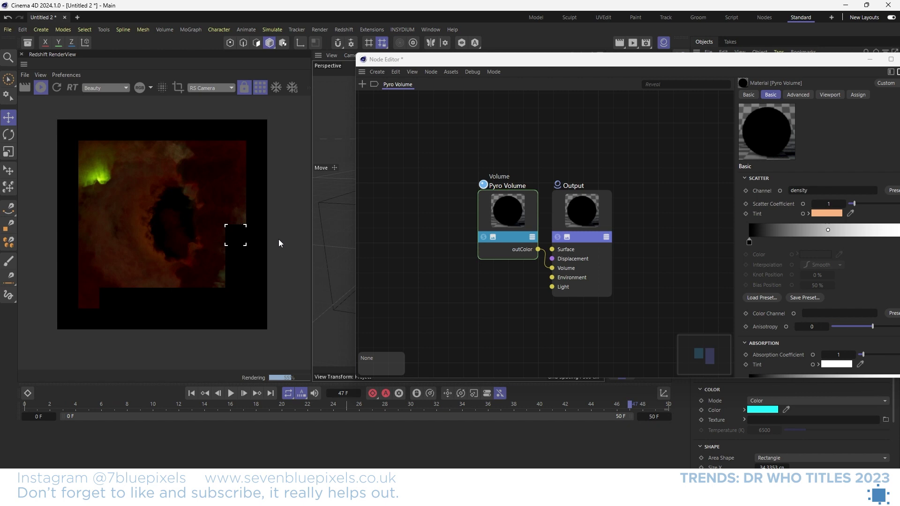
Step: Try shifting the black knot of the Pyro Volume's absorption ramp to 47.619 %
{"action": "left_click_drag", "start_coordinate": [820, 60], "coordinate": [700, 35]}
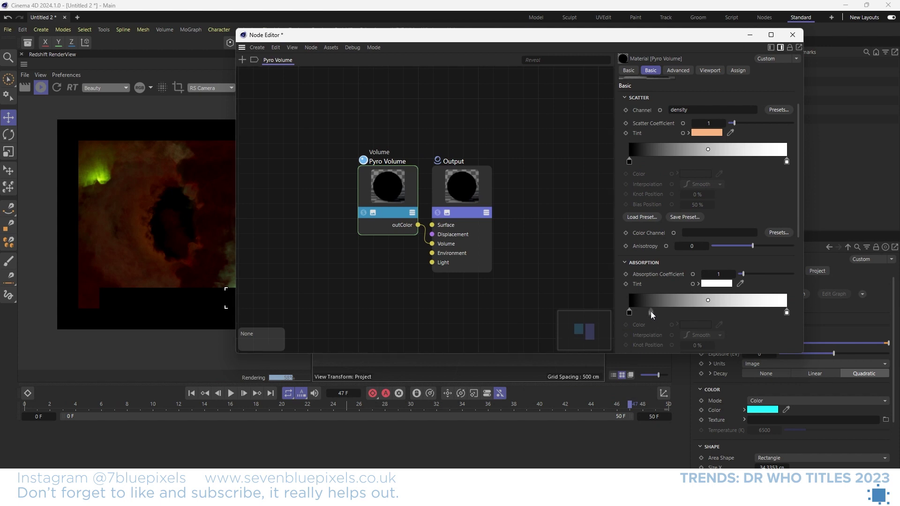
{"action": "left_click_drag", "start_coordinate": [651, 312], "coordinate": [704, 312]}
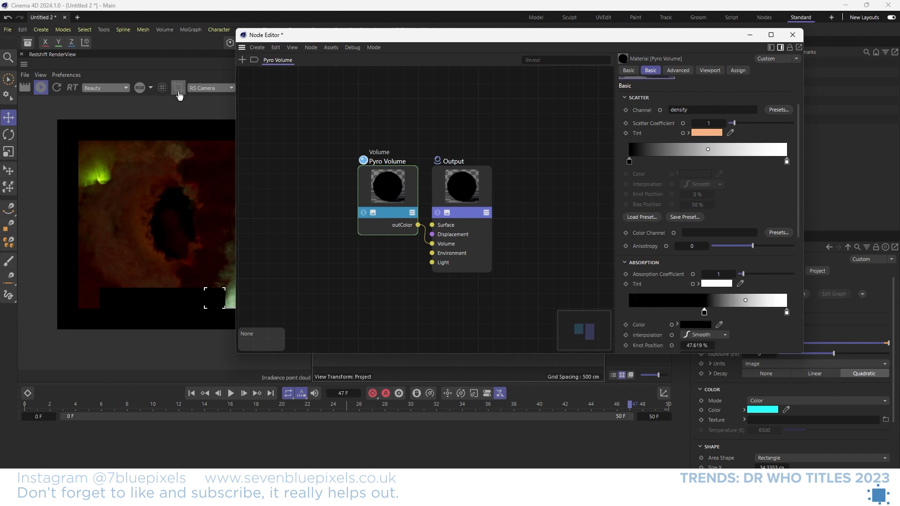
{"action": "left_click_drag", "start_coordinate": [282, 35], "coordinate": [374, 42]}
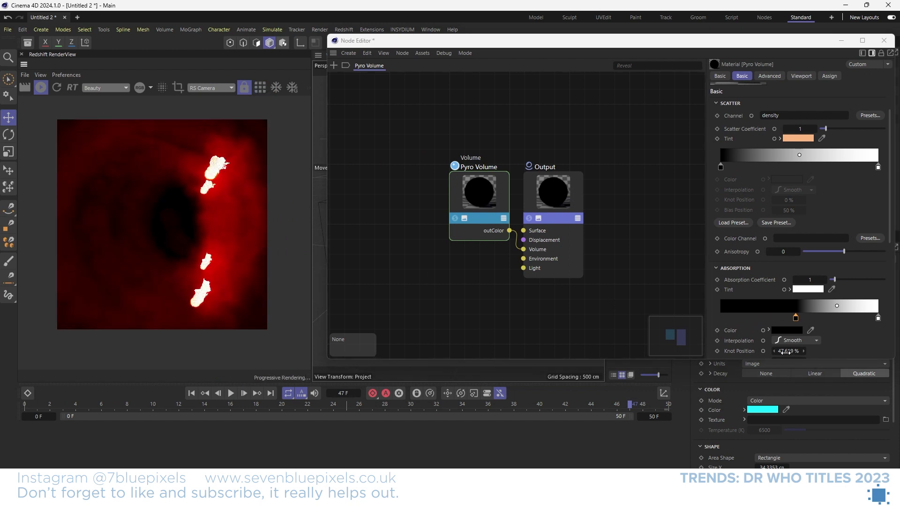
Step: Return the absorption ramp's black knot to the start and pull its white knot in towards the dark end
{"action": "left_click_drag", "start_coordinate": [796, 318], "coordinate": [717, 297]}
{"action": "scroll", "coordinate": [766, 314], "scroll_direction": "down", "scroll_amount": 1}
{"action": "left_click_drag", "start_coordinate": [878, 296], "coordinate": [779, 296]}
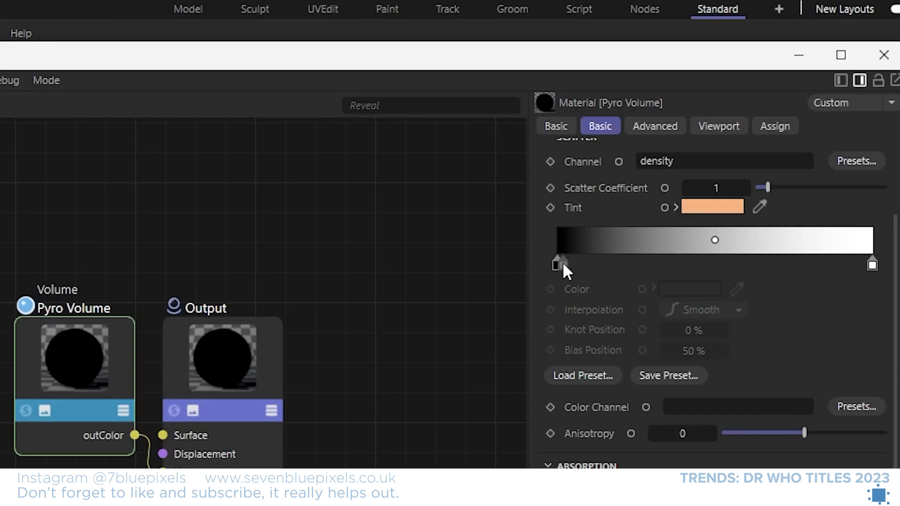
Step: Try shifting the Pyro Volume's scatter ramp knots, pulling the white knot in to 35.7143 %, and undo the change
{"action": "left_click_drag", "start_coordinate": [563, 264], "coordinate": [654, 263]}
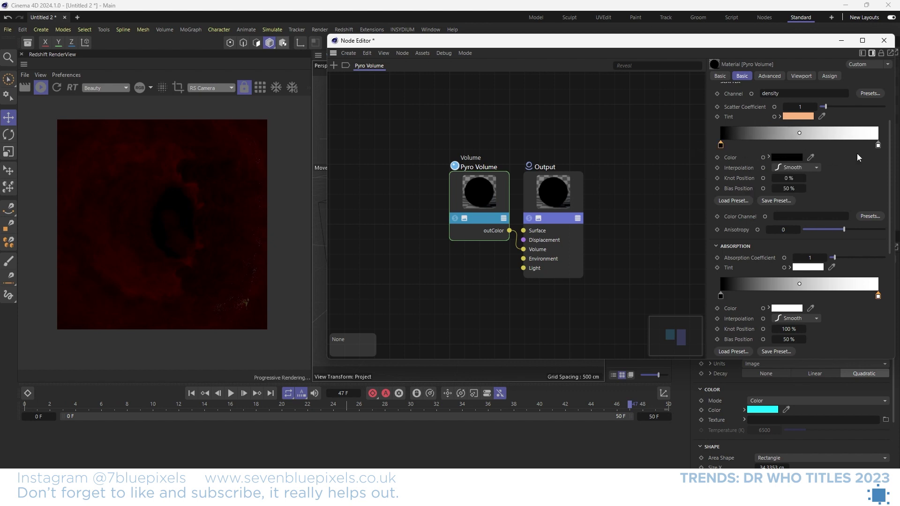
{"action": "left_click_drag", "start_coordinate": [877, 145], "coordinate": [777, 148]}
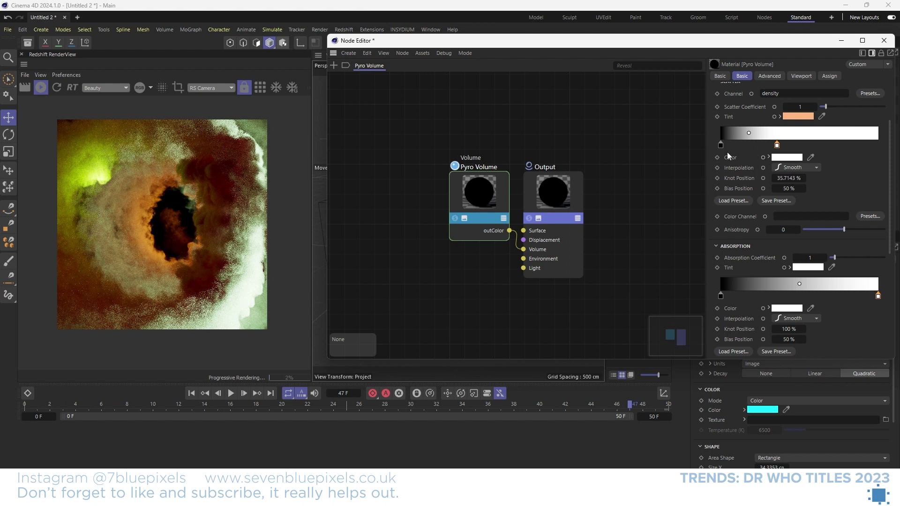
{"action": "key", "text": "ctrl+z"}
{"action": "left_click", "coordinate": [884, 41]}
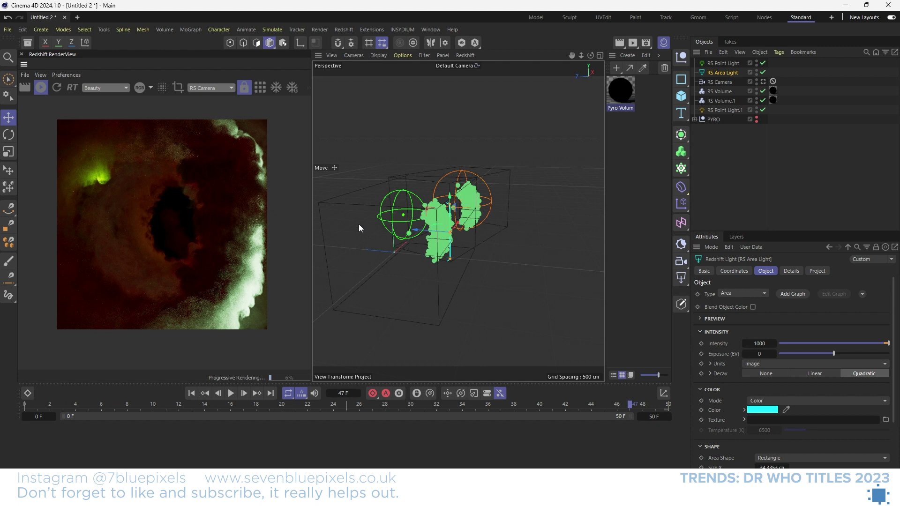
Step: Add a Beauty AOV through the RS AOV Manager in the advanced Redshift render settings
{"action": "left_click", "coordinate": [647, 43]}
{"action": "left_click_drag", "start_coordinate": [648, 43], "coordinate": [227, 47]}
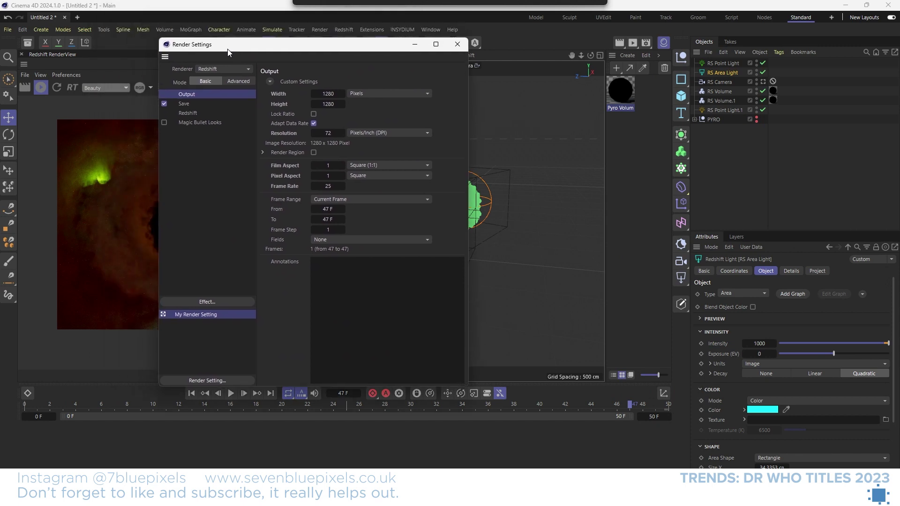
{"action": "left_click", "coordinate": [189, 114]}
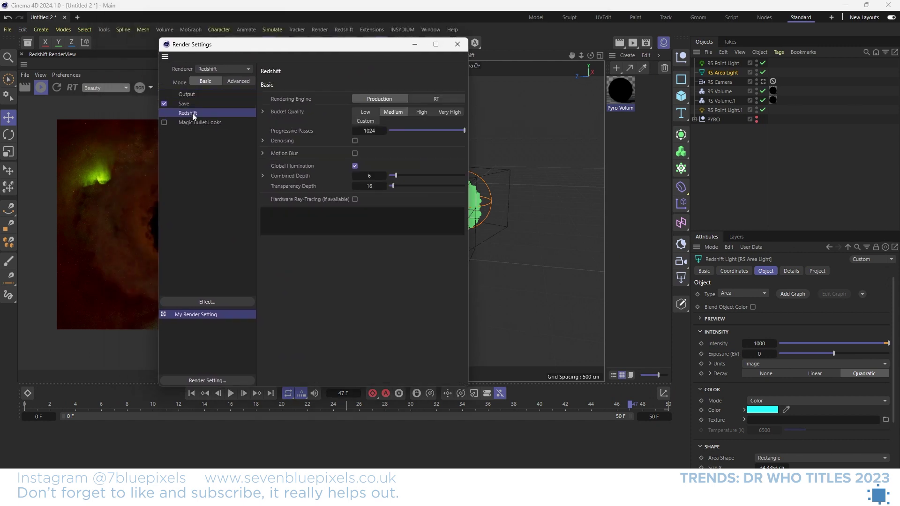
{"action": "left_click", "coordinate": [239, 81]}
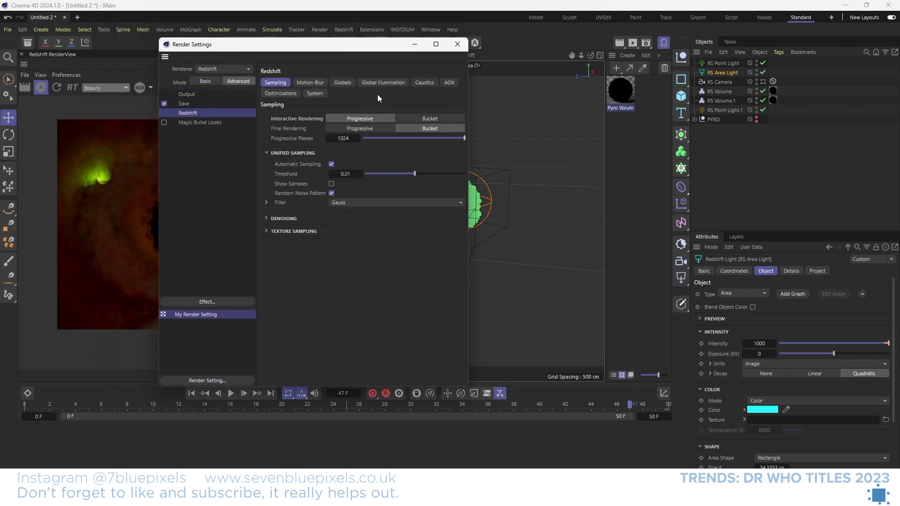
{"action": "left_click", "coordinate": [449, 82]}
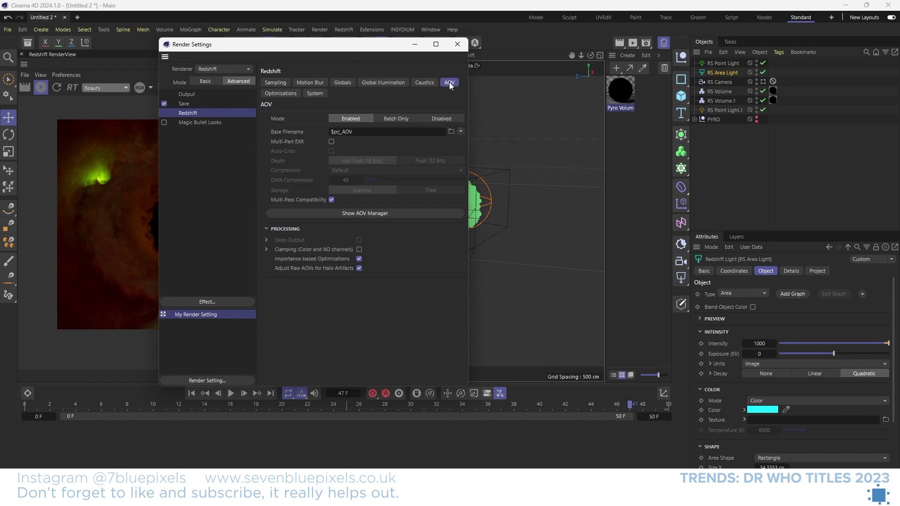
{"action": "left_click", "coordinate": [384, 212]}
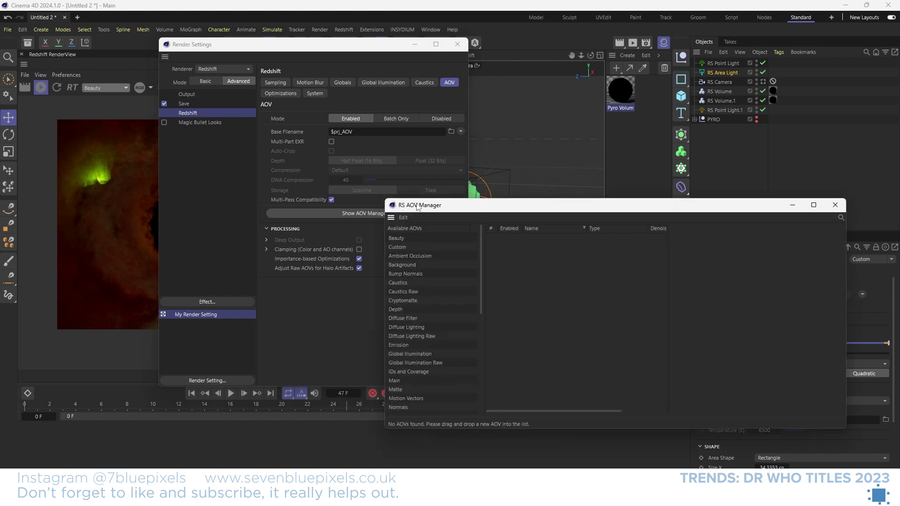
{"action": "left_click_drag", "start_coordinate": [472, 209], "coordinate": [188, 86]}
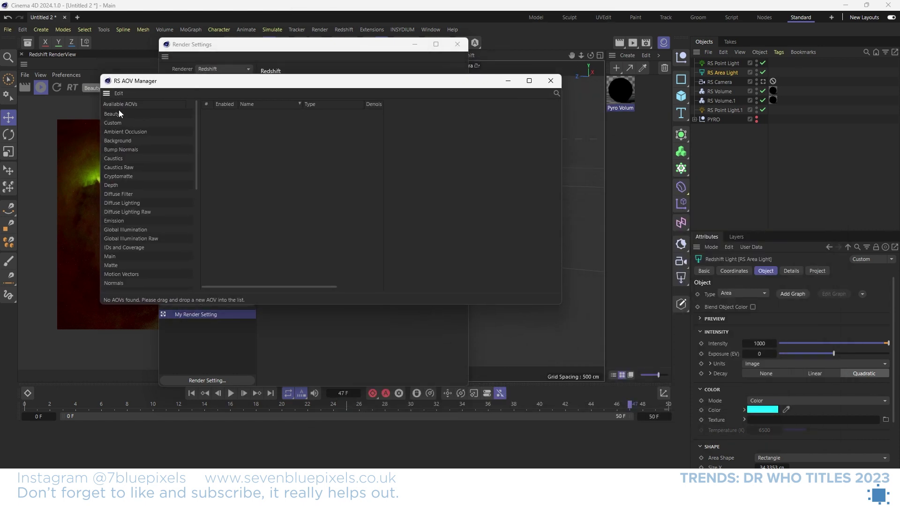
{"action": "left_click_drag", "start_coordinate": [115, 112], "coordinate": [321, 167]}
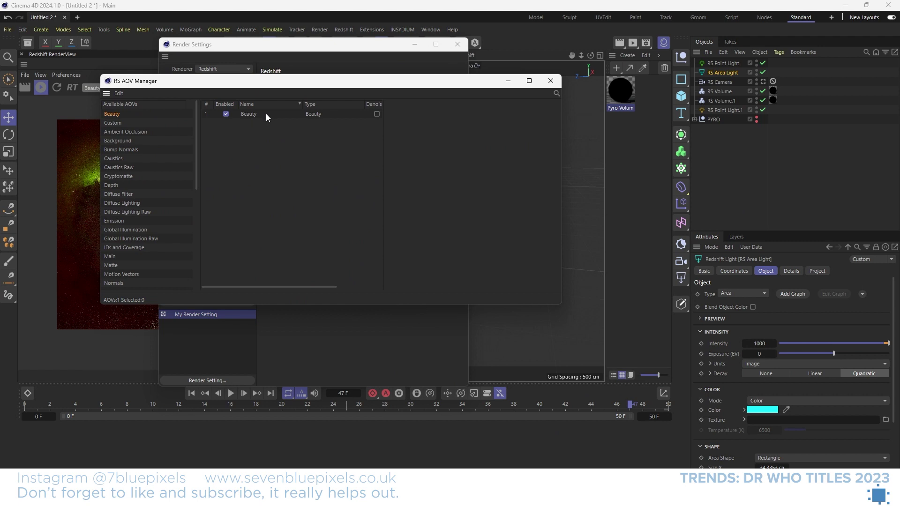
{"action": "left_click", "coordinate": [250, 115]}
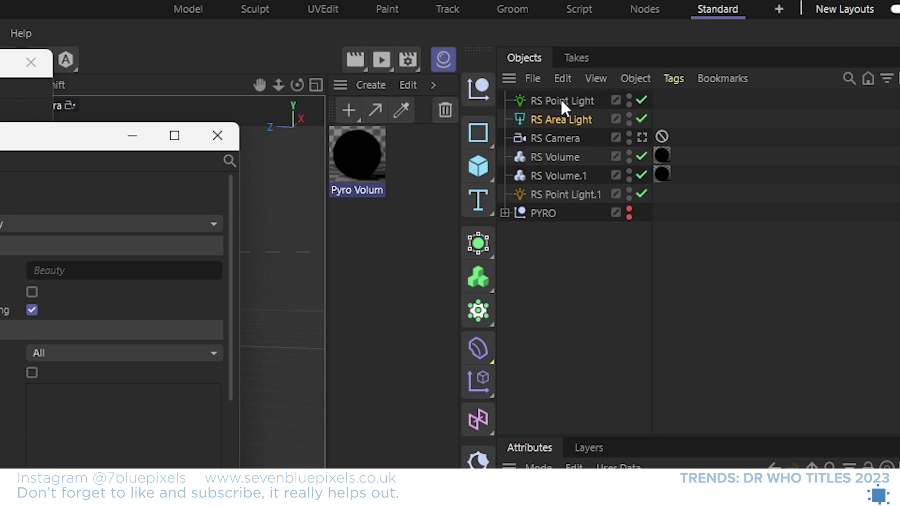
Step: Assign the first RS Point Light to a new AOV light group named "Green Point Light"
{"action": "left_click", "coordinate": [722, 64]}
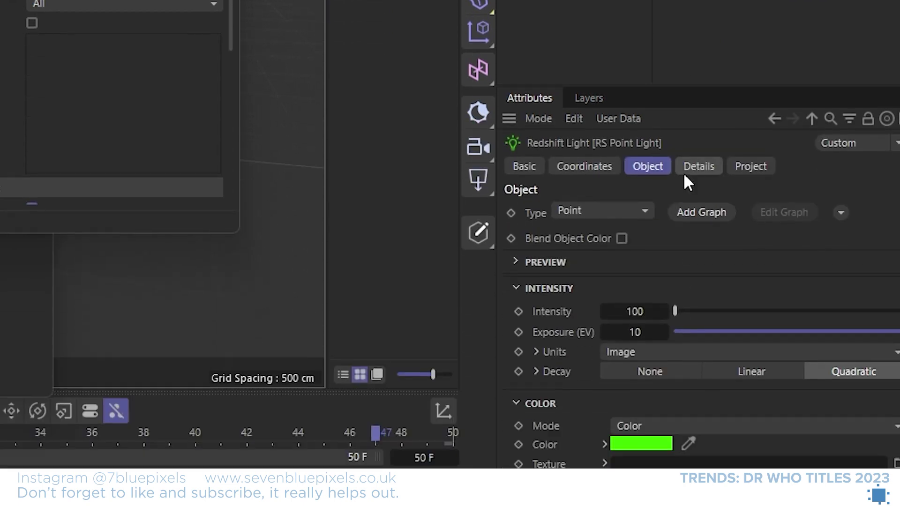
{"action": "left_click", "coordinate": [706, 104]}
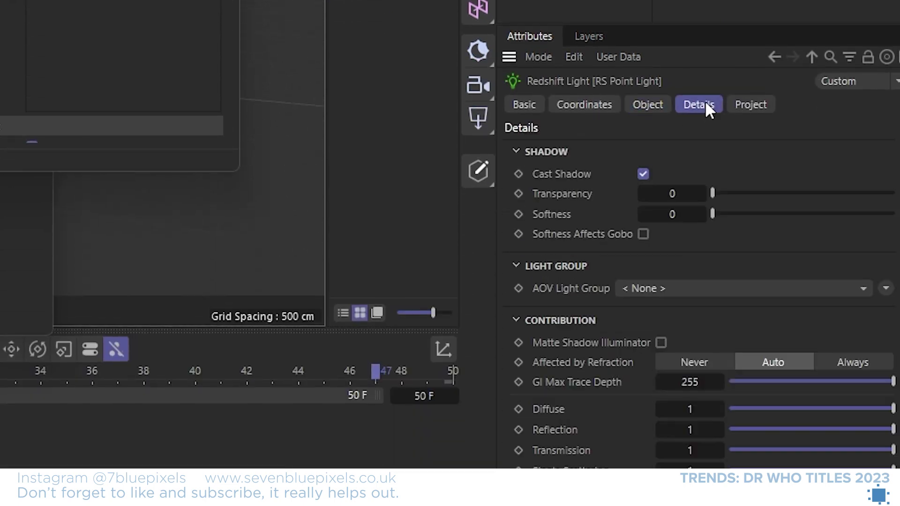
{"action": "left_click", "coordinate": [845, 288]}
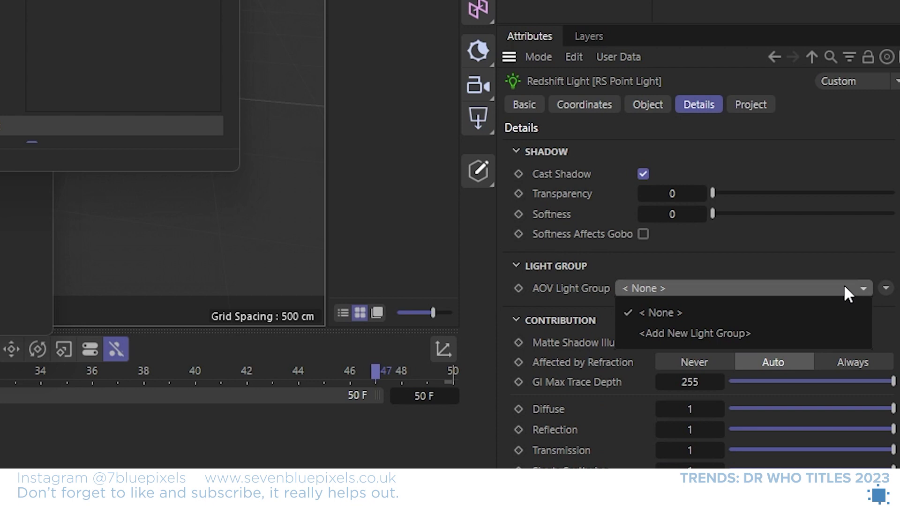
{"action": "left_click", "coordinate": [755, 331]}
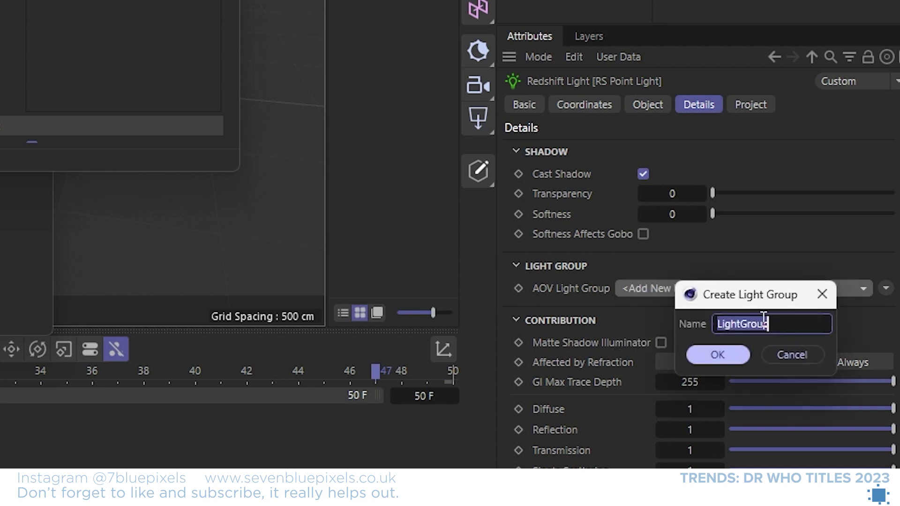
{"action": "type", "text": "Green Point Light"}
{"action": "key", "text": "Return"}
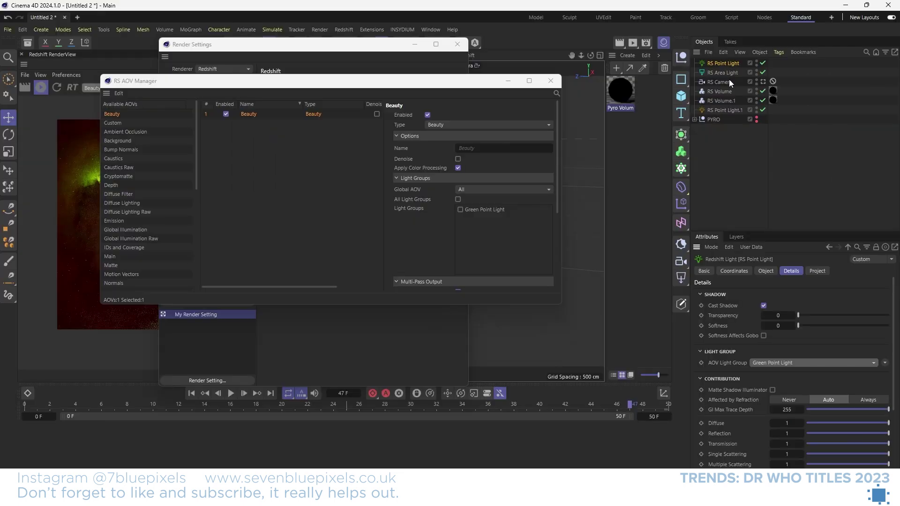
Step: Assign the RS Area Light to a new AOV light group named "Blue area Light"
{"action": "left_click", "coordinate": [790, 271]}
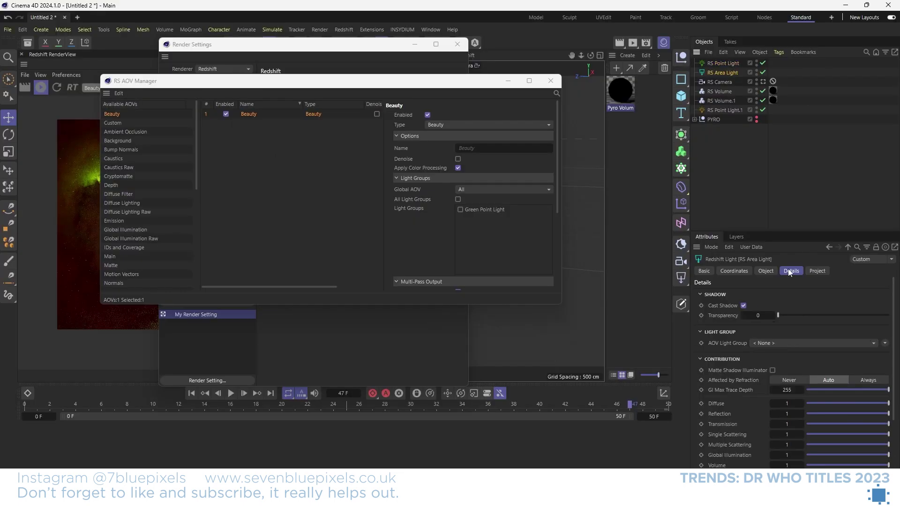
{"action": "left_click", "coordinate": [865, 346]}
{"action": "left_click", "coordinate": [838, 354]}
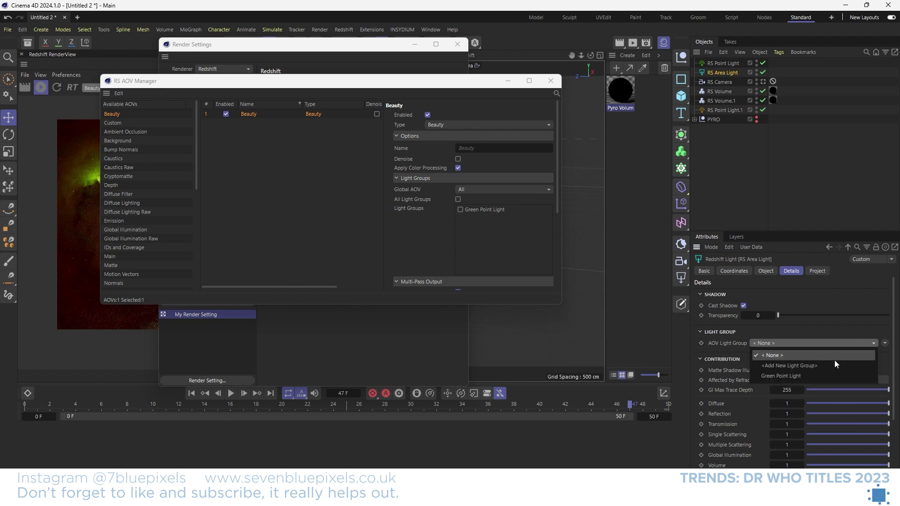
{"action": "type", "text": "B"}
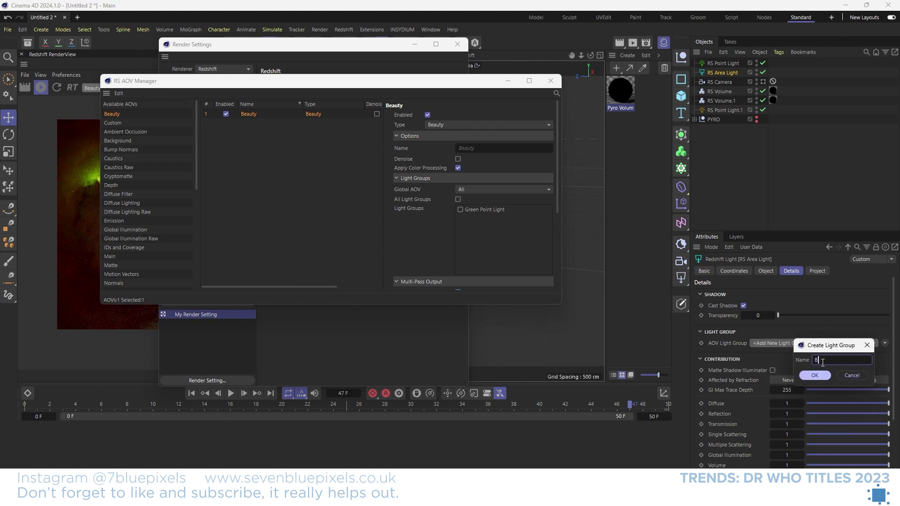
{"action": "type", "text": "lue area Light"}
{"action": "key", "text": "Return"}
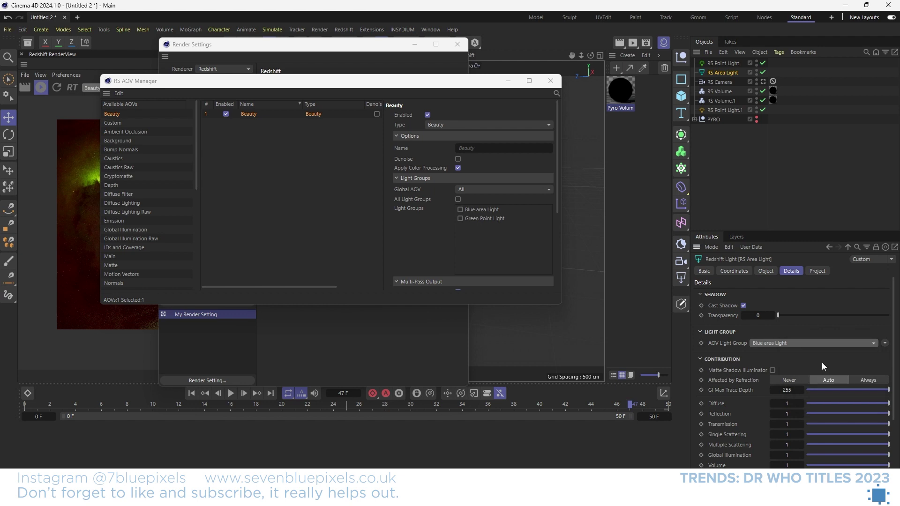
Step: Assign RS Point Light.1 to a new AOV light group named "Background sun Light"
{"action": "left_click", "coordinate": [728, 109]}
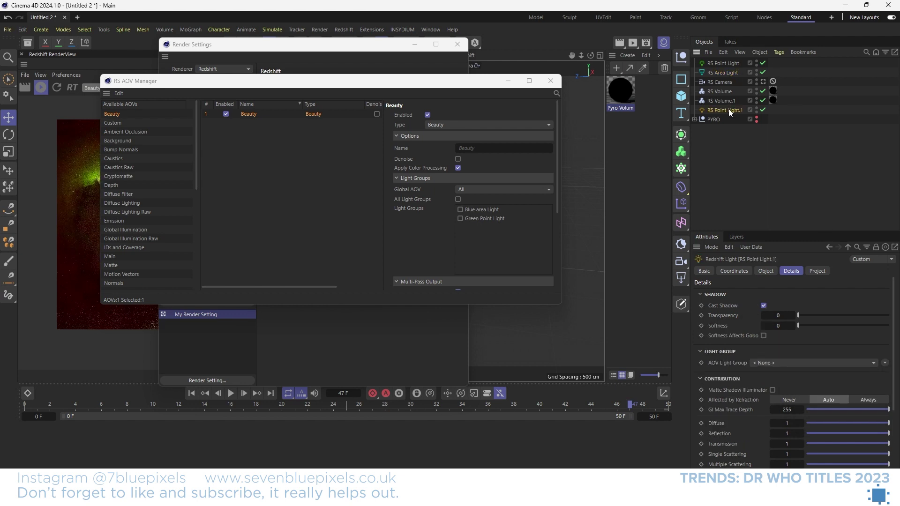
{"action": "left_click", "coordinate": [811, 363]}
{"action": "left_click", "coordinate": [800, 383]}
{"action": "type", "text": "Background sun Lig"}
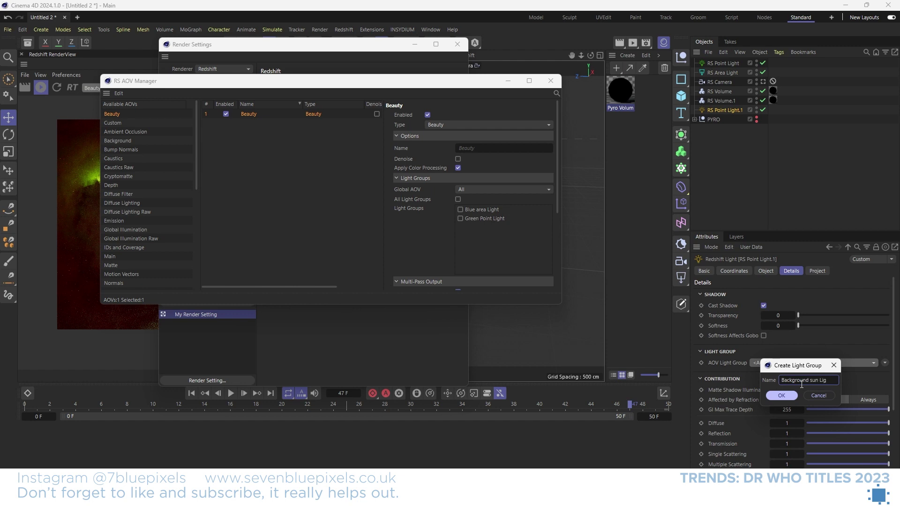
{"action": "type", "text": "ht"}
{"action": "key", "text": "Return"}
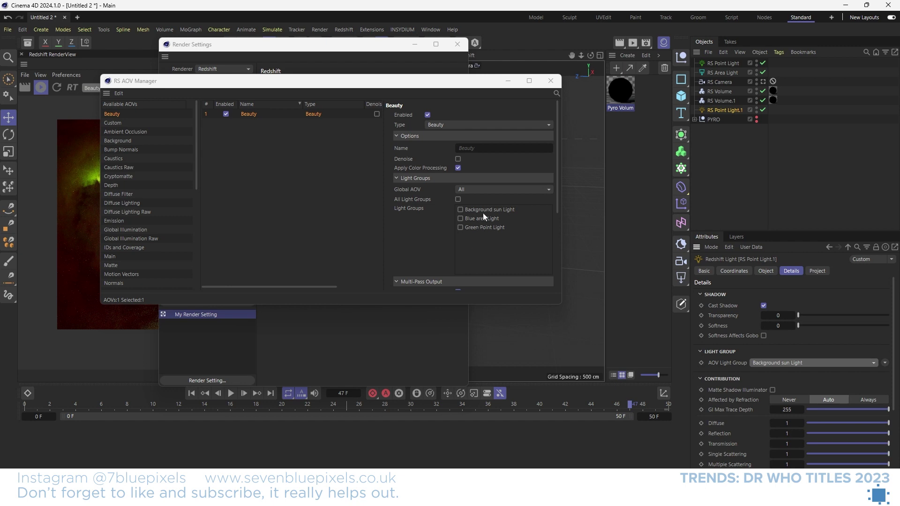
Step: Enable All Light Groups for the Beauty AOV and close the AOV manager and render settings
{"action": "left_click", "coordinate": [457, 199]}
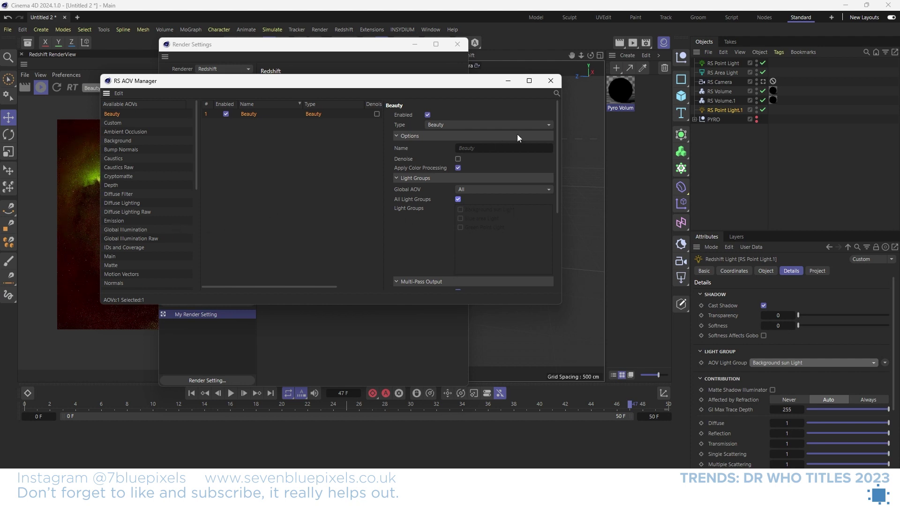
{"action": "left_click", "coordinate": [549, 82]}
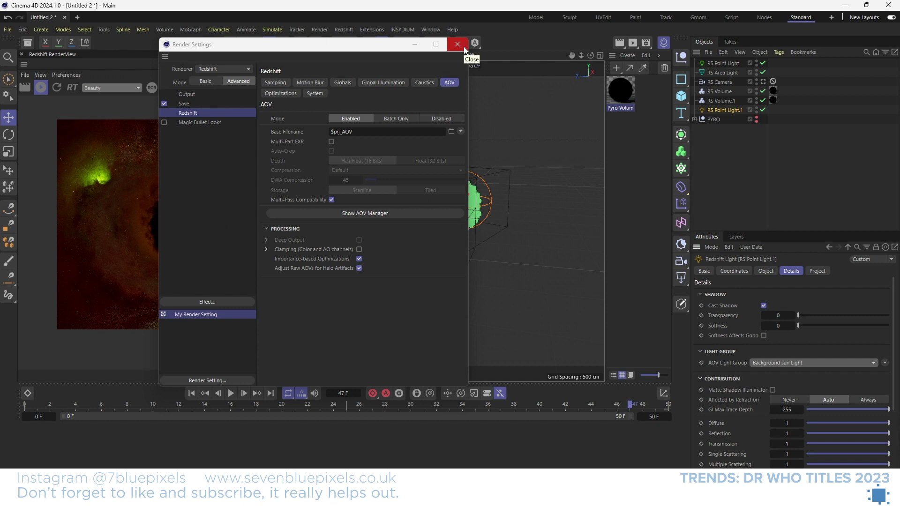
{"action": "left_click", "coordinate": [456, 44]}
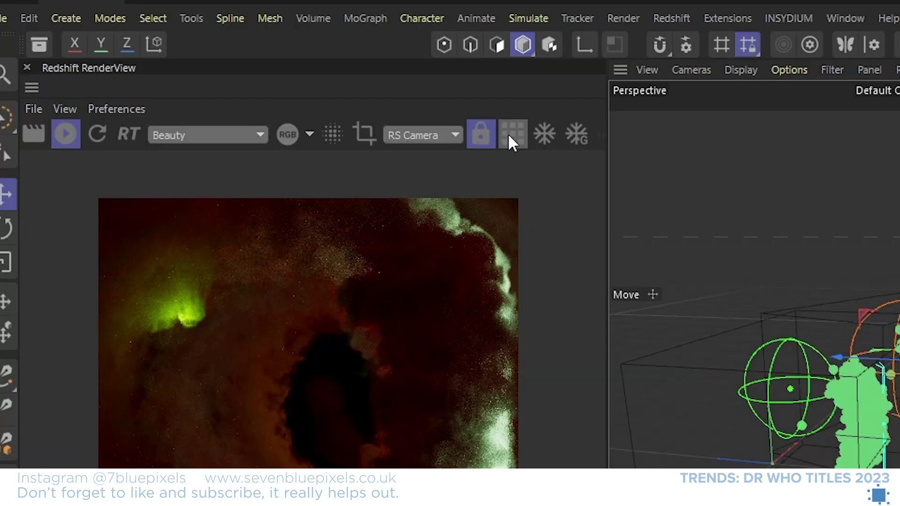
Step: Preview the Background sun Light beauty pass in the RenderView with bucket rendering, and return to progressive rendering
{"action": "left_click", "coordinate": [260, 88]}
{"action": "left_click", "coordinate": [204, 132]}
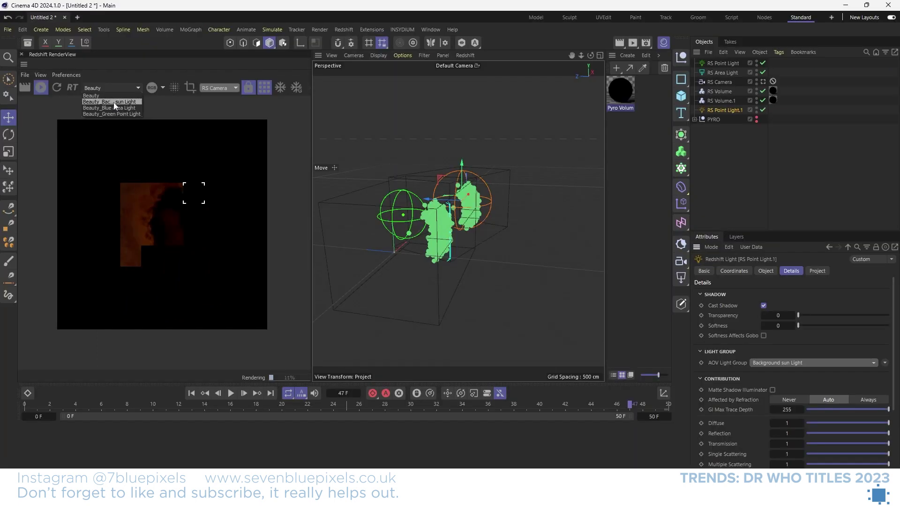
{"action": "left_click", "coordinate": [210, 162]}
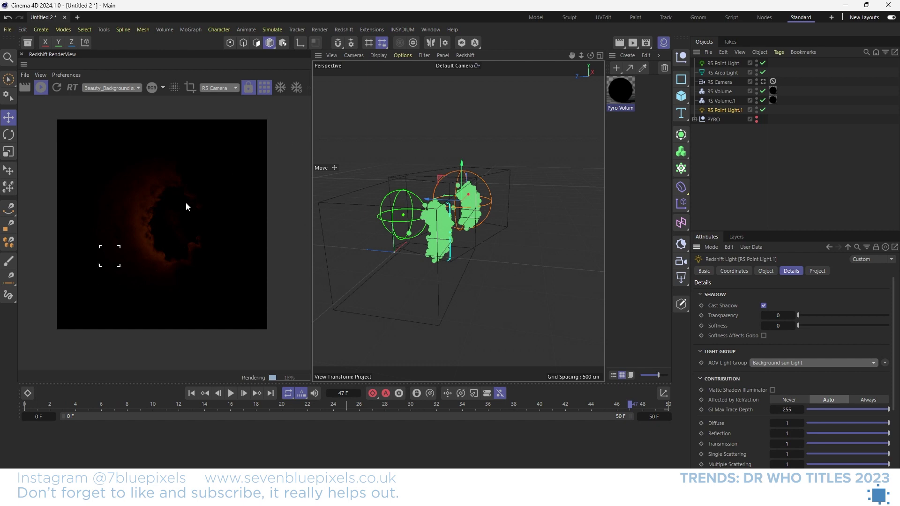
{"action": "left_click", "coordinate": [265, 86]}
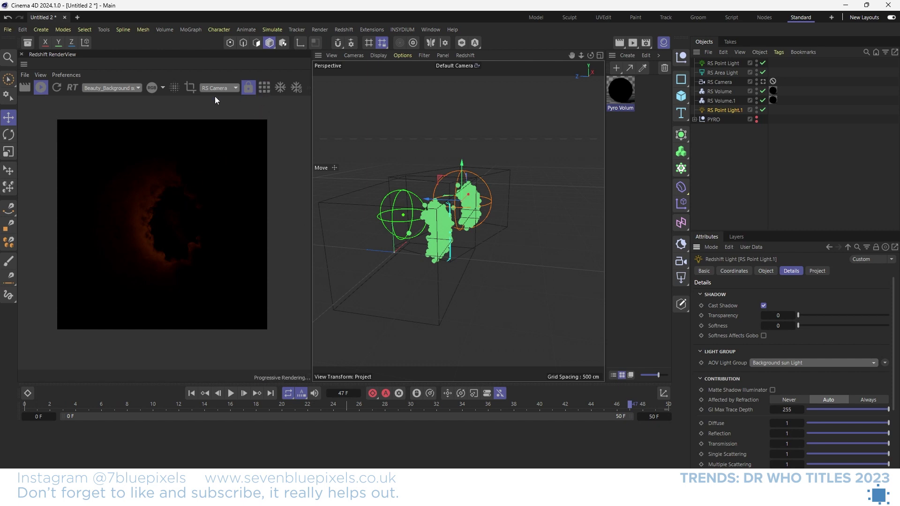
Step: Inspect the Blue area Light and Green Point Light beauty passes one after the other in the RenderView
{"action": "left_click", "coordinate": [127, 88]}
{"action": "left_click", "coordinate": [131, 106]}
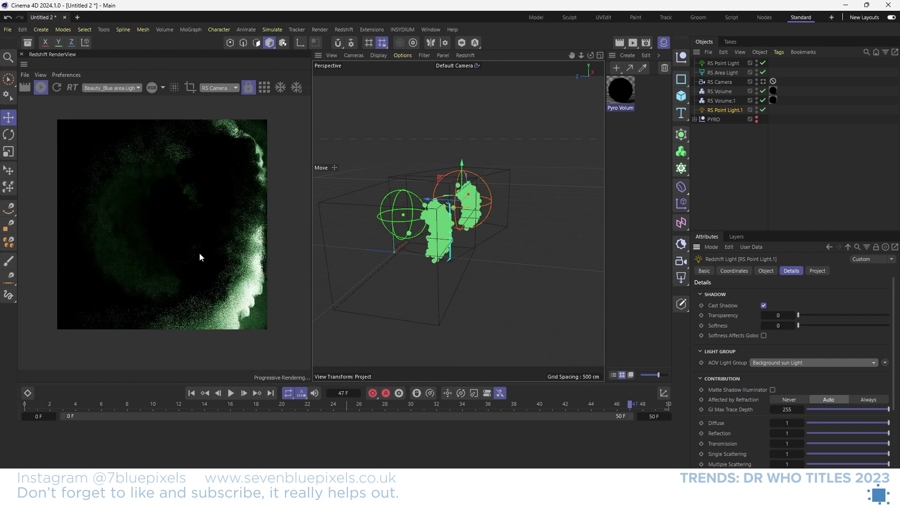
{"action": "left_click", "coordinate": [112, 86]}
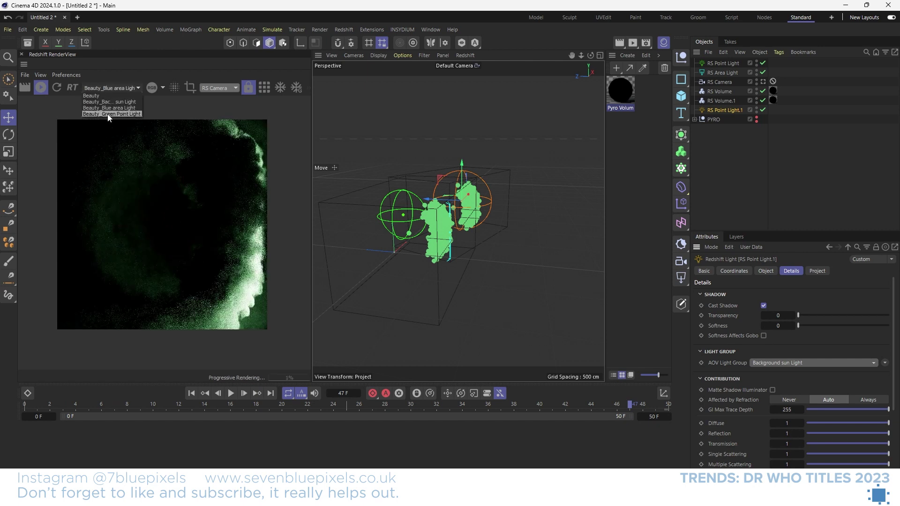
{"action": "left_click", "coordinate": [113, 113]}
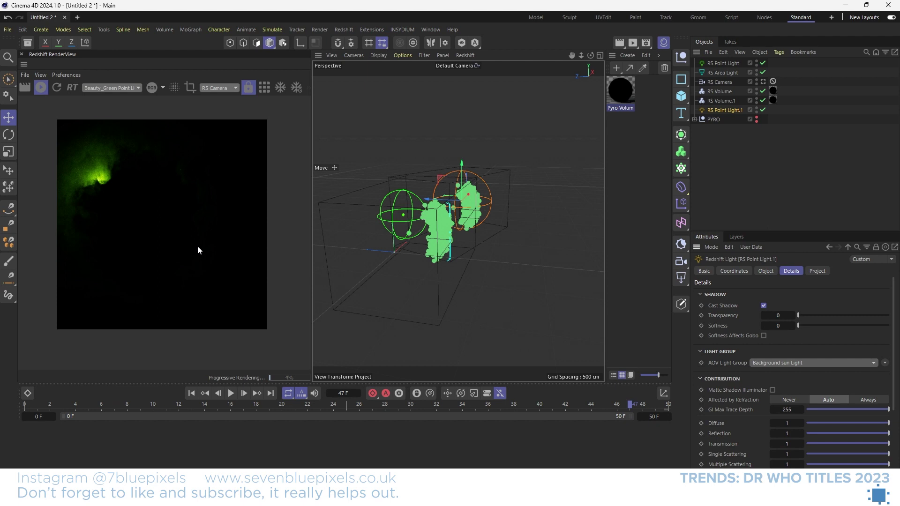
{"action": "scroll", "coordinate": [212, 207], "scroll_direction": "up", "scroll_amount": 2}
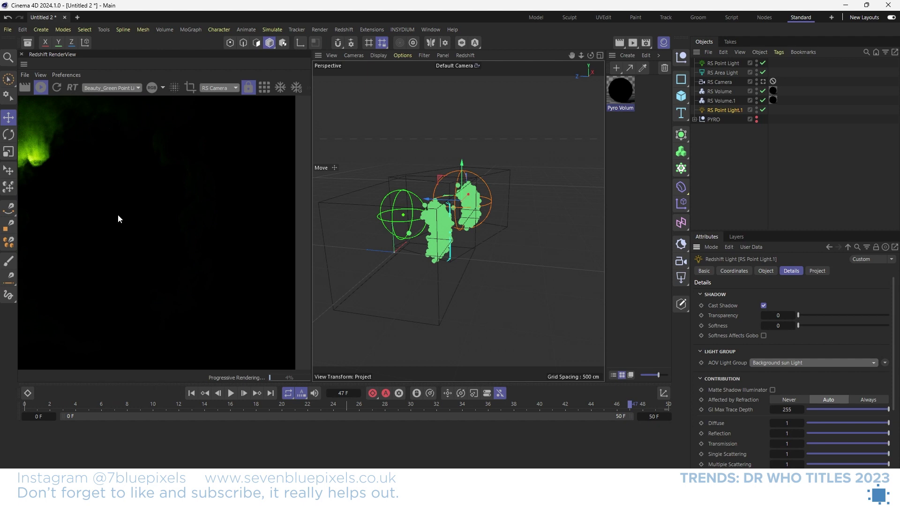
{"action": "middle_click_drag", "start_coordinate": [118, 218], "coordinate": [193, 209]}
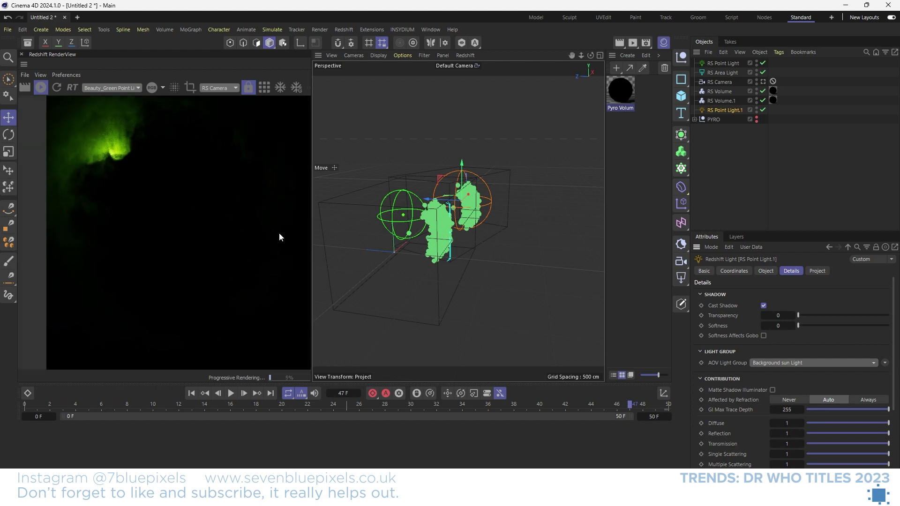
{"action": "middle_click_drag", "start_coordinate": [247, 225], "coordinate": [201, 229]}
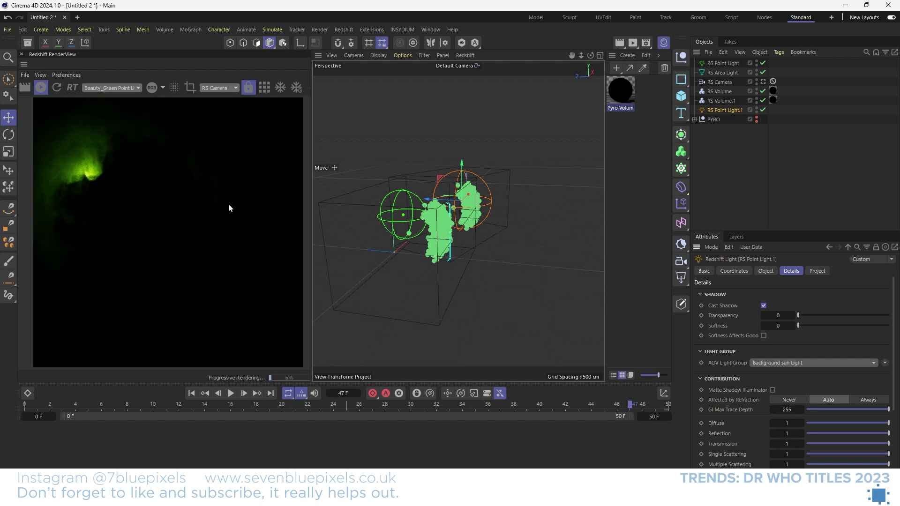
Step: Switch to the 27-11-23_Trends_drWhoTitles_Test_PYRO_005.c4d project and collapse its xpJoin and War tardis.obj hierarchies
{"action": "middle_click_drag", "start_coordinate": [230, 199], "coordinate": [247, 189]}
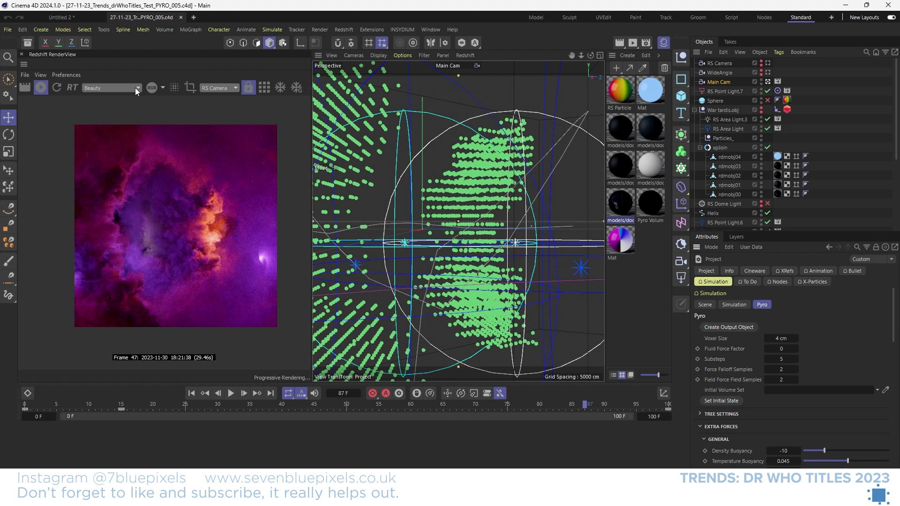
{"action": "scroll", "coordinate": [740, 178], "scroll_direction": "down", "scroll_amount": 3}
{"action": "scroll", "coordinate": [740, 178], "scroll_direction": "up", "scroll_amount": 3}
{"action": "left_click", "coordinate": [700, 147]}
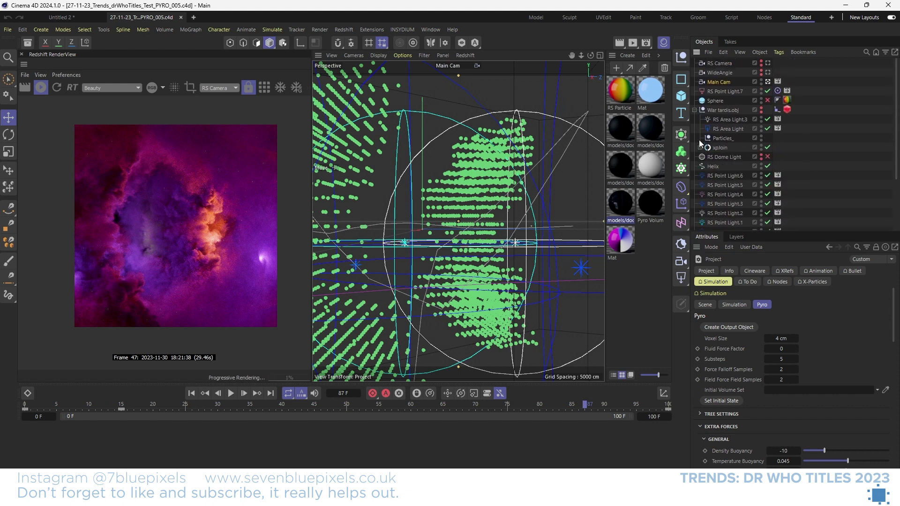
{"action": "left_click", "coordinate": [694, 110]}
Step: Select all lights from RS Point Light.6 down to RS Area Light and disable them together
{"action": "scroll", "coordinate": [716, 178], "scroll_direction": "down", "scroll_amount": 2}
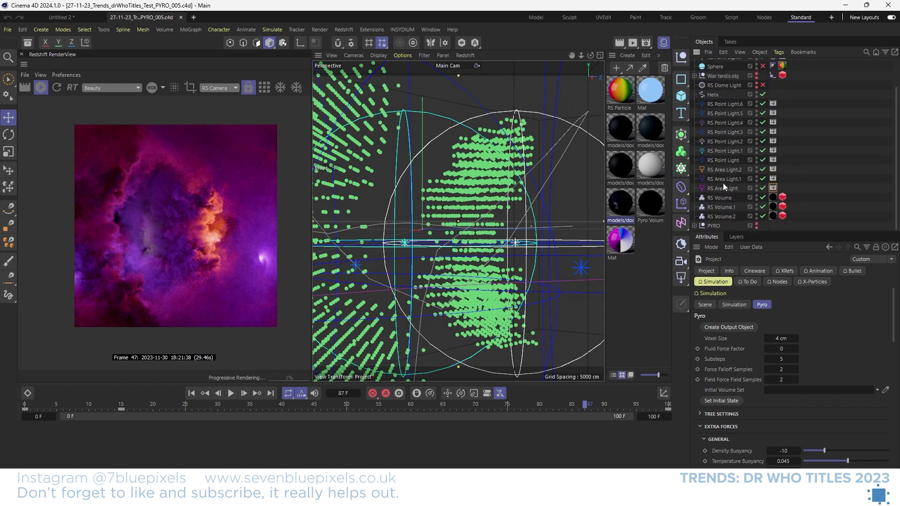
{"action": "left_click_drag", "start_coordinate": [732, 102], "coordinate": [762, 104]}
{"action": "left_click", "coordinate": [762, 188]}
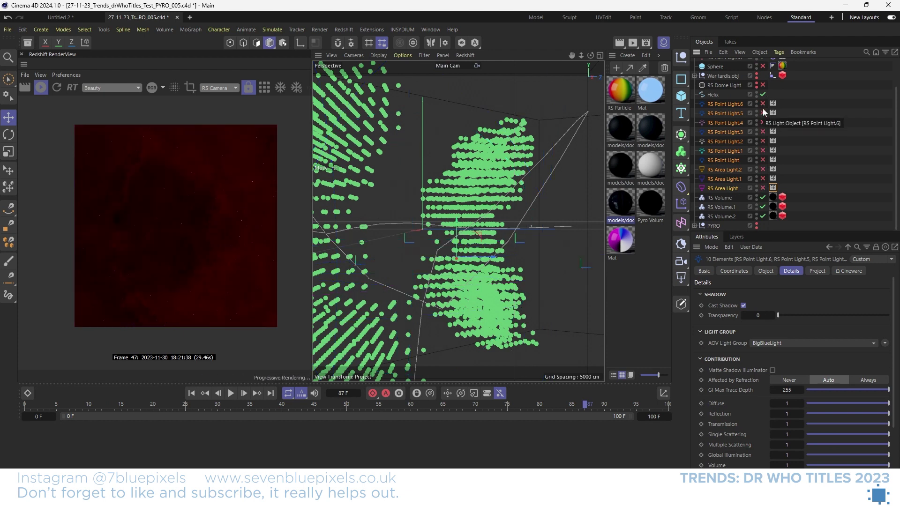
Step: Re-enable RS Area Light, RS Area Light.1 and RS Area Light.2 one at a time to examine each one's contribution to the render
{"action": "left_click", "coordinate": [762, 187]}
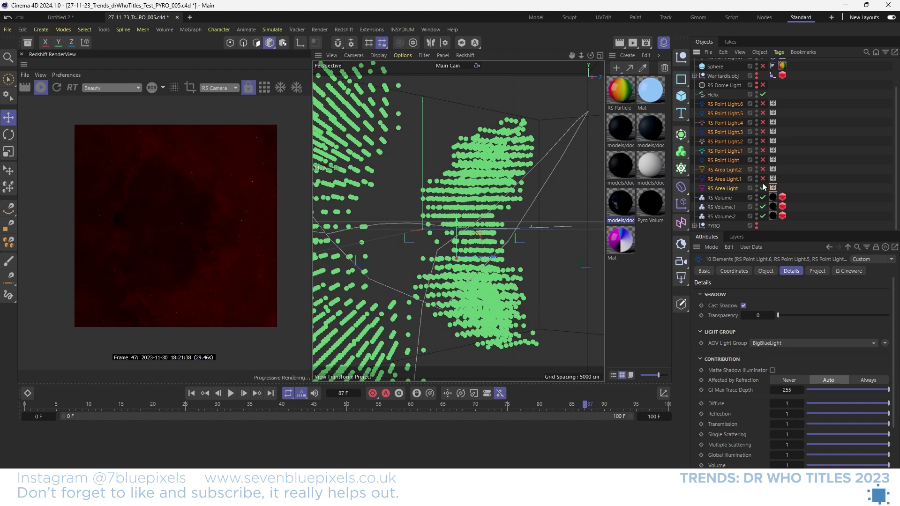
{"action": "left_click", "coordinate": [762, 178]}
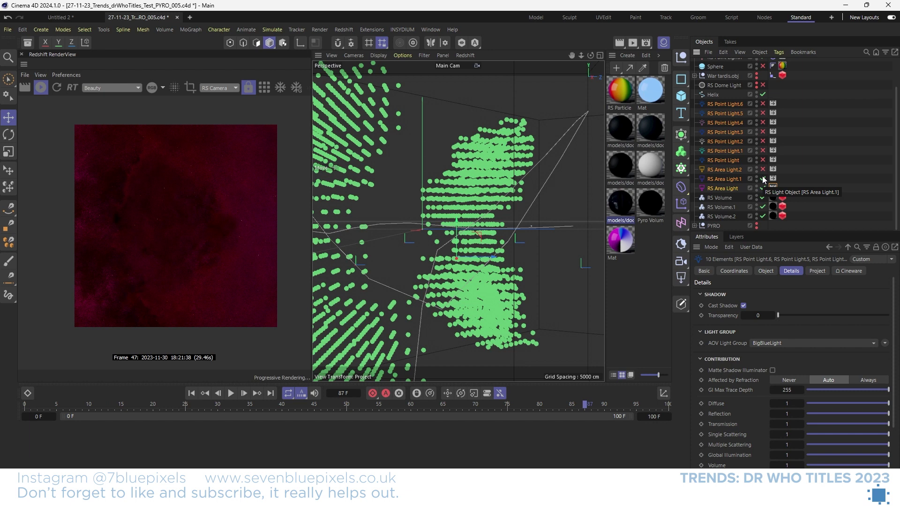
{"action": "left_click", "coordinate": [763, 170]}
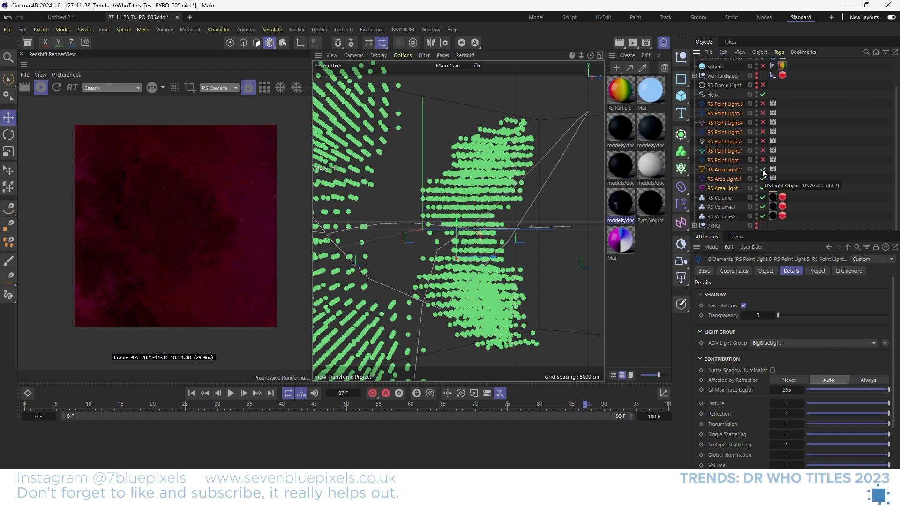
Step: Re-enable the point lights from RS Point Light to RS Point Light.6, examining how each one colours the smoke in the render
{"action": "left_click", "coordinate": [761, 160]}
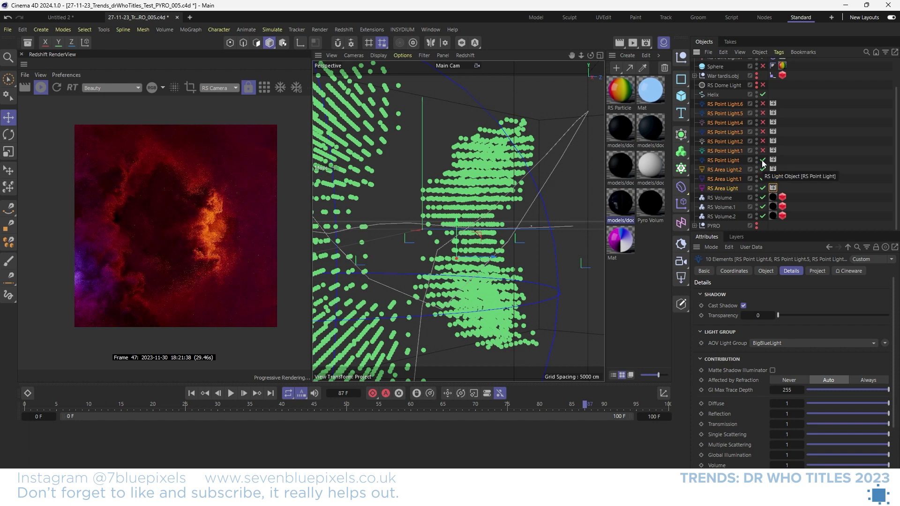
{"action": "left_click", "coordinate": [762, 150]}
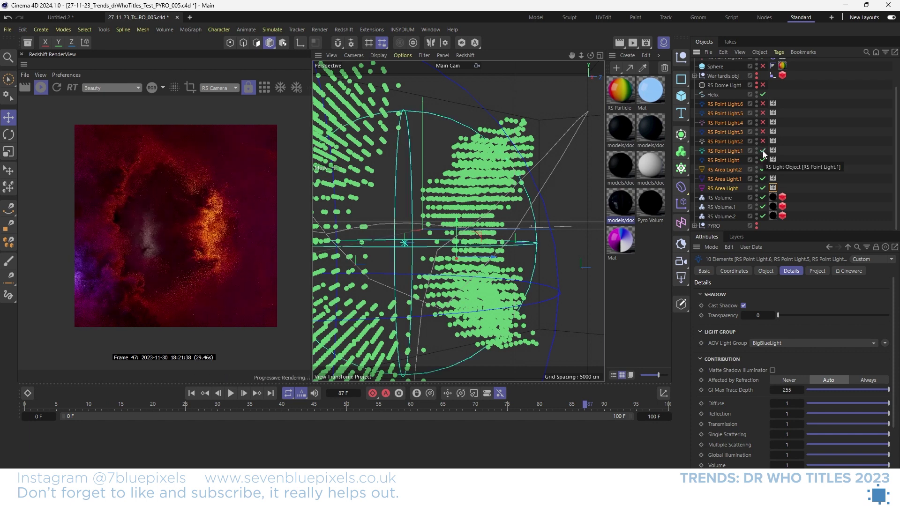
{"action": "left_click", "coordinate": [762, 141]}
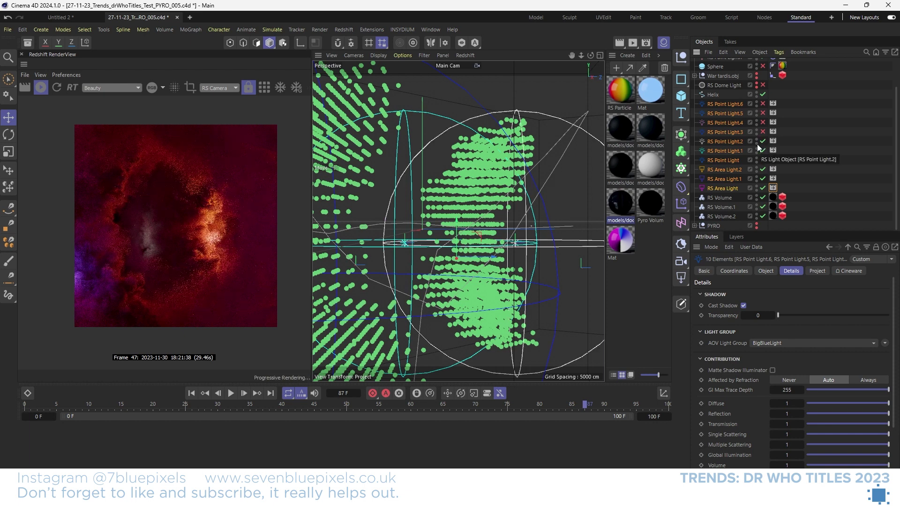
{"action": "left_click", "coordinate": [762, 122]}
{"action": "left_click", "coordinate": [762, 131]}
{"action": "left_click", "coordinate": [762, 103]}
{"action": "left_click", "coordinate": [762, 113]}
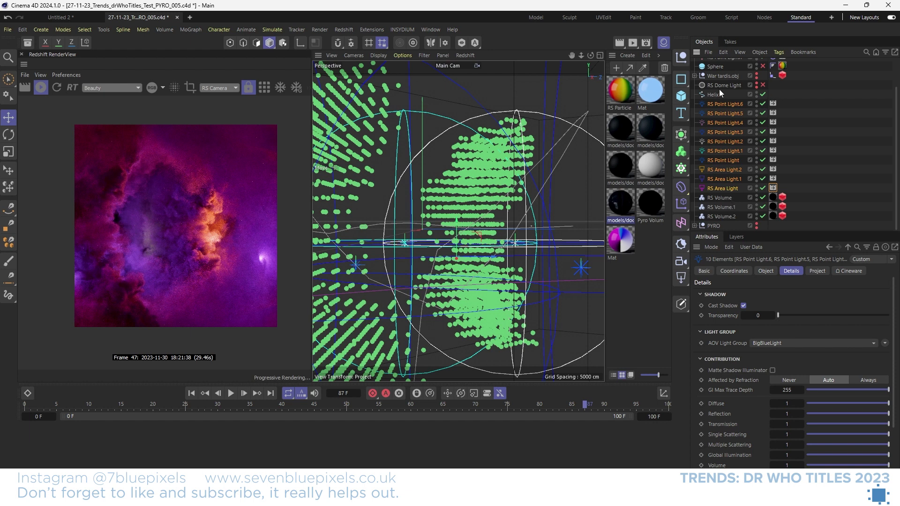
Step: Switch the viewport from Main Cam to the default camera and set the RenderView to render through Main Cam
{"action": "scroll", "coordinate": [737, 103], "scroll_direction": "up", "scroll_amount": 2}
{"action": "left_click", "coordinate": [762, 81]}
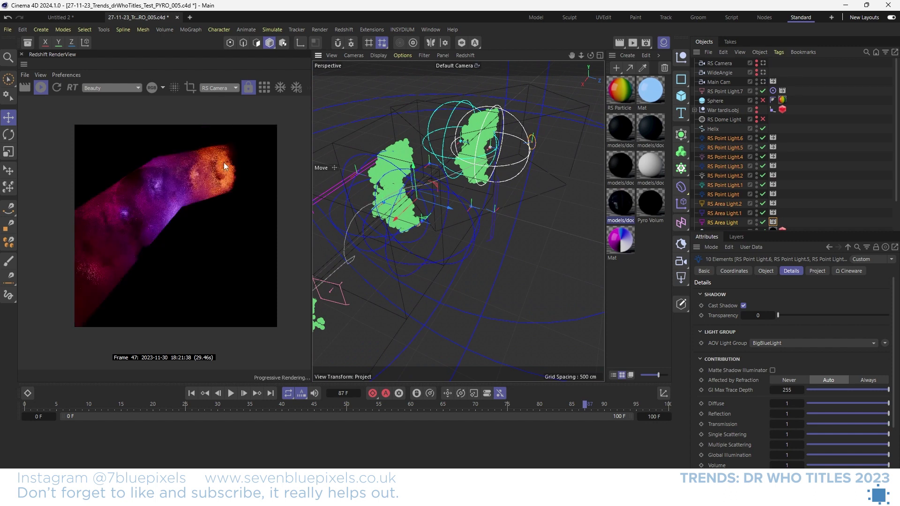
{"action": "middle_click_drag", "start_coordinate": [183, 229], "coordinate": [204, 226]}
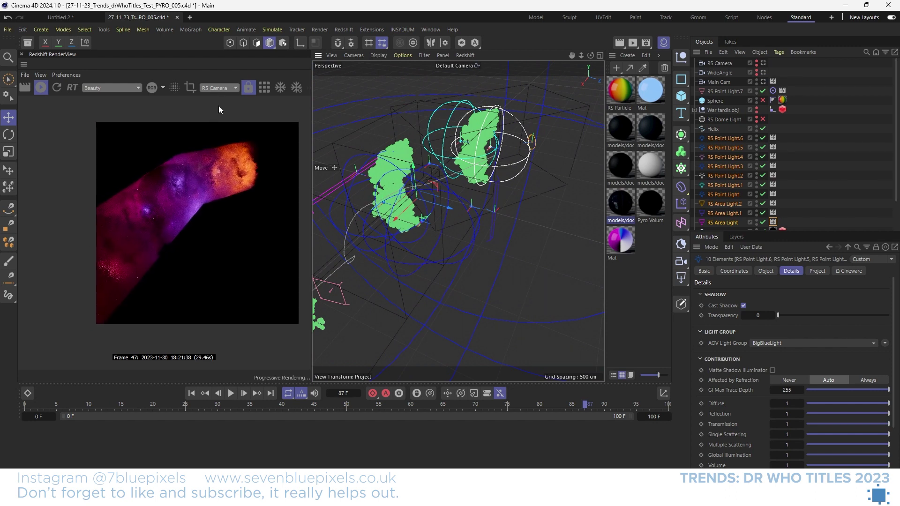
{"action": "left_click", "coordinate": [220, 88]}
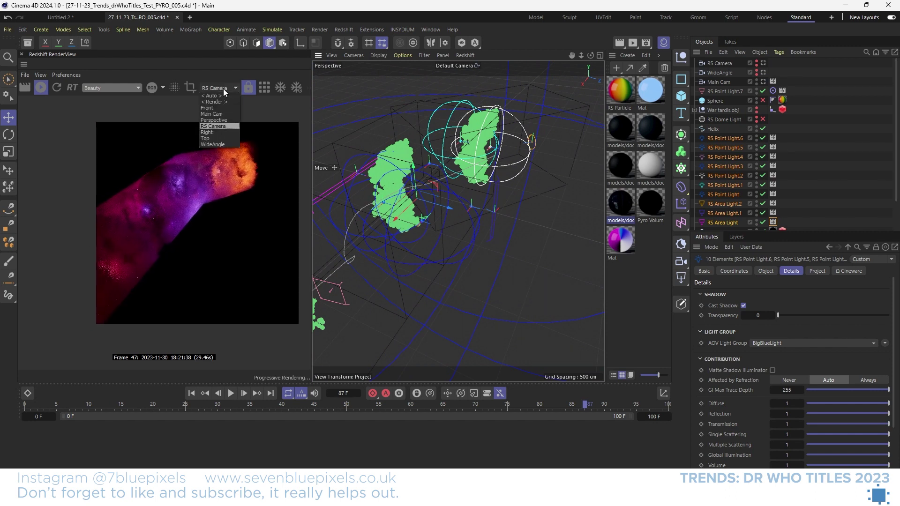
{"action": "left_click", "coordinate": [224, 114]}
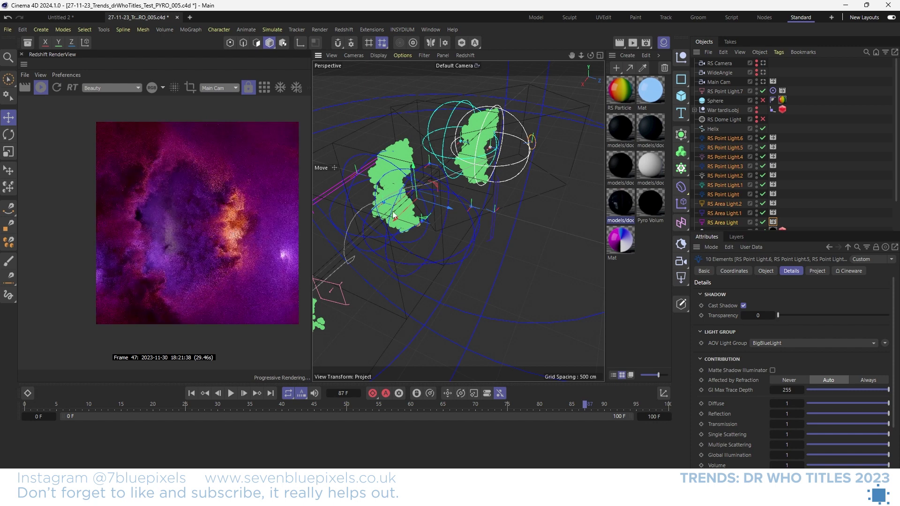
Step: Turn RS Volume, RS Volume.1 and RS Volume.2 off and back on to examine their placement among the lights in the viewport
{"action": "left_click_drag", "start_coordinate": [488, 206], "coordinate": [508, 236], "text": "alt"}
{"action": "scroll", "coordinate": [743, 189], "scroll_direction": "down", "scroll_amount": 2}
{"action": "mouse_move", "coordinate": [763, 216]}
{"action": "left_mouse_down"}
{"action": "mouse_move", "coordinate": [762, 202]}
{"action": "mouse_move", "coordinate": [764, 214]}
{"action": "left_mouse_up"}
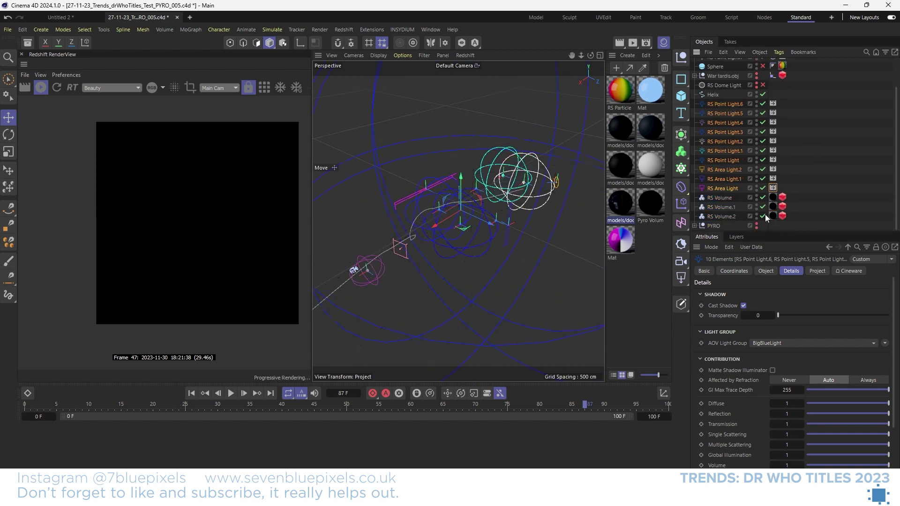
{"action": "scroll", "coordinate": [732, 168], "scroll_direction": "up", "scroll_amount": 2}
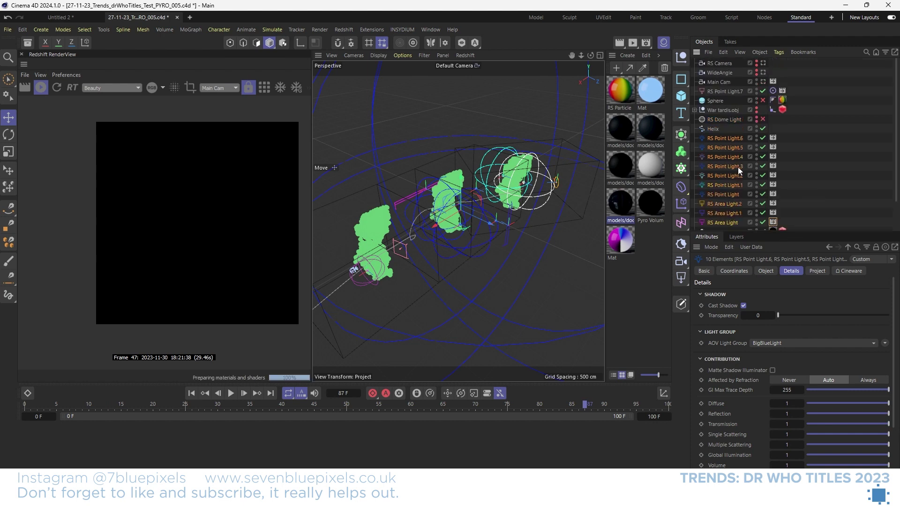